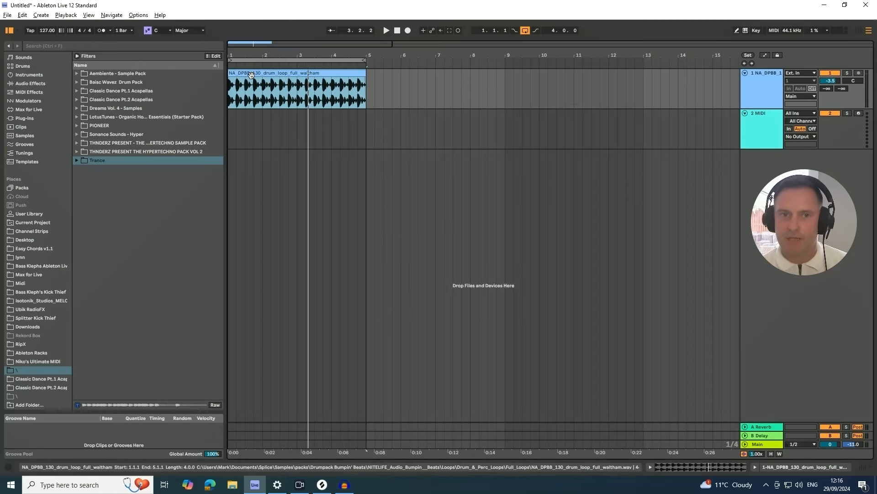
- Play the drum loop from the start to hear its kick
key(space)
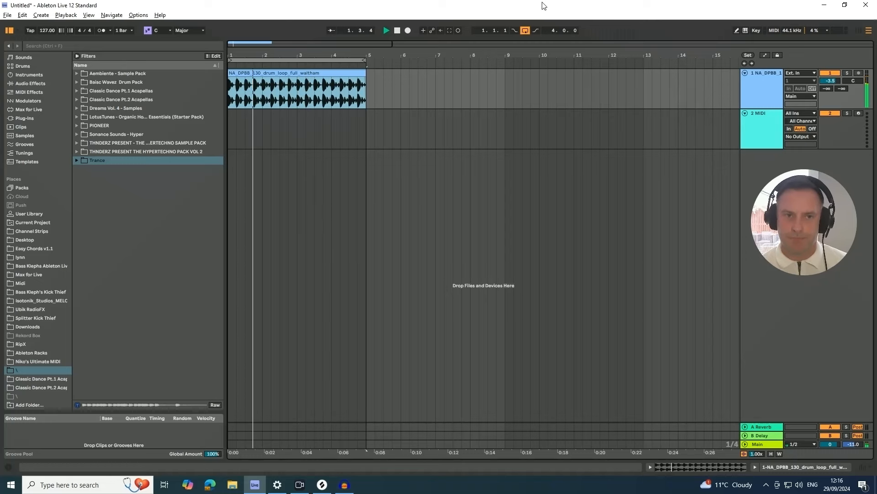
key(space)
key(space)
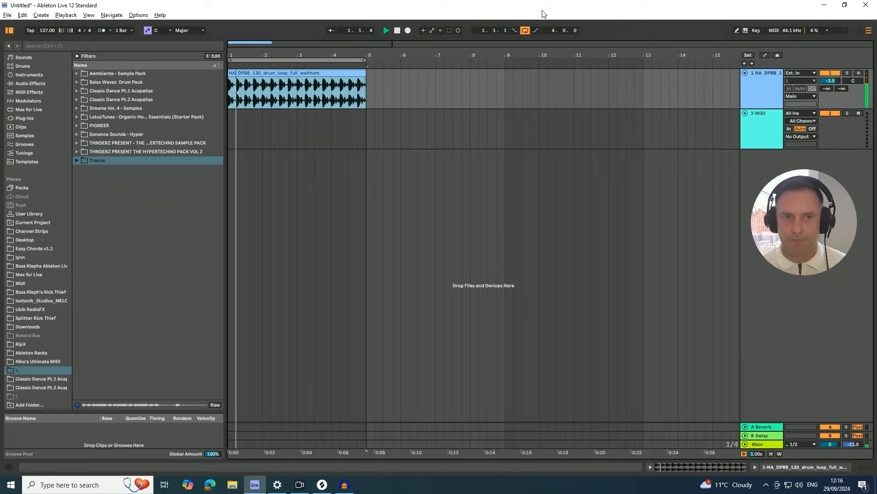
key(space)
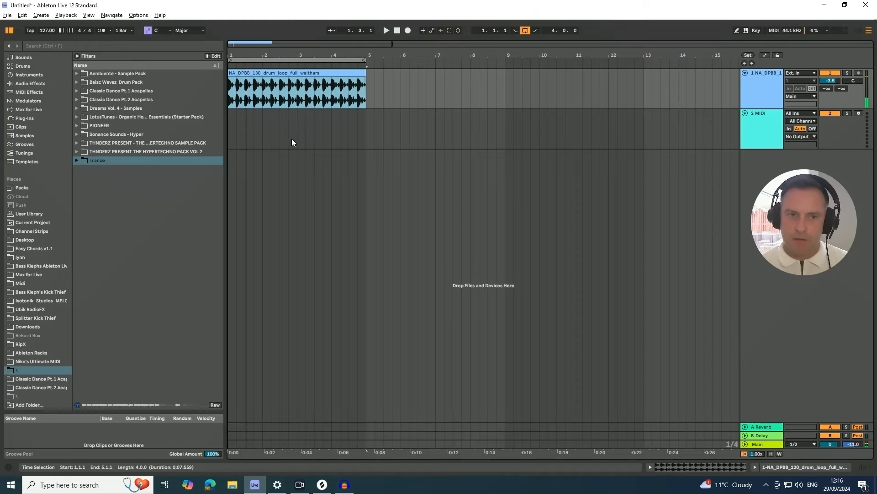
- Rename the empty MIDI track as Kick Drum
click(280, 133)
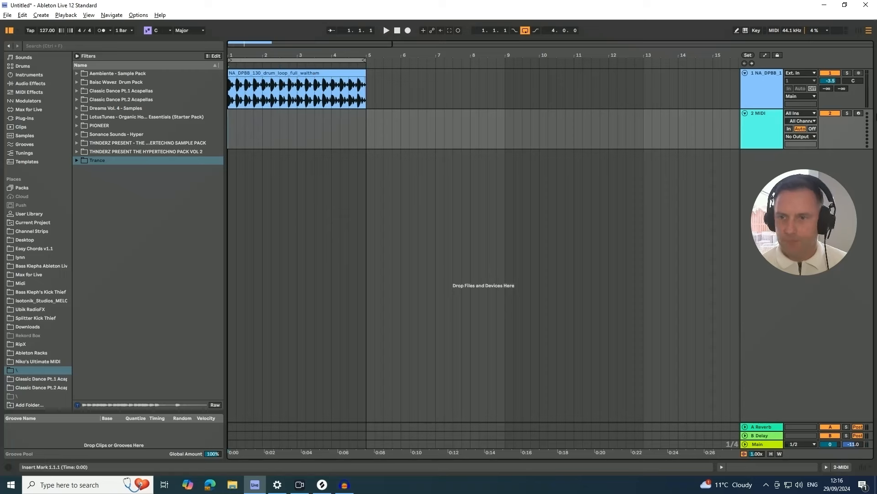
click(753, 134)
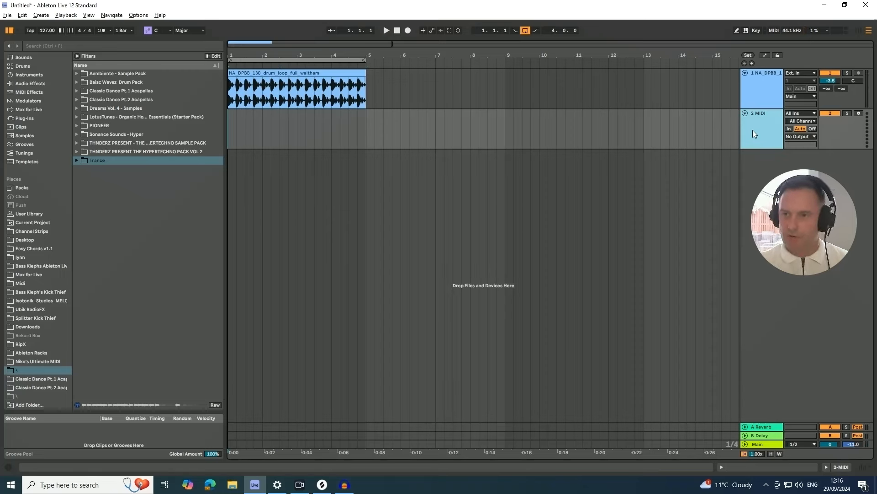
key(ctrl+r)
text(Ki)
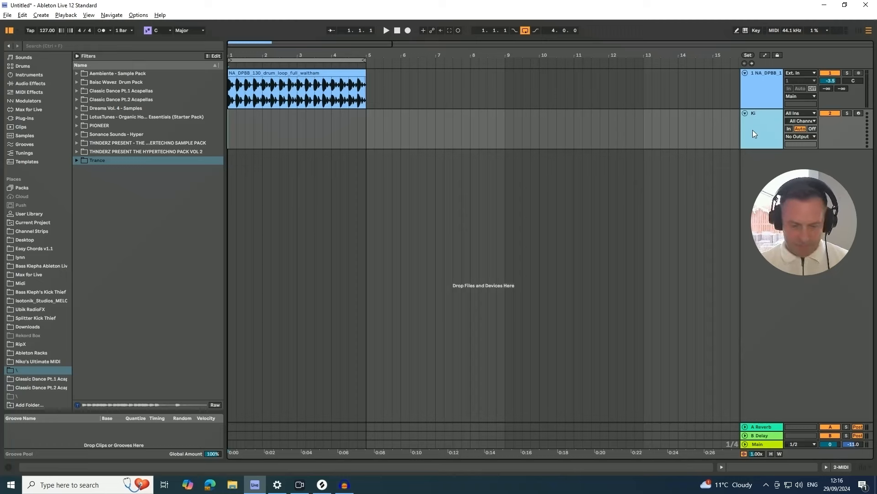
text(ck Drum)
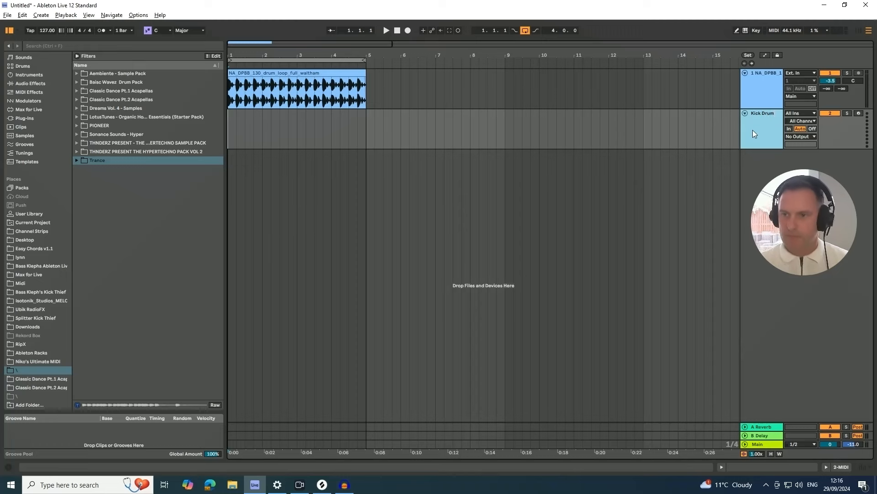
key(Return)
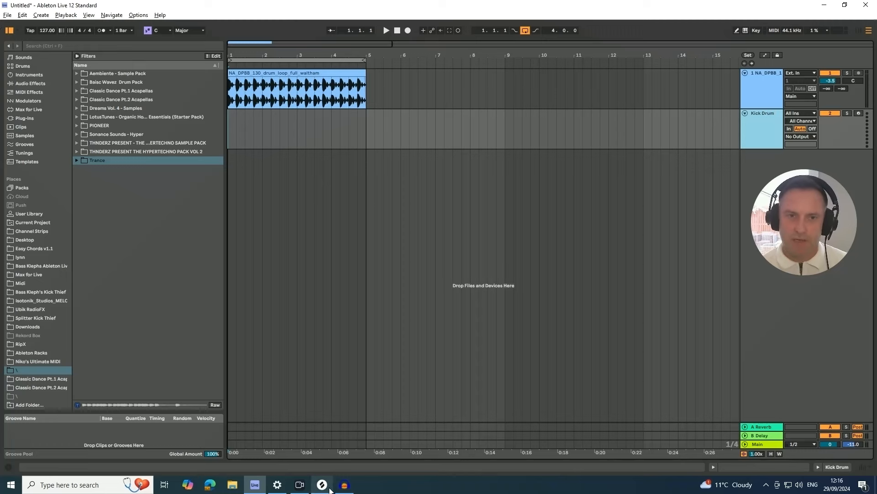
- Switch to Splice, clear all sample filters and search the catalogue for "kick"
mouse_move(329, 490)
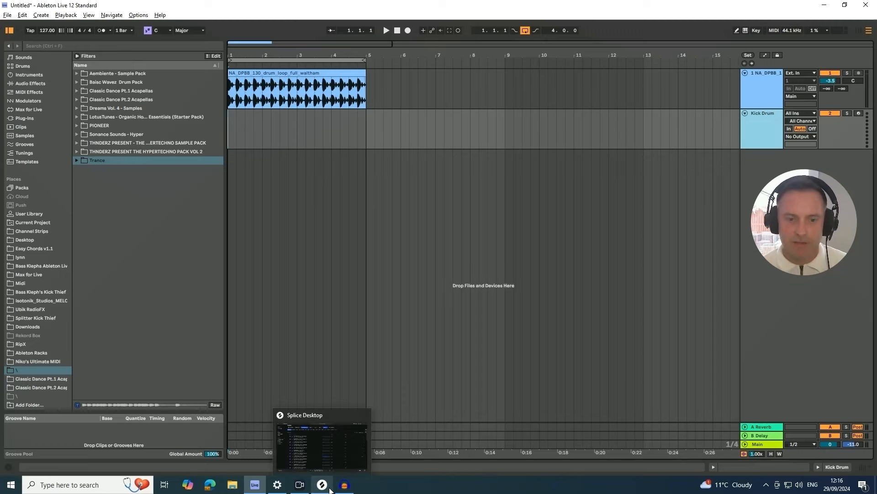
click(322, 485)
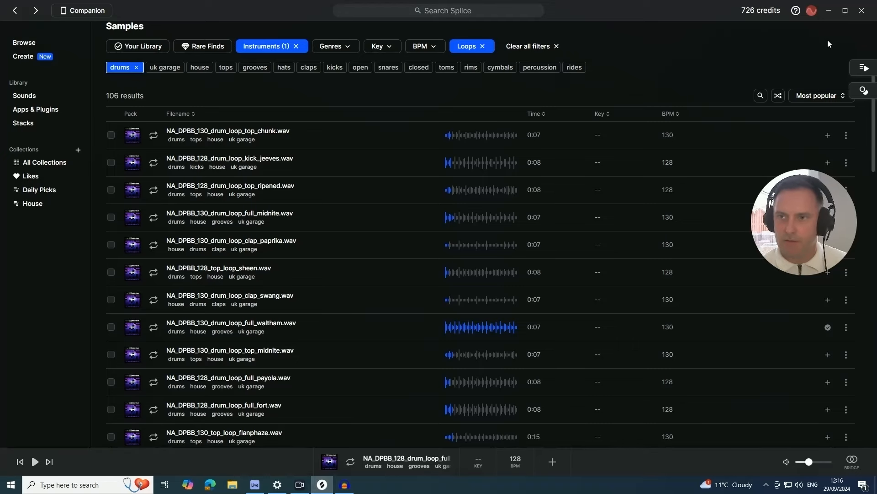
click(530, 46)
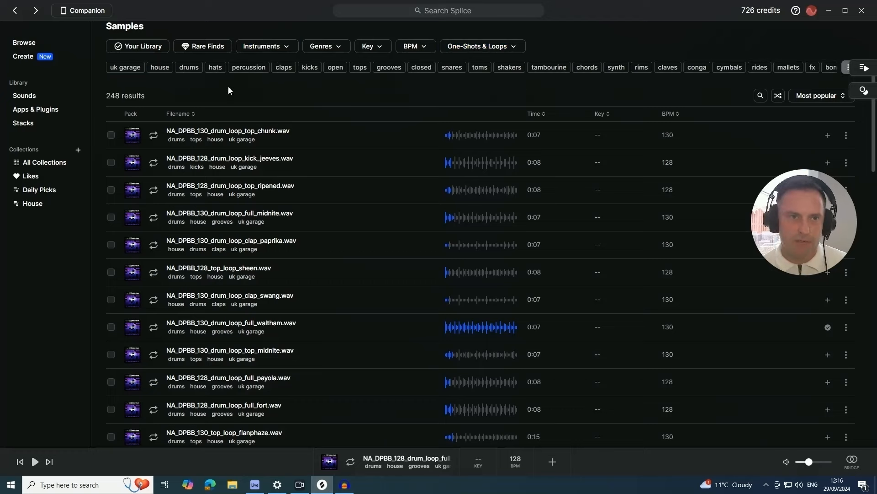
click(427, 10)
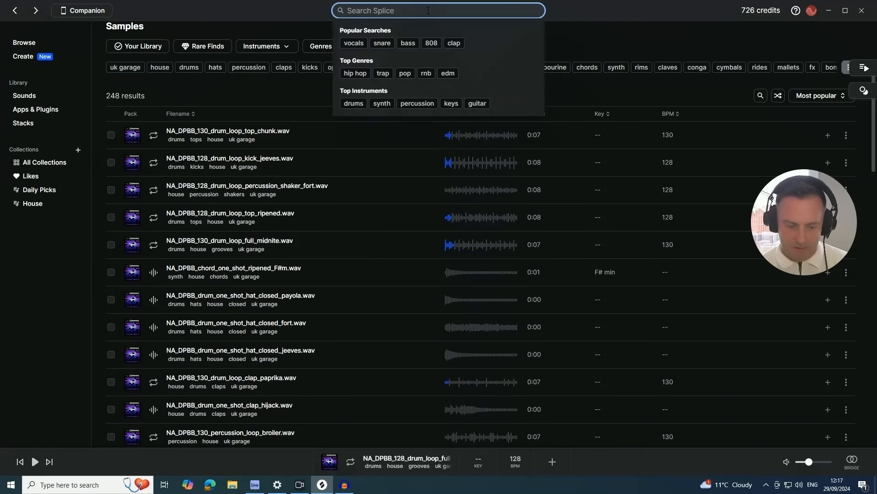
text(kick)
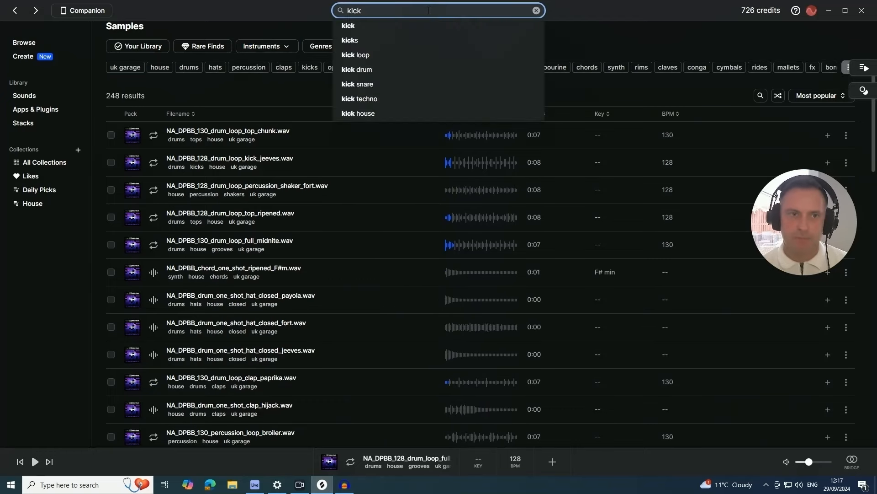
key(Return)
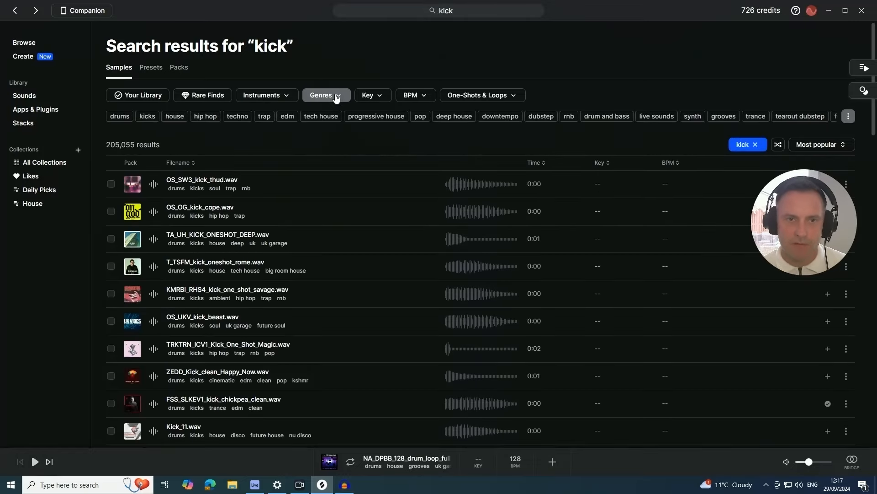
- Filter the kick results to the house genre and One-Shots only
click(339, 100)
click(317, 120)
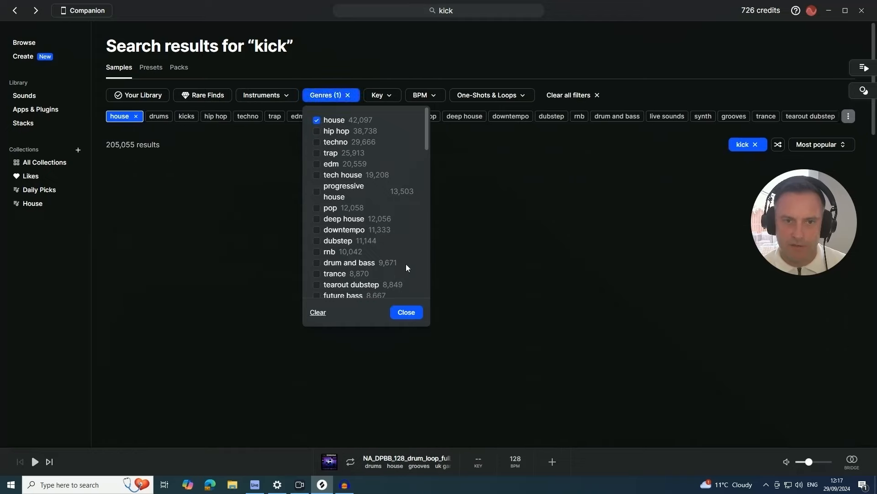
click(404, 312)
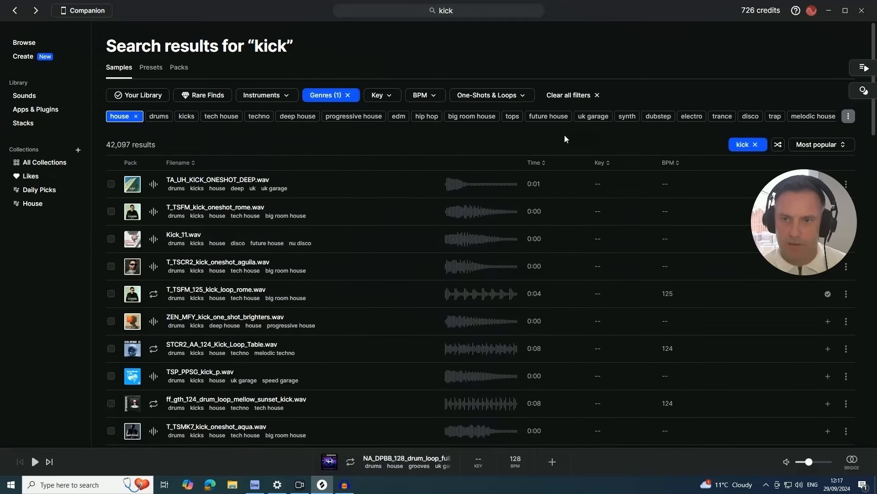
click(486, 97)
click(466, 139)
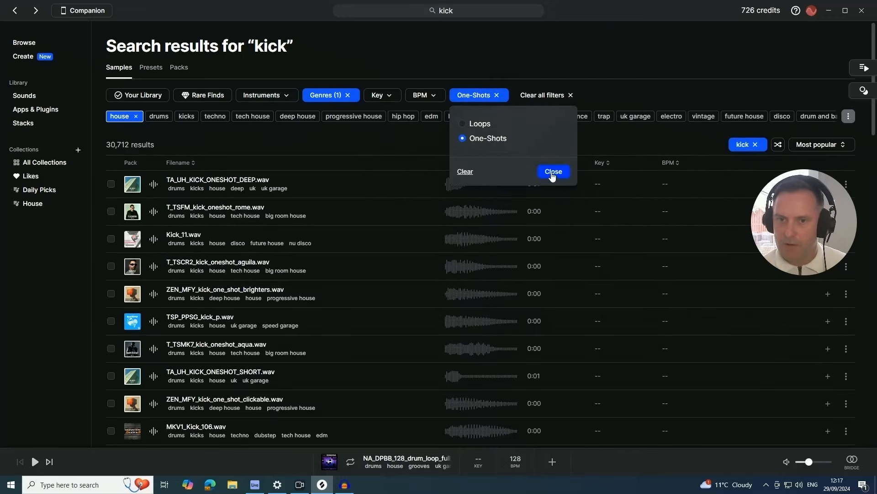
click(553, 174)
- Audition the kick one-shots in order from TA_UH_KICK_ONESHOT_DEEP.wav to T_TSFM_kick_oneshot_como.wav, then replay T_PTH3_kick_oneshot_yanga.wav
click(154, 186)
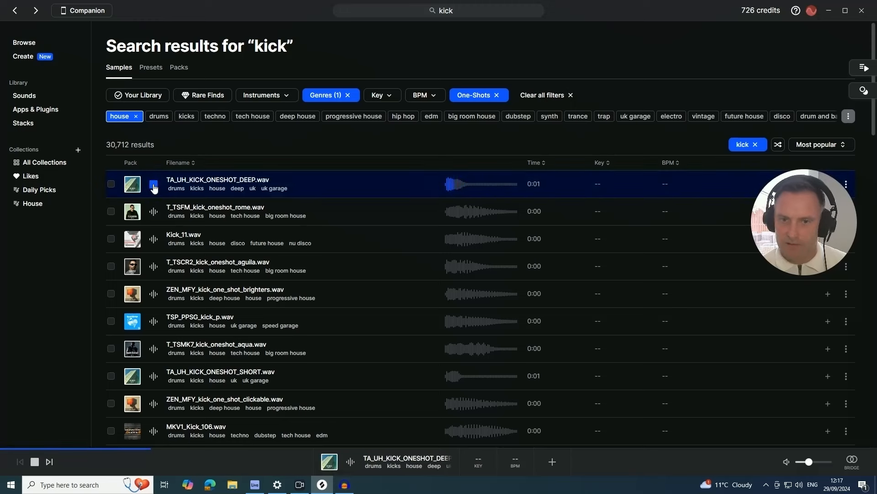
key(Down)
key(Down)
key(Down)
key(Down)
key(Down)
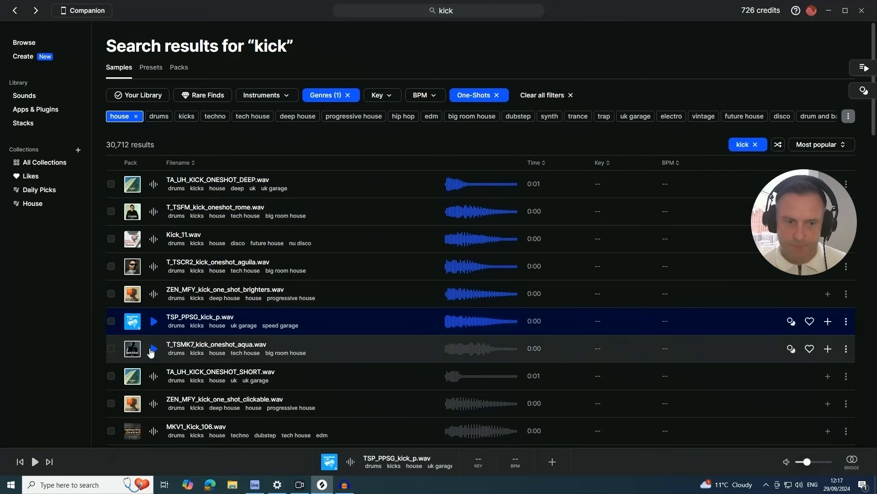
click(152, 351)
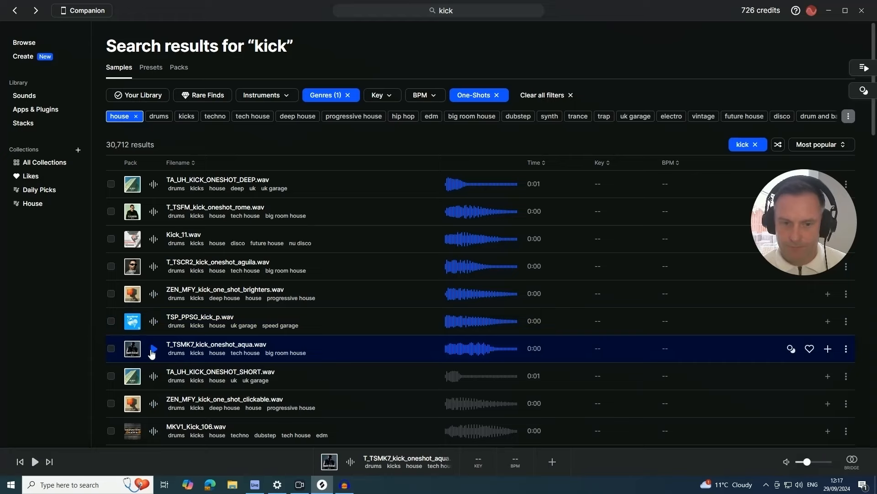
key(Down)
key(Down)
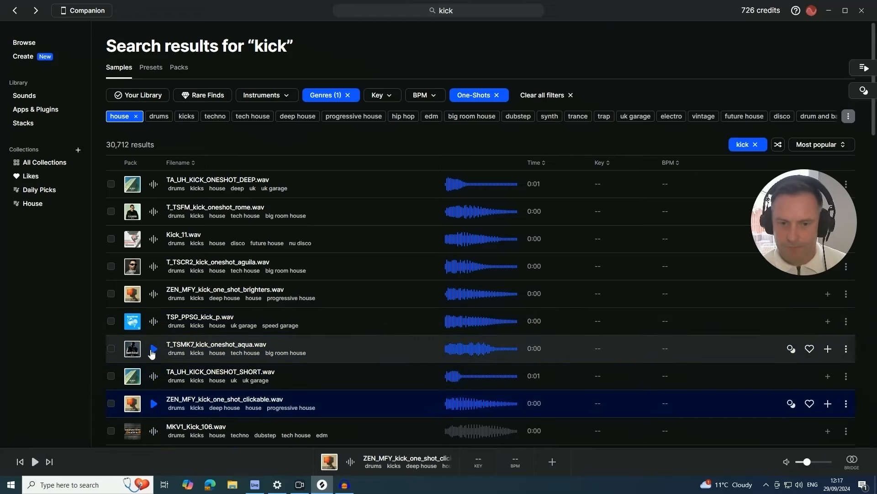
key(Down)
key(Down)
key(Down)
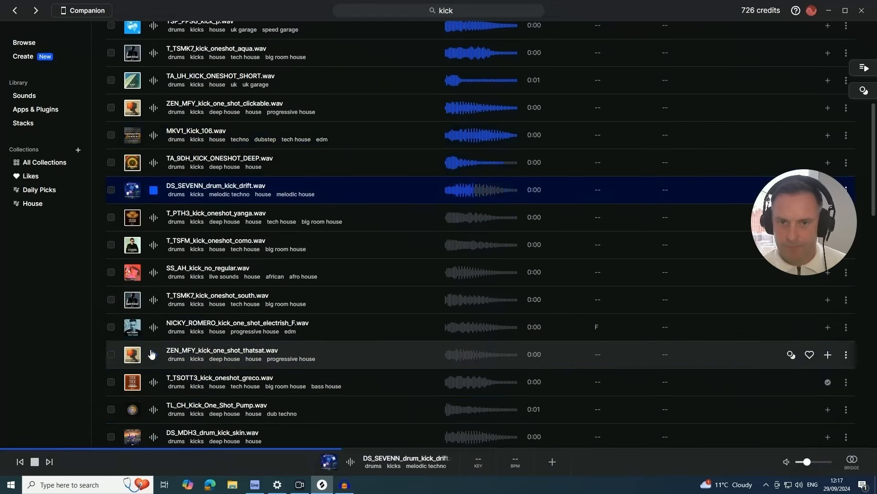
key(Down)
key(Down)
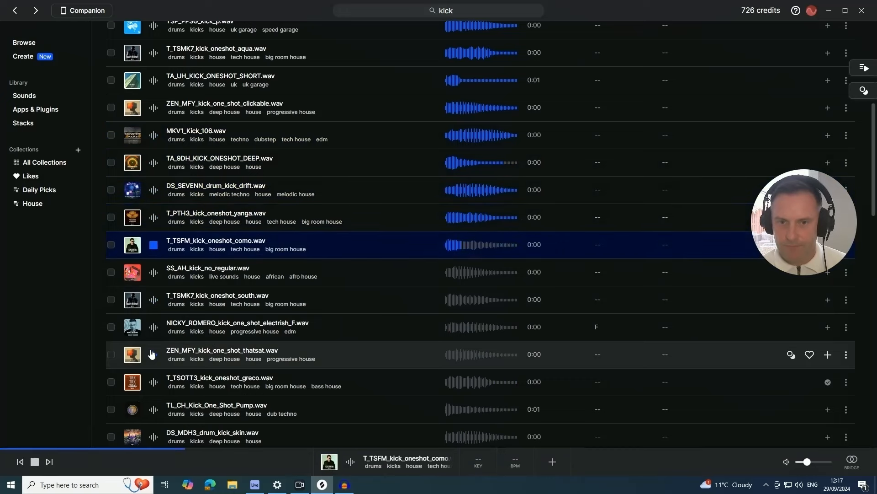
key(Up)
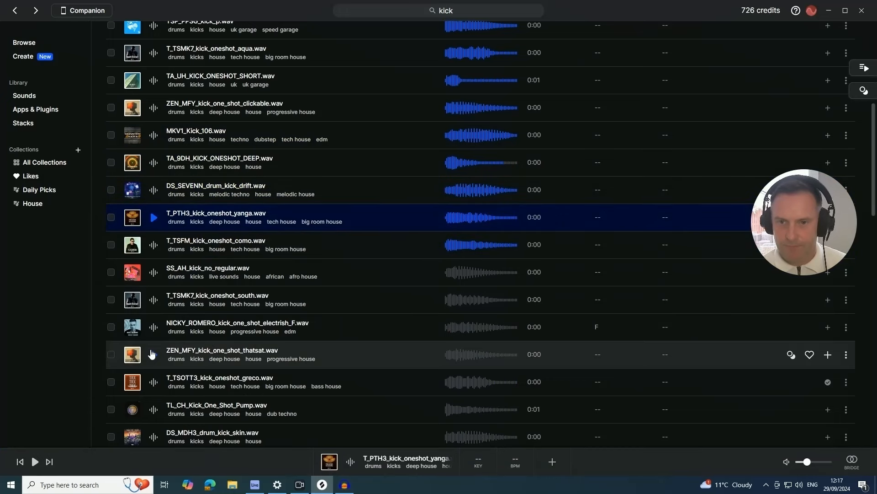
- Add T_PTH3_kick_oneshot_yanga.wav to the Splice library and load it as the instrument on the Kick Drum track in Ableton Live
drag(807, 234, 812, 309)
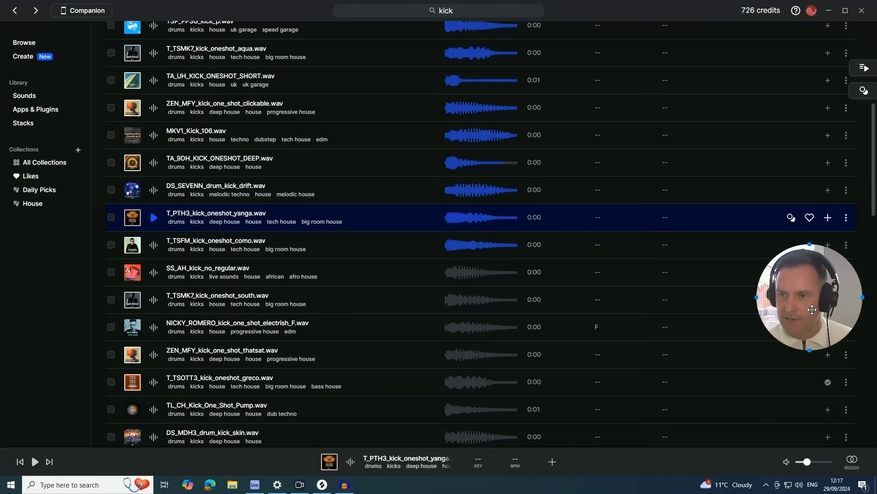
click(829, 217)
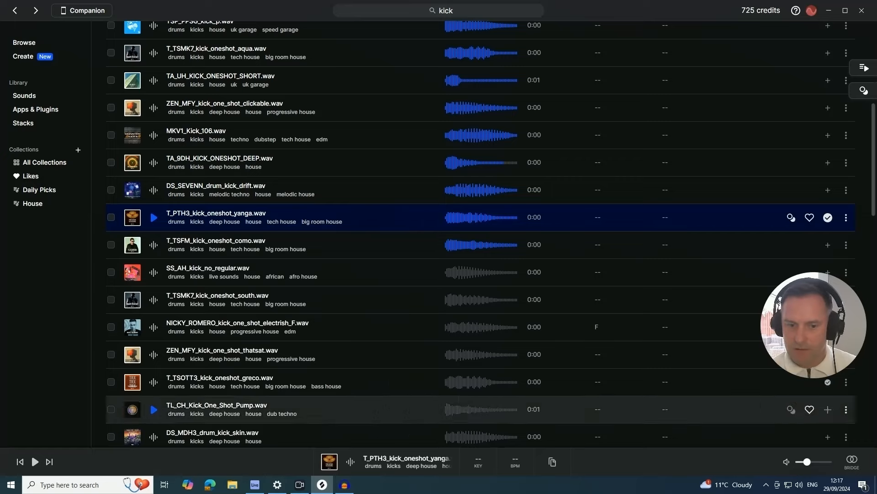
click(254, 488)
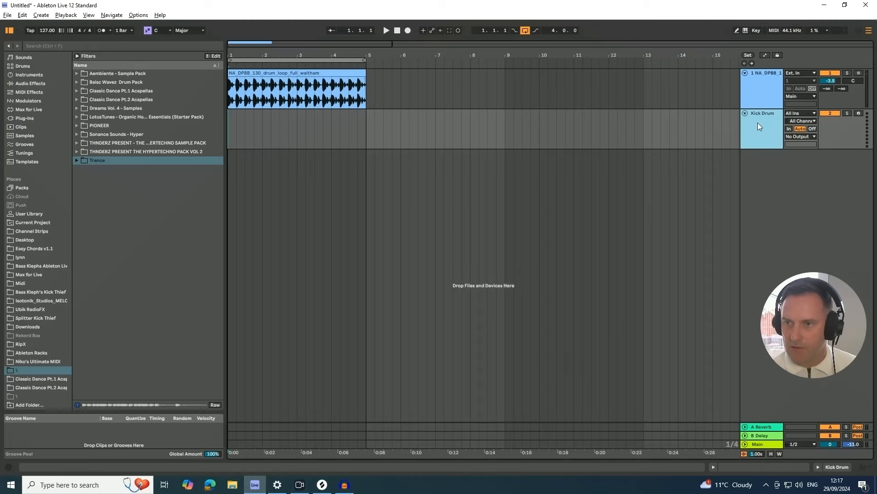
click(833, 468)
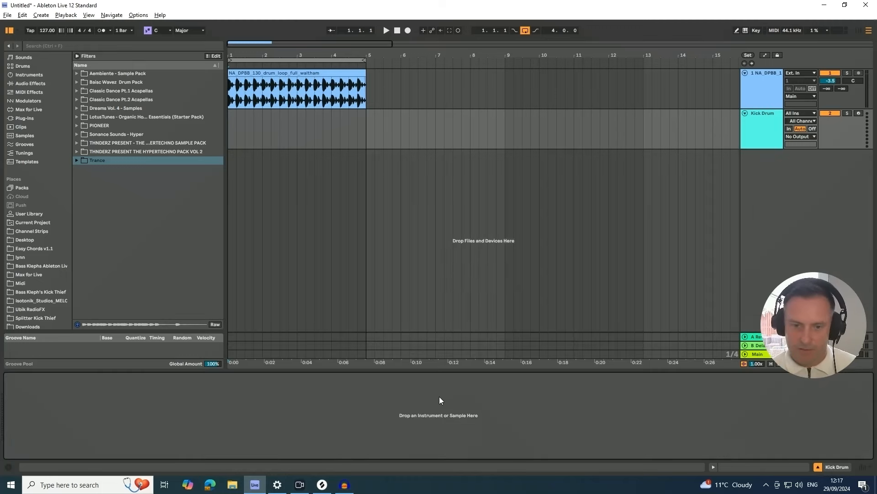
click(322, 484)
drag(726, 218, 284, 404)
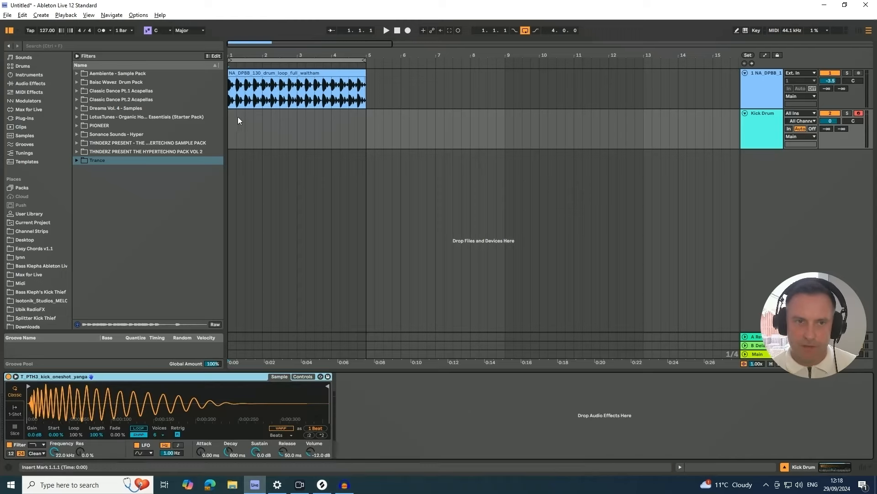
- Insert an empty one-bar MIDI clip on the Kick Drum track from bar 1 to bar 2
drag(261, 112, 232, 115)
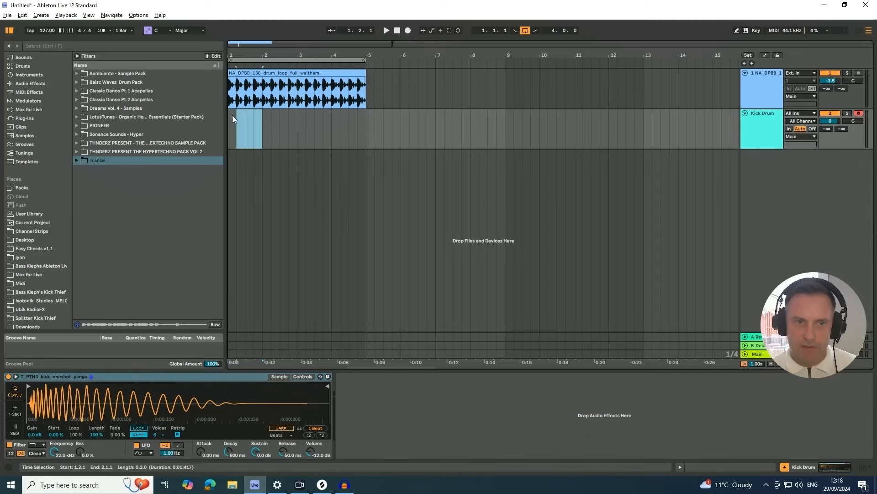
right_click(241, 114)
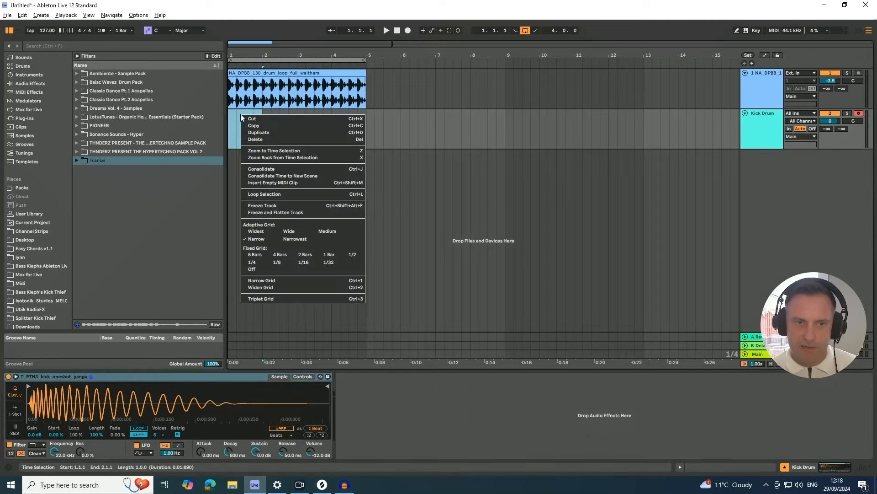
click(289, 182)
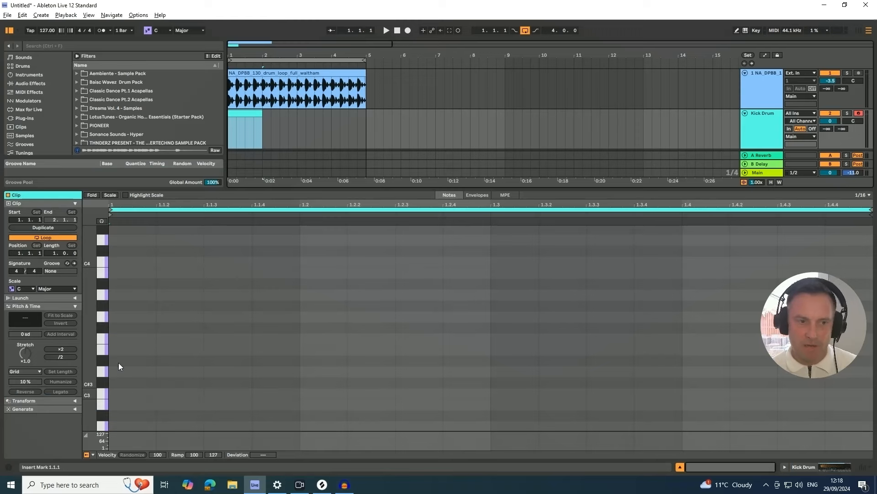
- Enable note preview in the clip and draw a C3 note one beat long at 1.1.1
click(102, 220)
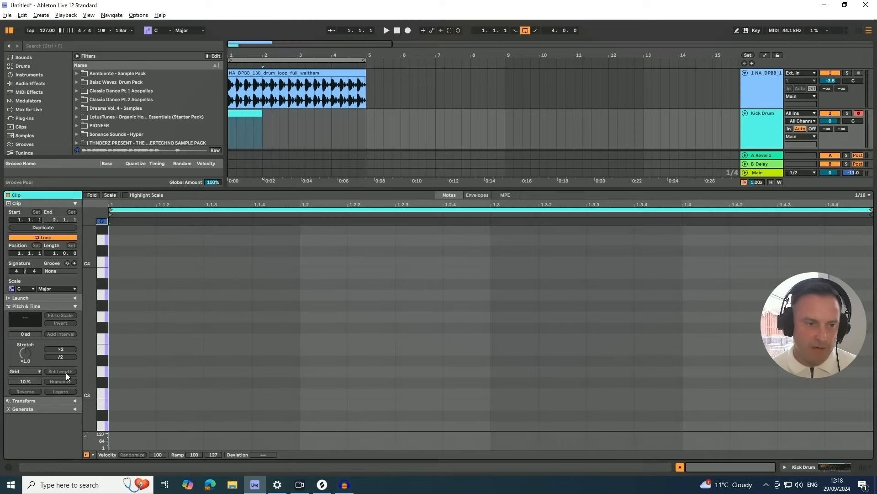
click(103, 394)
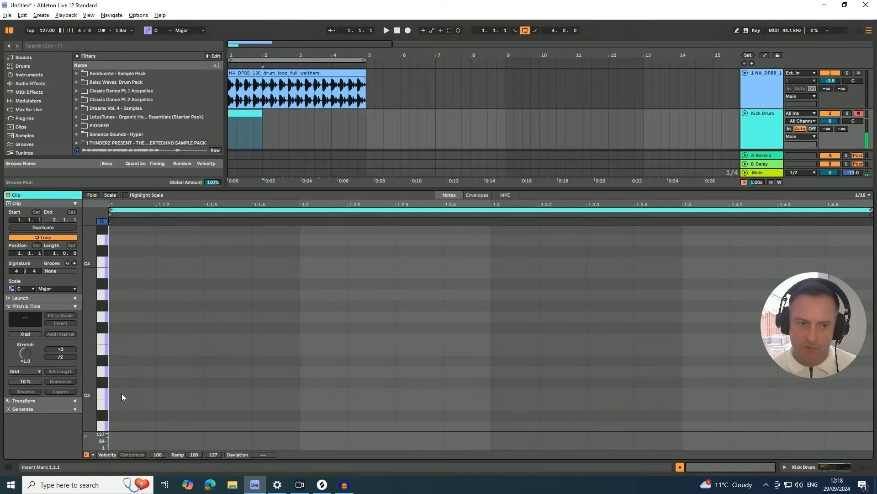
double_click(121, 393)
drag(156, 392, 291, 413)
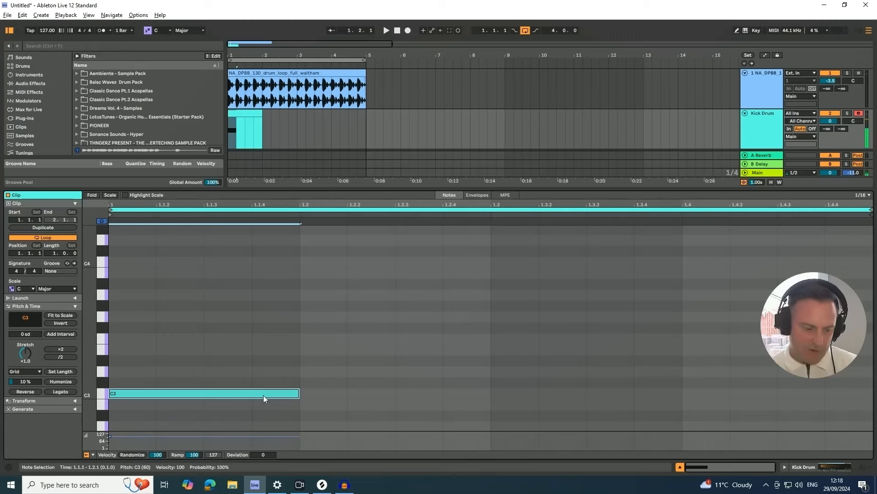
- Duplicate the C3 kick note onto beats 2, 3 and 4, and extend the looped Kick Drum clip to bar 5
key(ctrl+d)
key(ctrl+d)
key(ctrl+d)
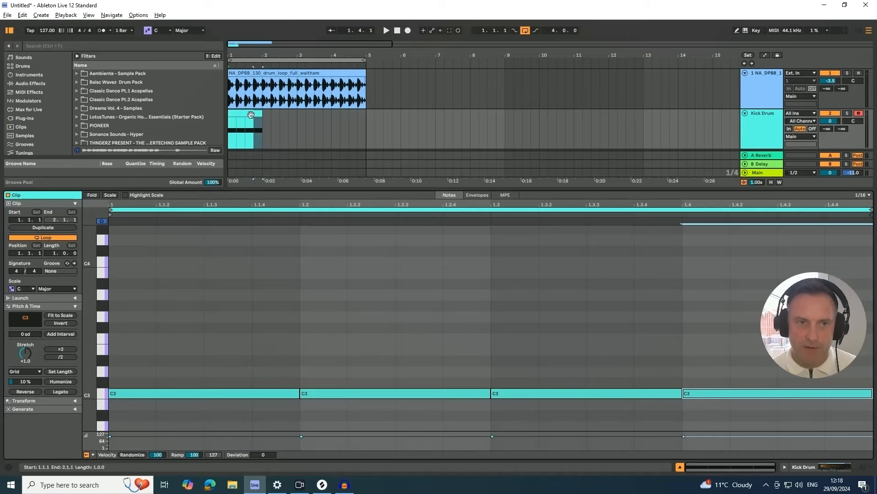
drag(261, 114, 366, 115)
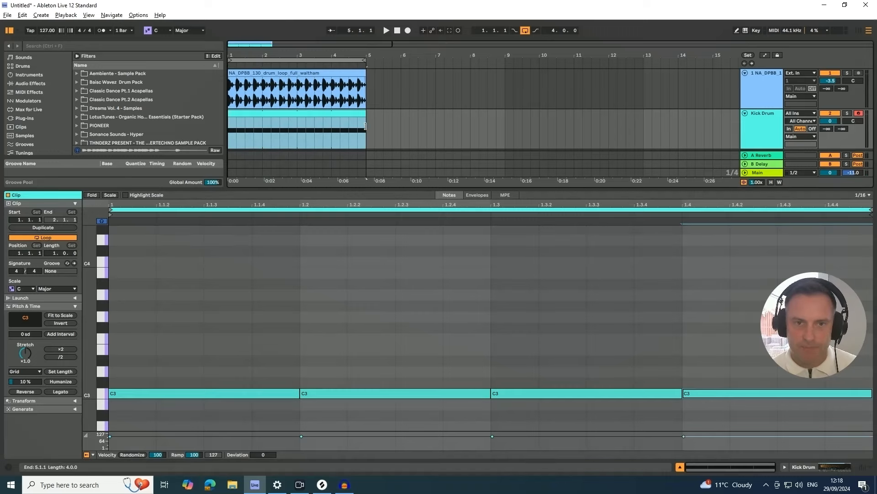
- Start playback of the kick pattern and mute the drum loop track to hear the kick alone
click(771, 131)
key(space)
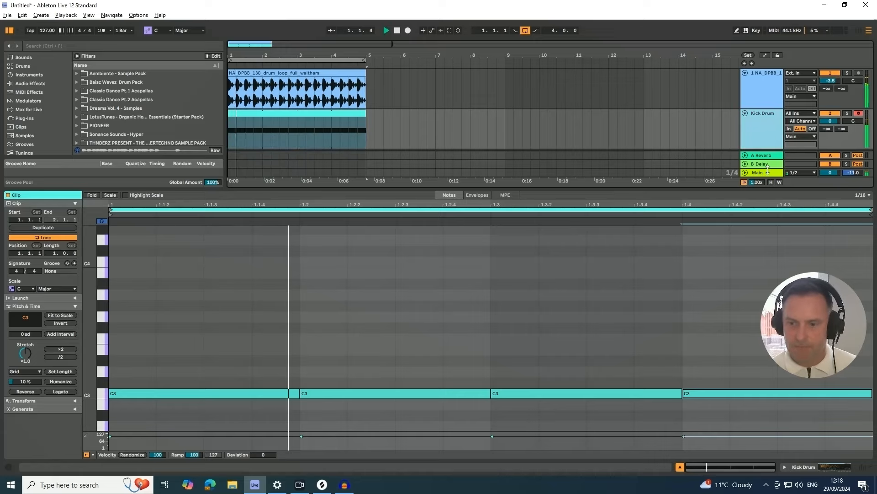
click(824, 73)
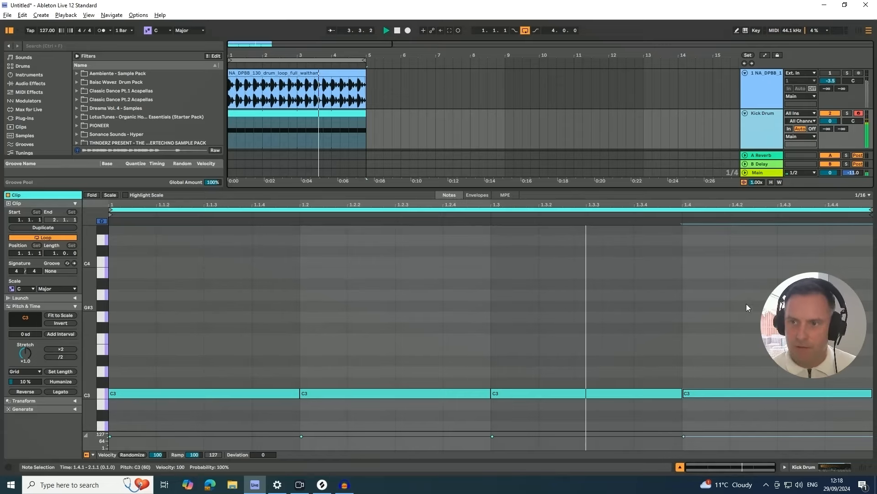
- Raise the volume of the Kick Drum track's sampler to -10.0 dB and stop playback
click(814, 467)
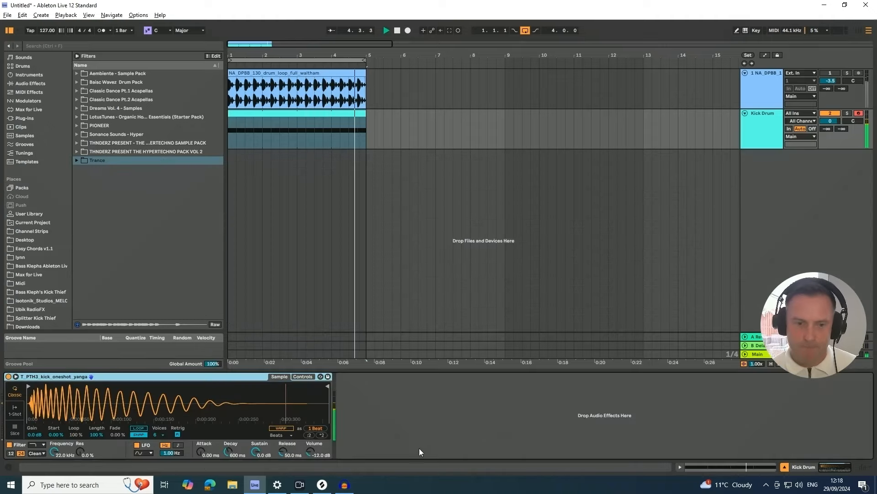
scroll(312, 452, up, 2)
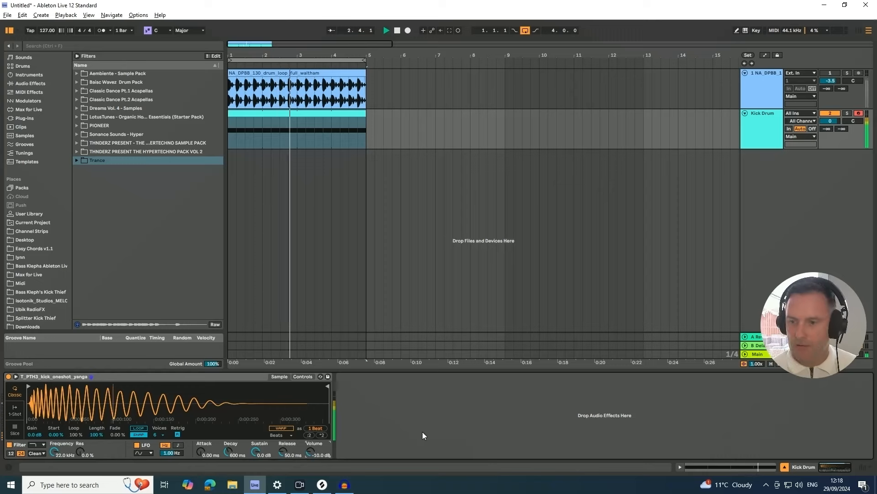
click(786, 467)
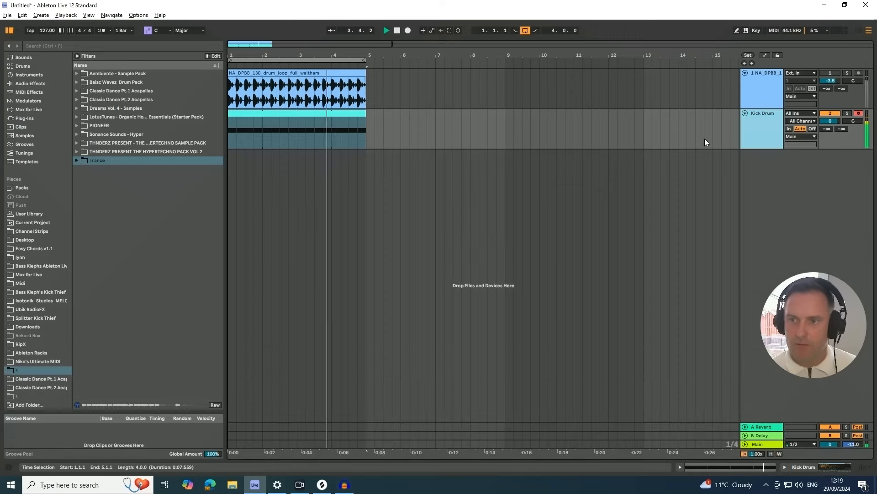
key(space)
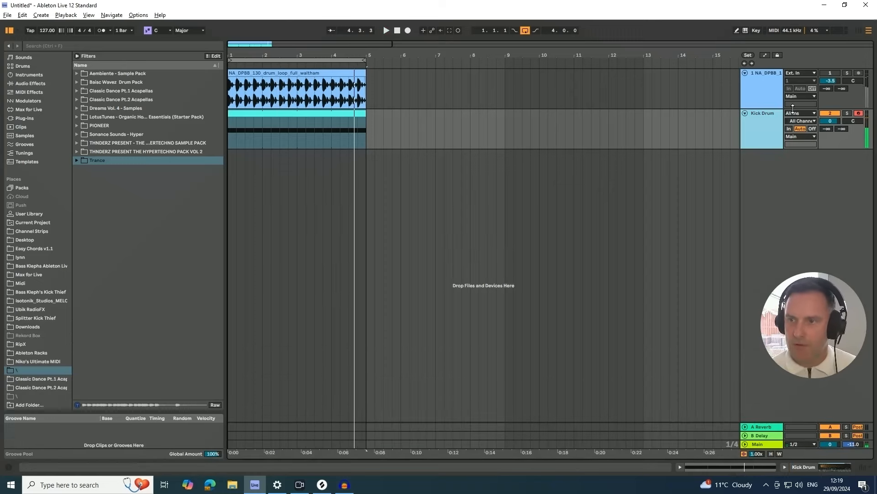
- Solo the drum loop track, play it to examine its hits up close, and stop playback
click(768, 83)
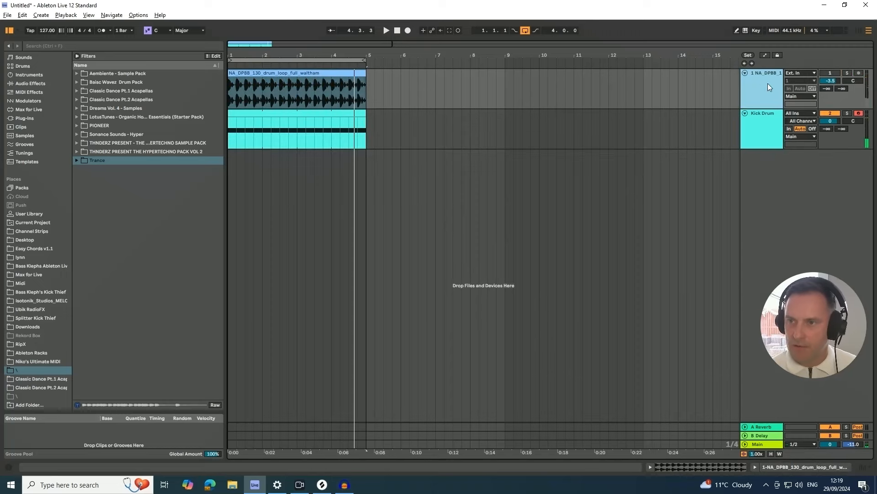
click(848, 72)
key(space)
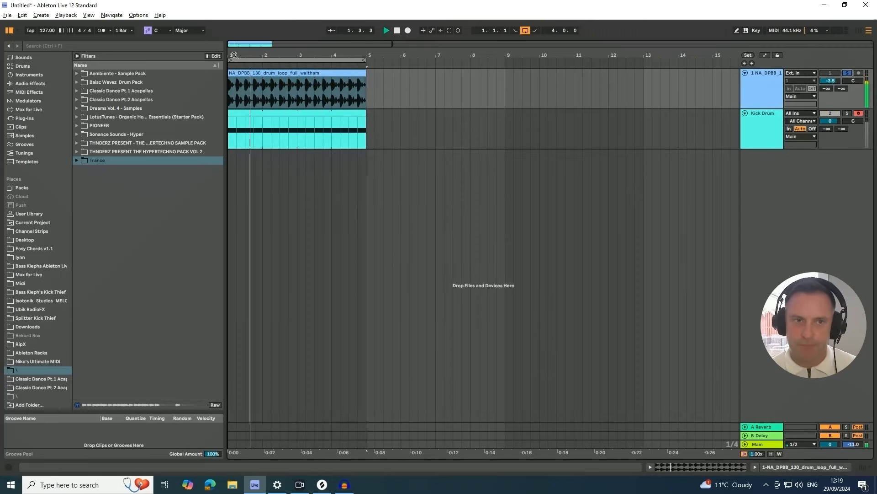
drag(234, 55, 234, 86)
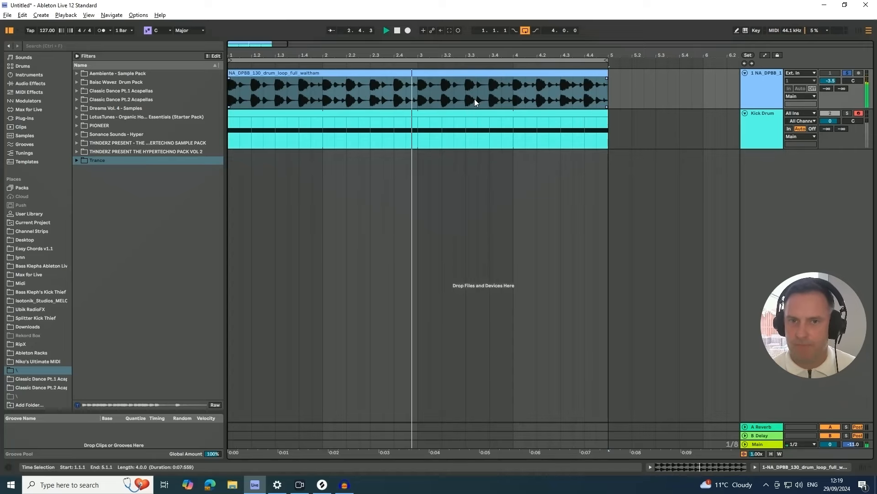
key(space)
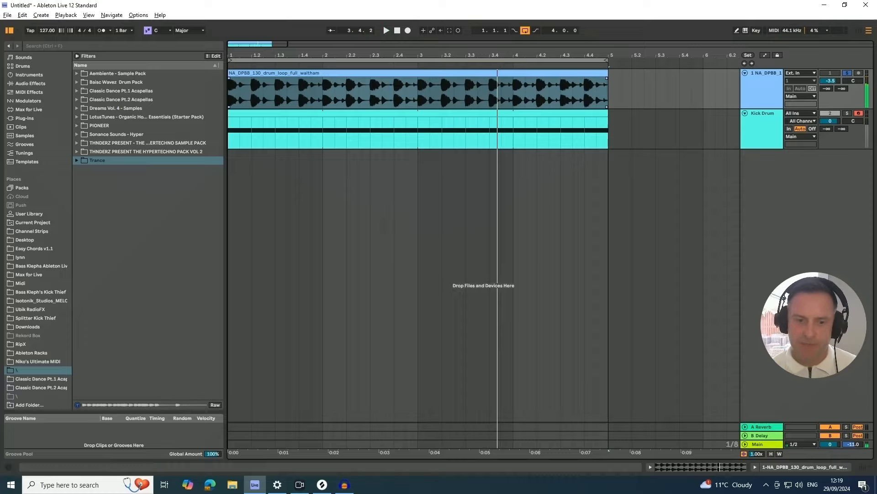
- Switch to Splice and search the house one-shots for "clap" in place of "kick"
click(322, 484)
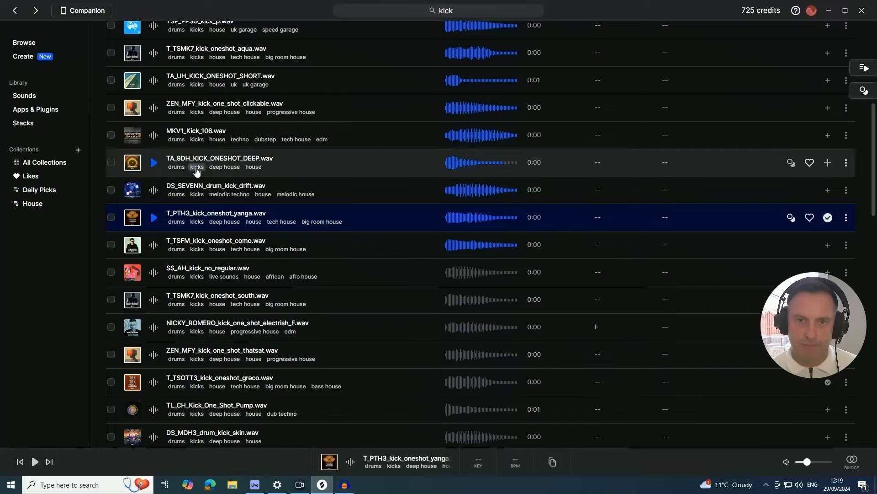
scroll(196, 171, up, 6)
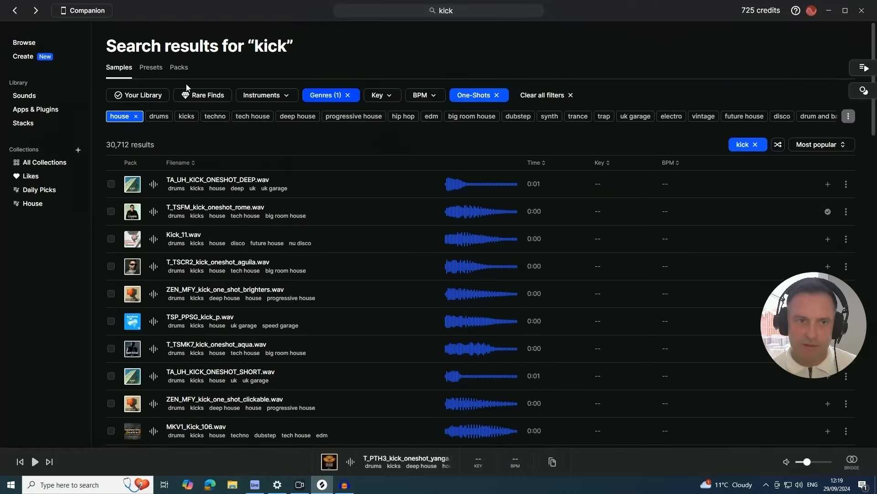
click(743, 146)
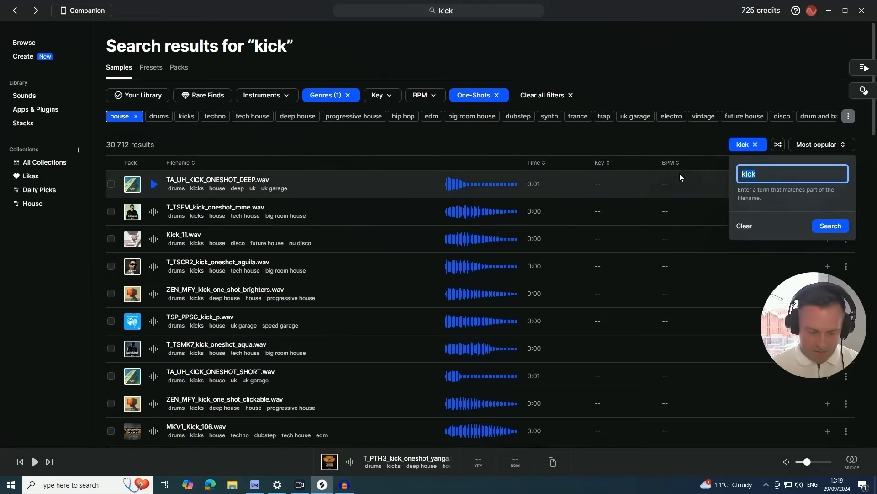
key(BackSpace)
key(BackSpace)
key(BackSpace)
key(BackSpace)
text(clap)
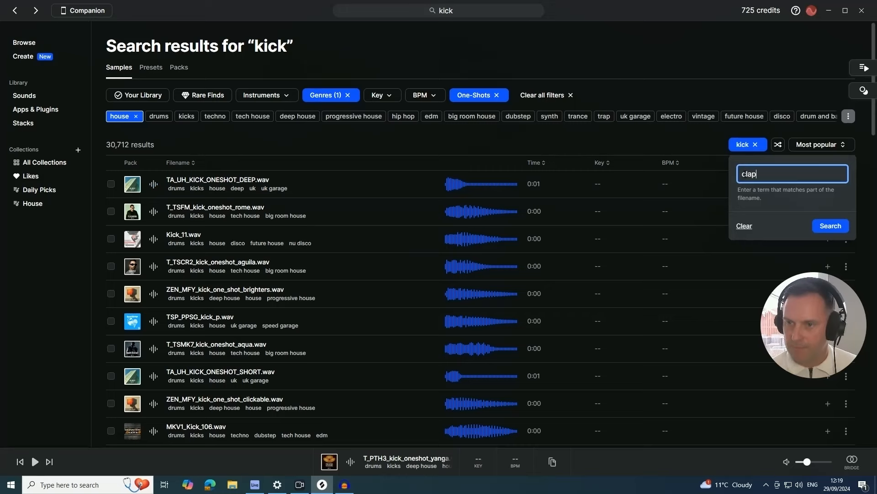
key(Return)
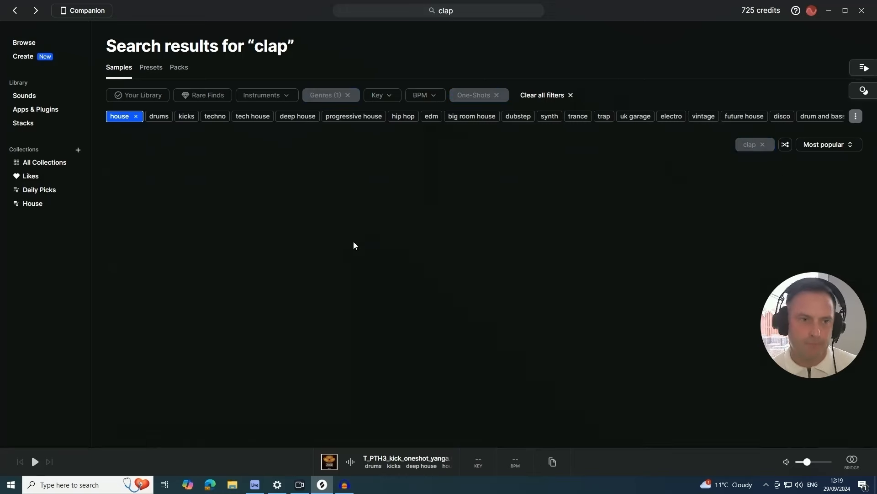
- Audition the first three clap one-shots from mh_clap_ds.wav, comparing TA_UH_CLAP_ONESHOT_LIGHT.wav with T_TSFM_clap_oneshot_venice.wav
click(155, 184)
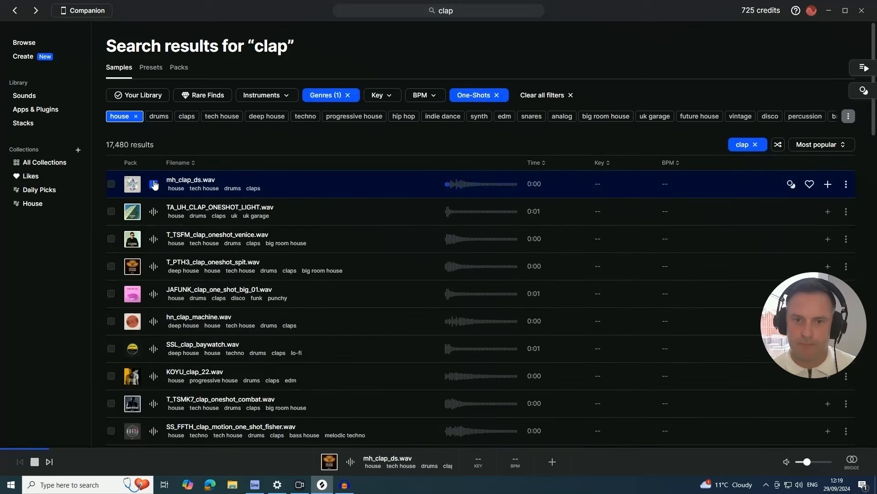
key(Down)
key(Down)
key(Up)
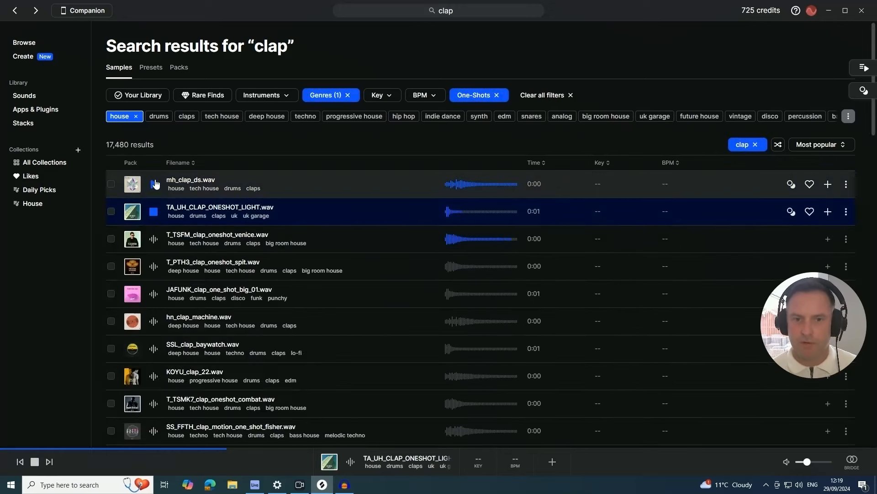
key(Up)
key(Down)
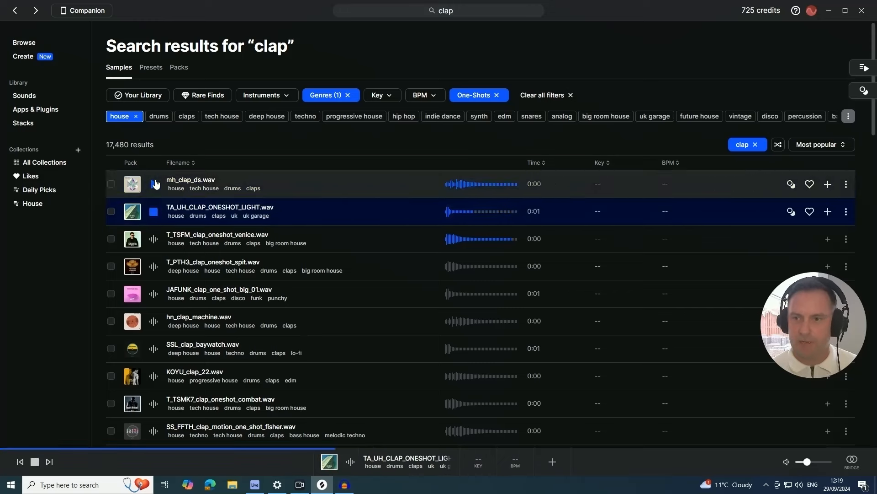
key(Down)
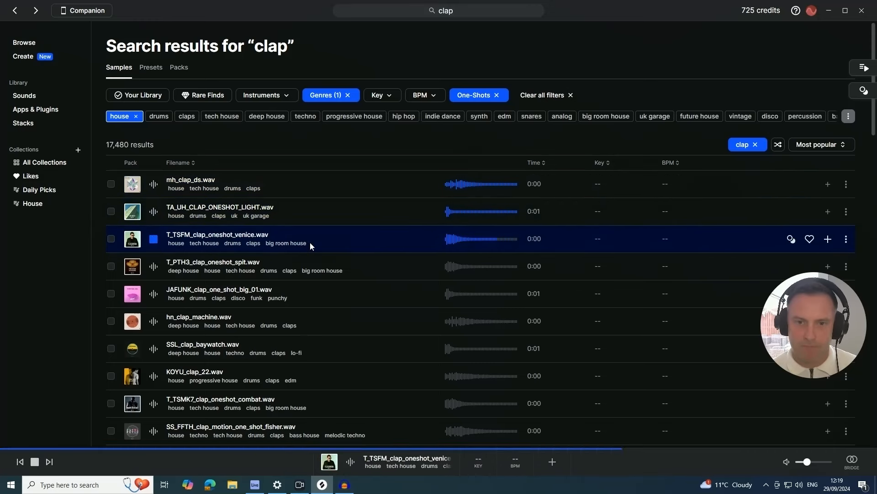
key(Up)
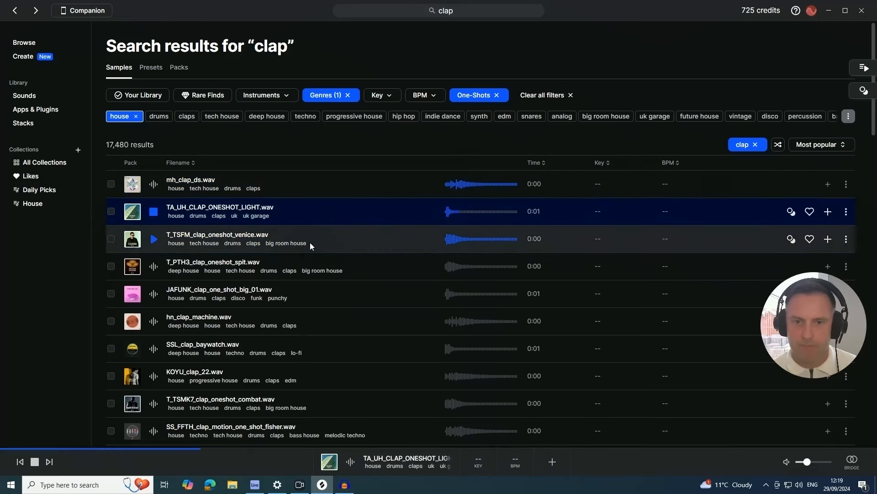
key(Down)
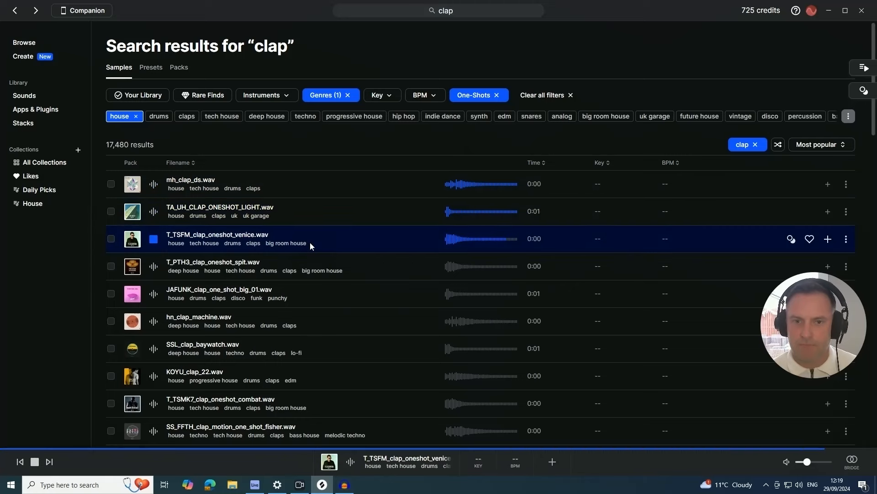
key(Up)
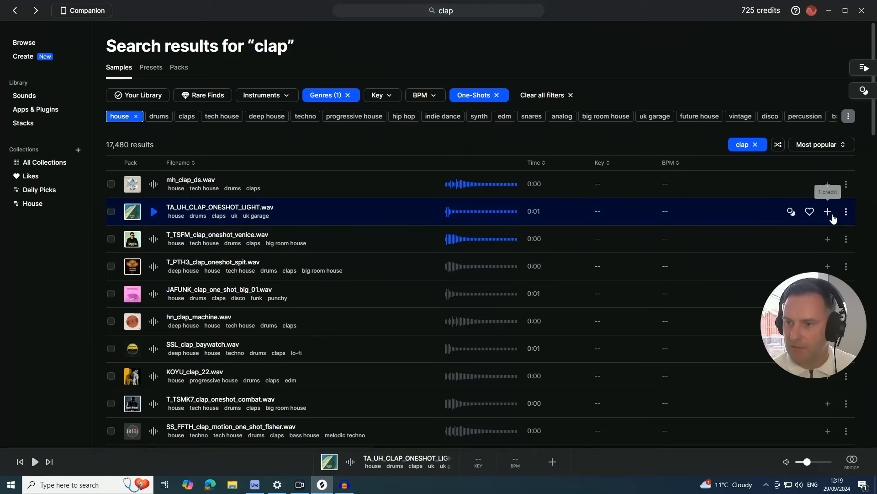
- Switch to Ableton Live, insert a new MIDI track below Kick Drum and name it Clap
click(255, 485)
right_click(766, 165)
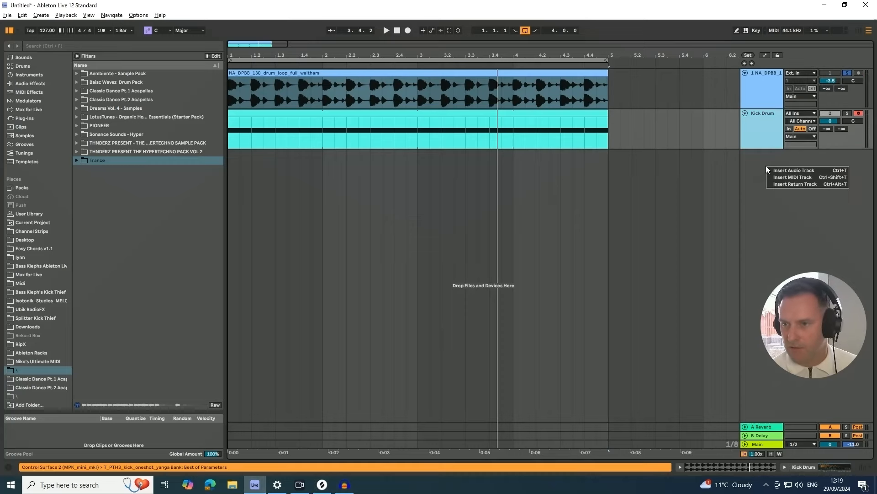
click(784, 177)
double_click(760, 155)
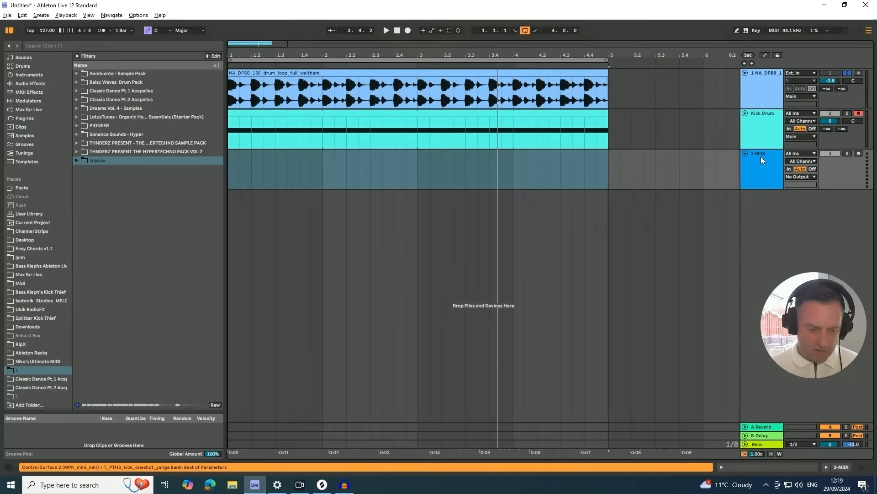
text(C)
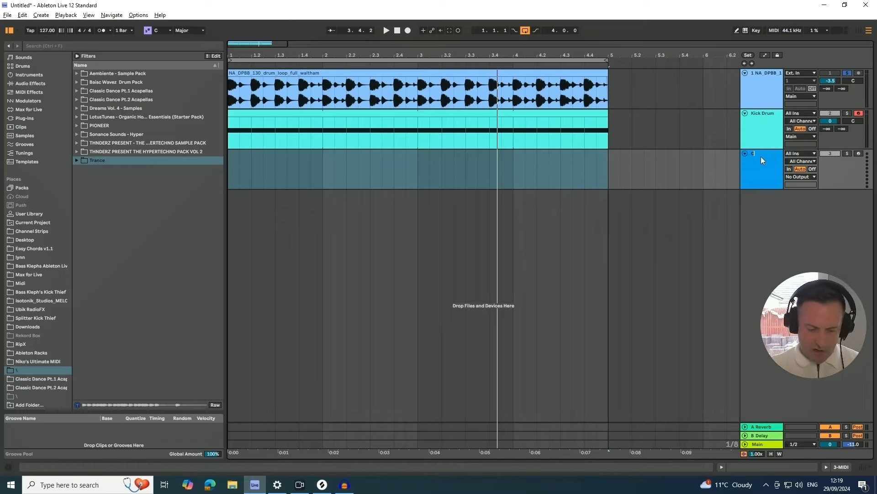
text(lap)
key(Return)
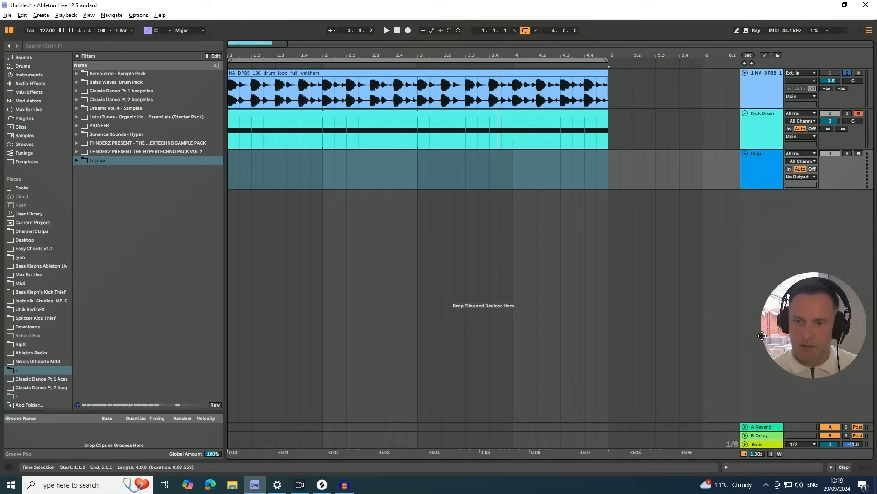
- Load TA_UH_CLAP_ONESHOT_LIGHT.wav from Splice as the Clap track's instrument and move the sample start to the clap's first transient
click(843, 467)
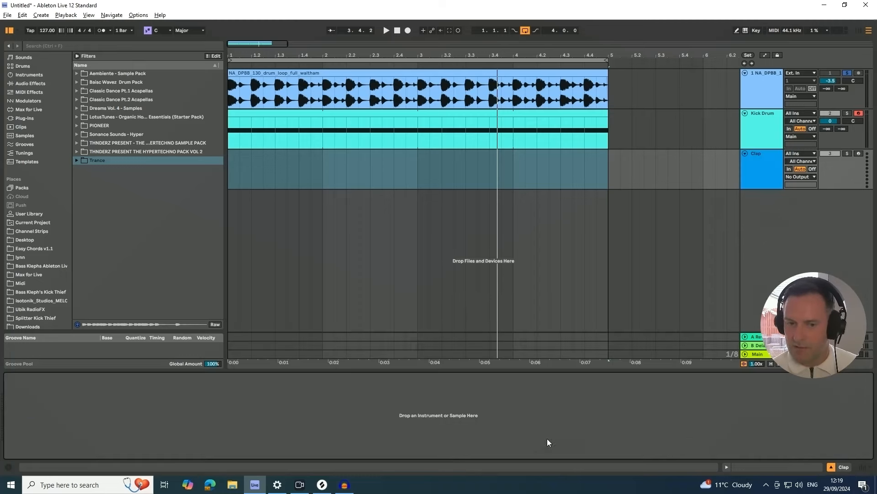
click(322, 485)
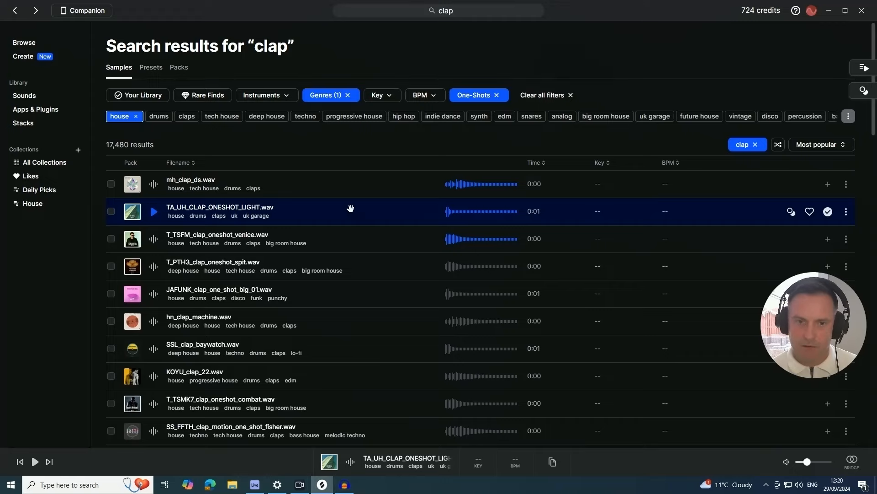
drag(321, 231, 382, 415)
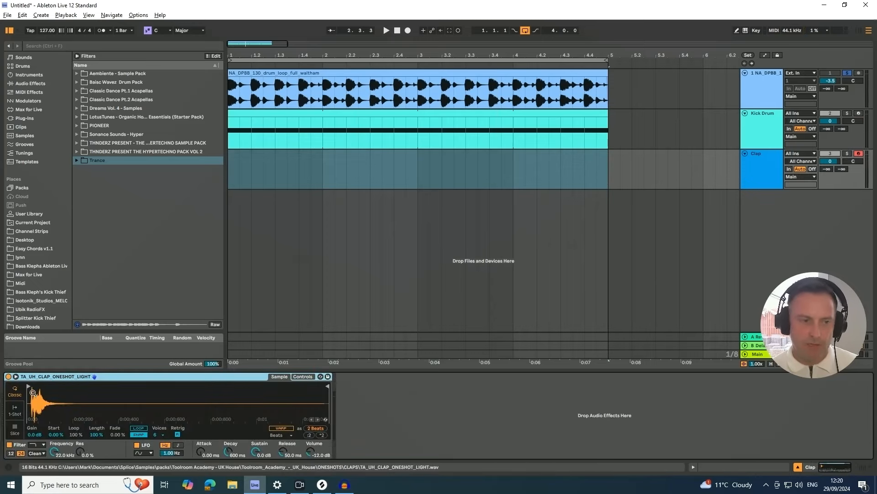
scroll(50, 389, up, 6)
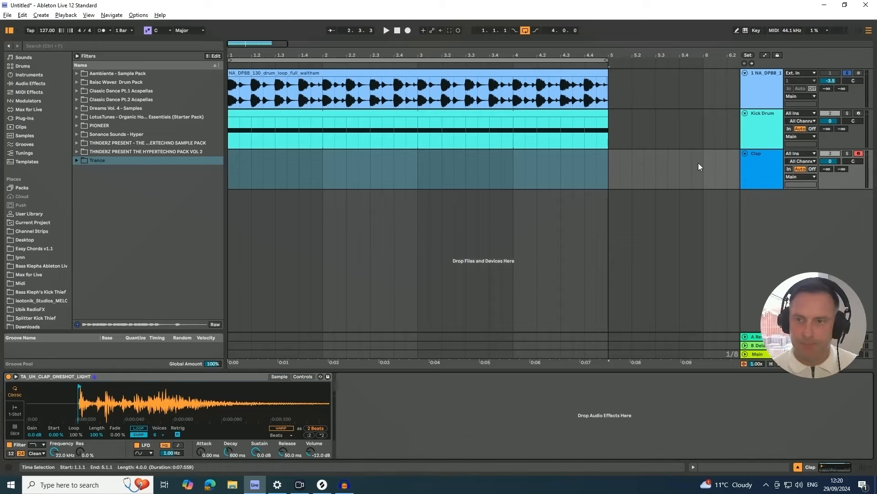
scroll(50, 401, down, 4)
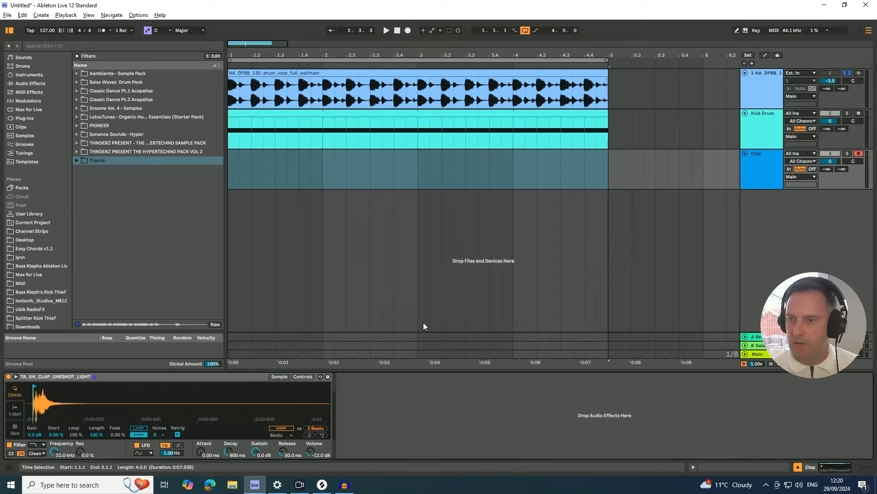
- Insert an empty four-bar MIDI clip on the Clap track, from bar 1 to bar 5
click(749, 166)
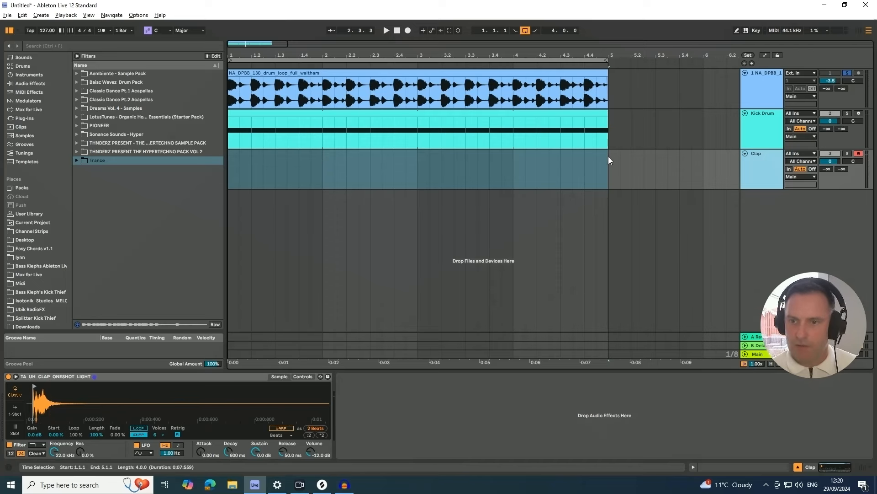
drag(608, 160, 223, 162)
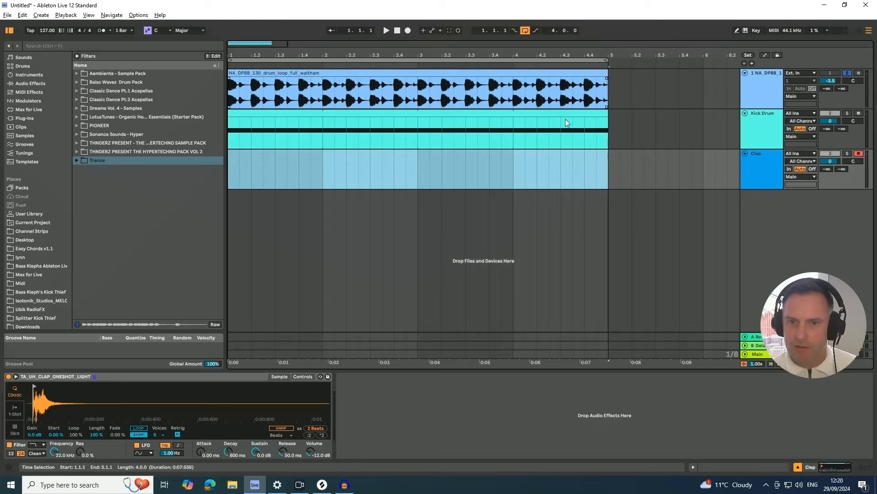
right_click(317, 158)
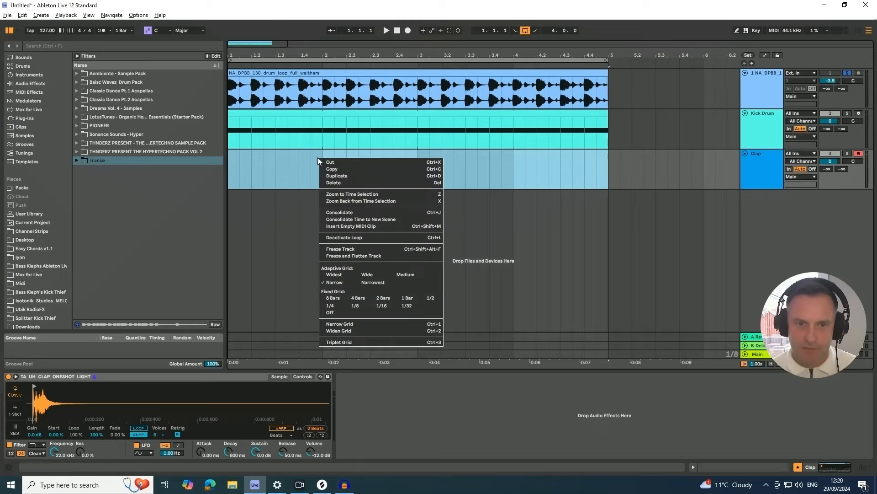
click(355, 227)
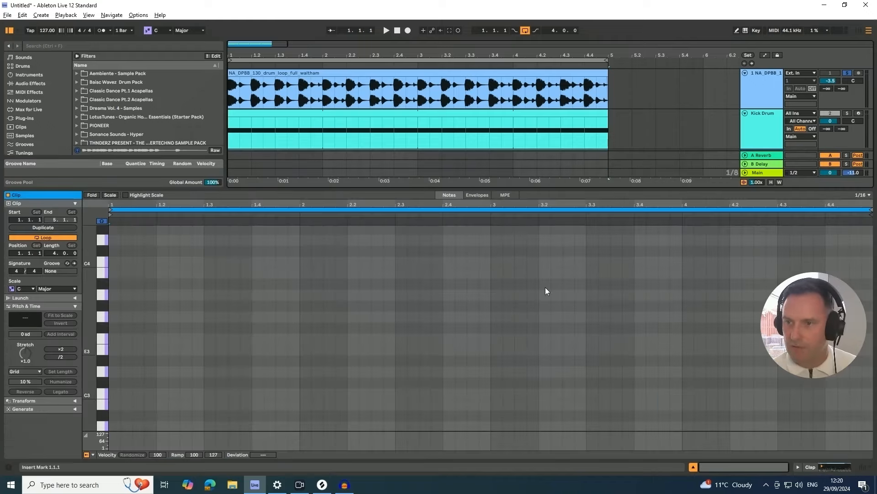
scroll(800, 83, down, 3)
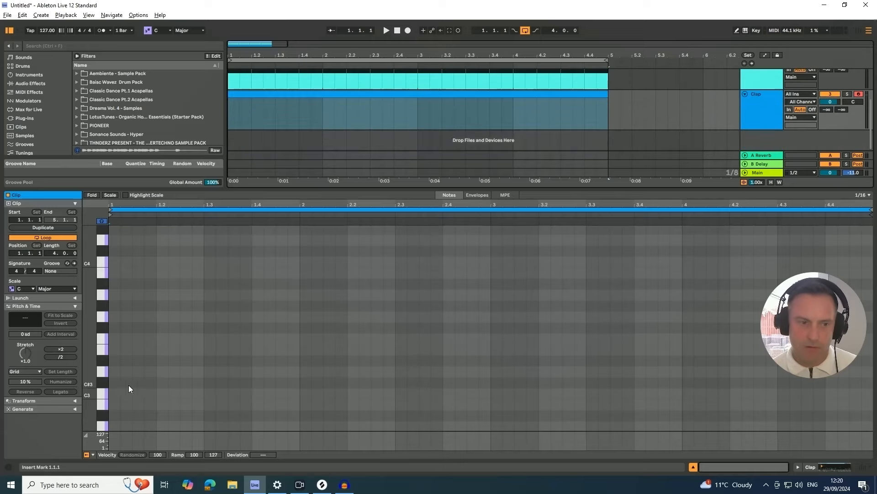
- Preview C3 and draw a one-beat C3 note at 1.1.1 in the Clap clip
click(102, 396)
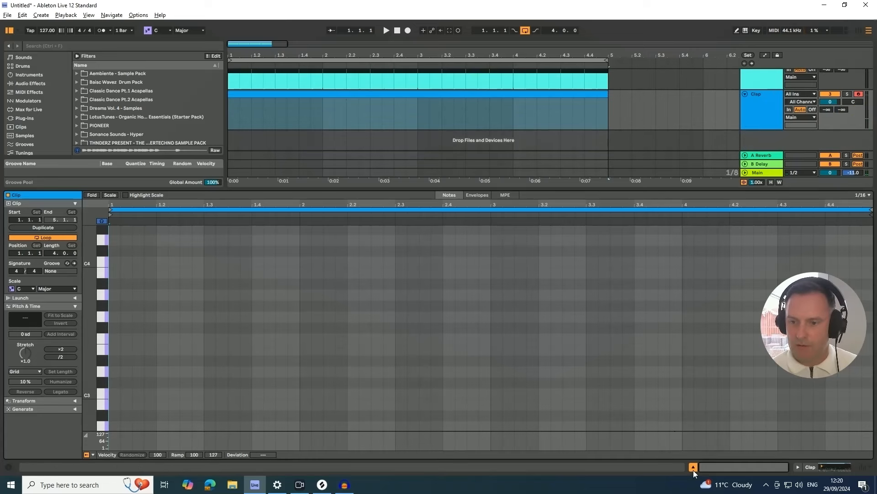
scroll(343, 104, up, 1)
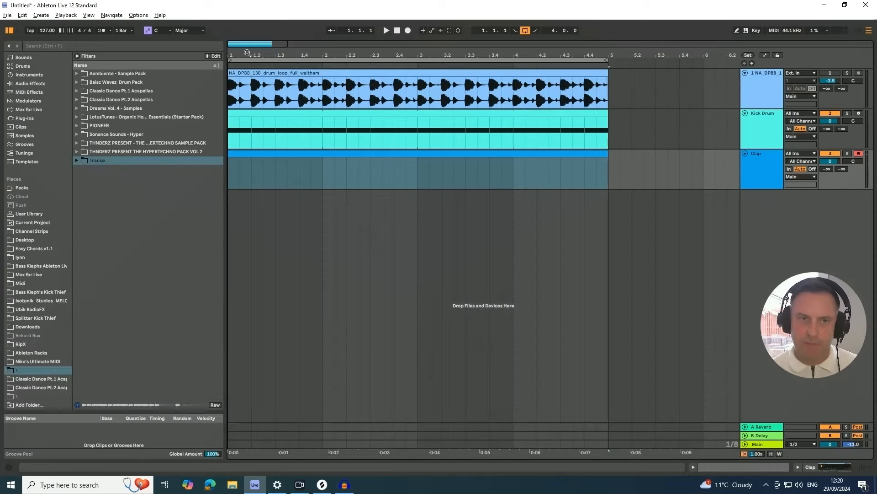
drag(247, 53, 289, 108)
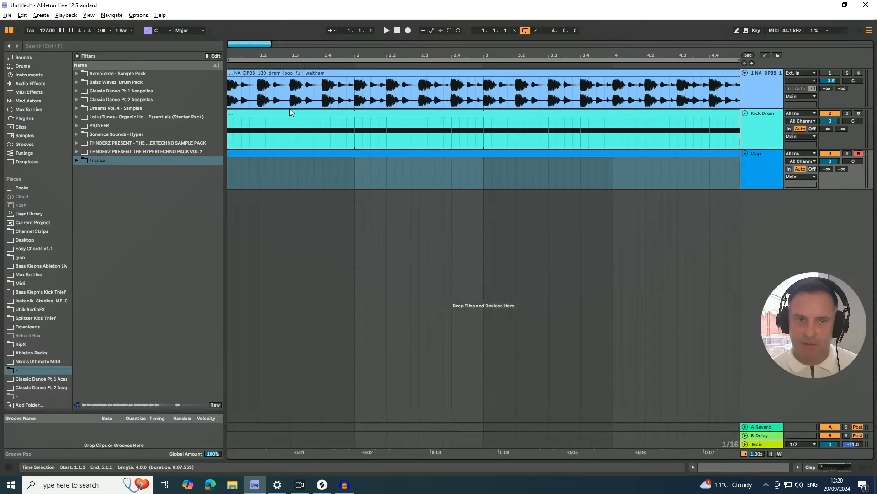
drag(251, 55, 250, 49)
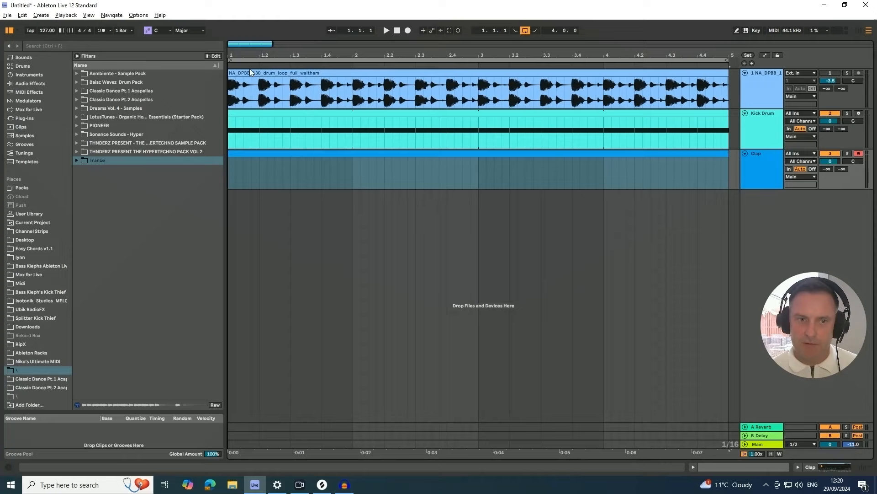
double_click(241, 152)
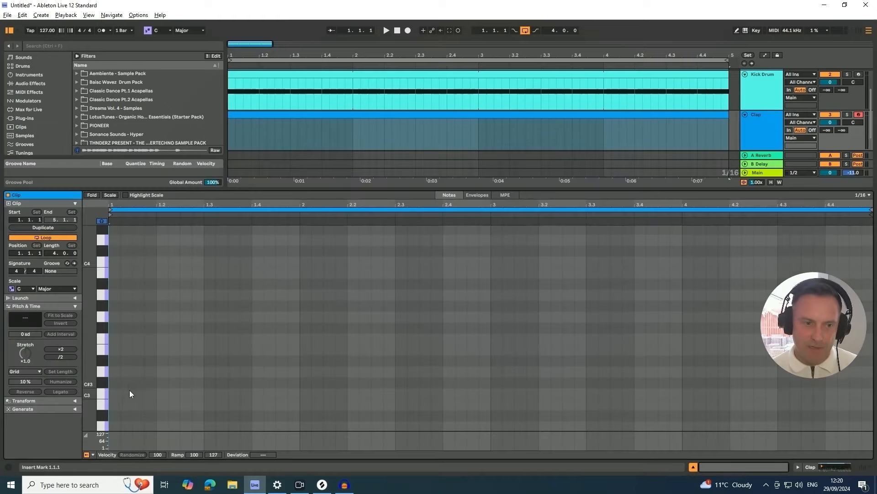
double_click(113, 392)
drag(120, 394, 154, 396)
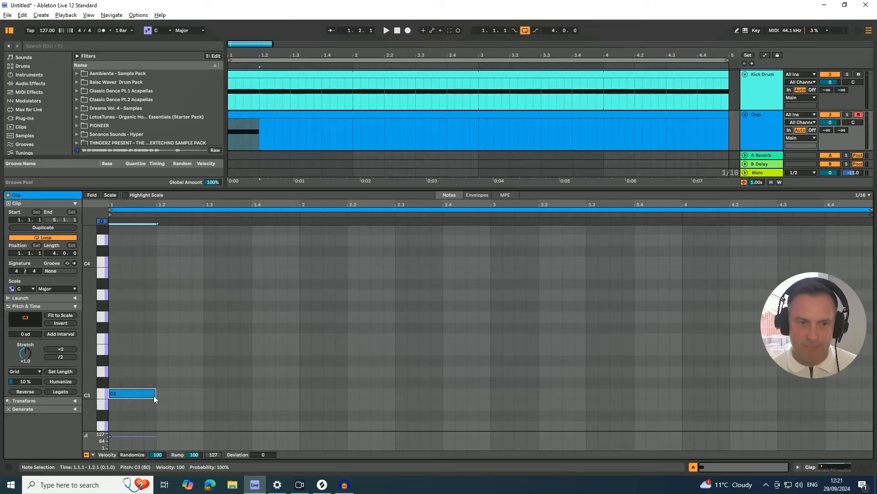
- Solo the NA_DPBB_130_drum_loop_full_waltham track and play it to hear where the claps fall
click(693, 467)
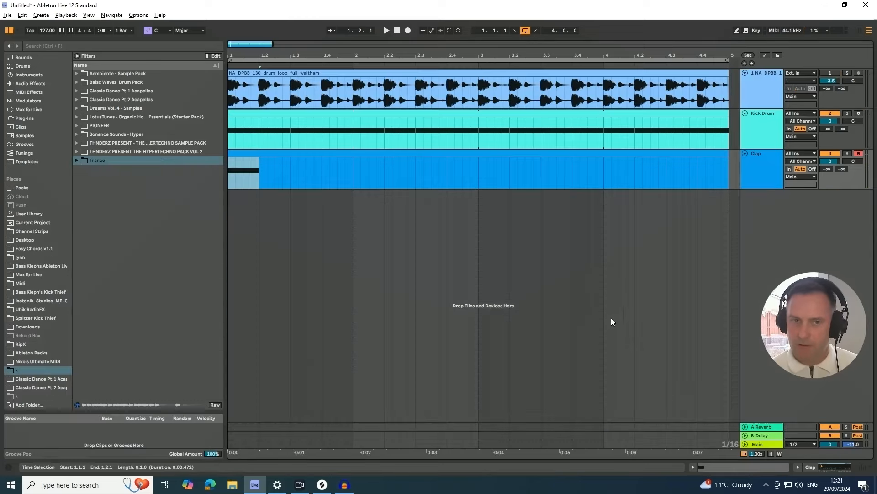
click(847, 74)
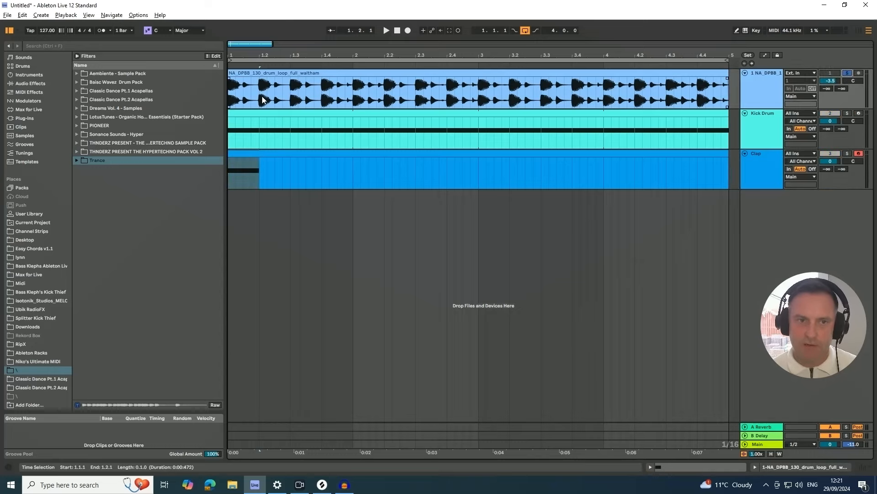
key(space)
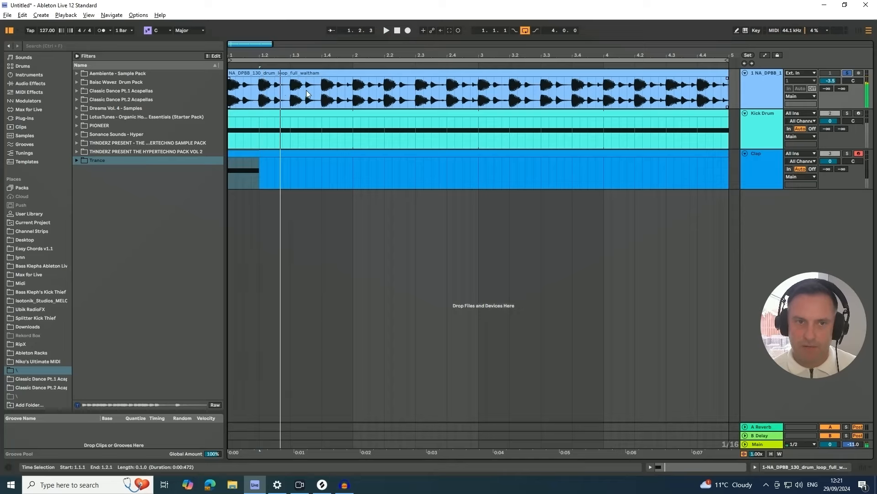
key(space)
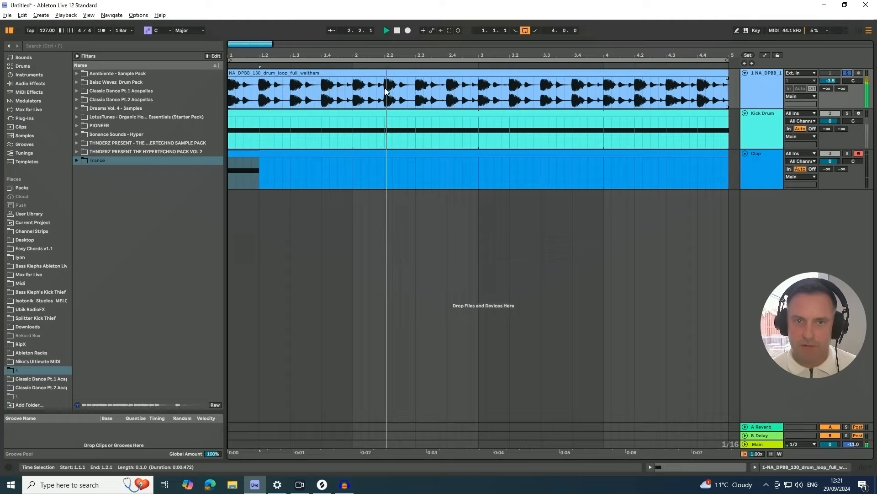
key(space)
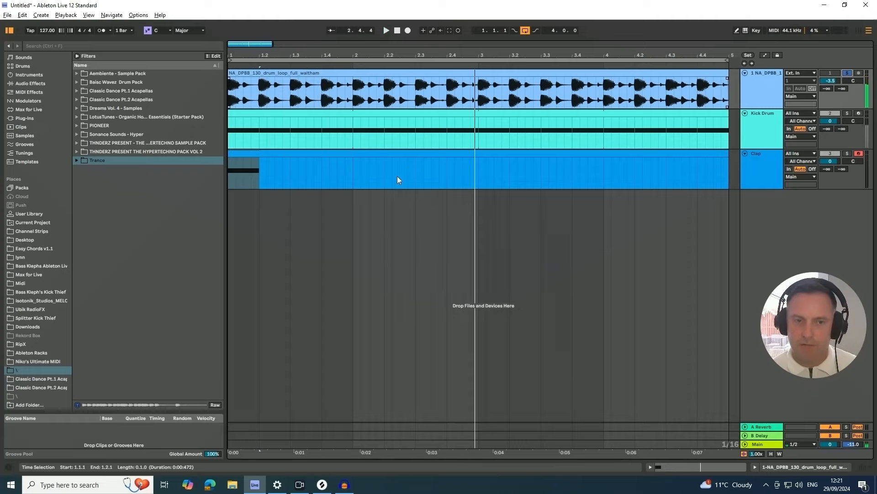
- Reopen the Clap clip and shift its C3 note in sixteenth steps to 1.1.3
click(320, 153)
double_click(319, 152)
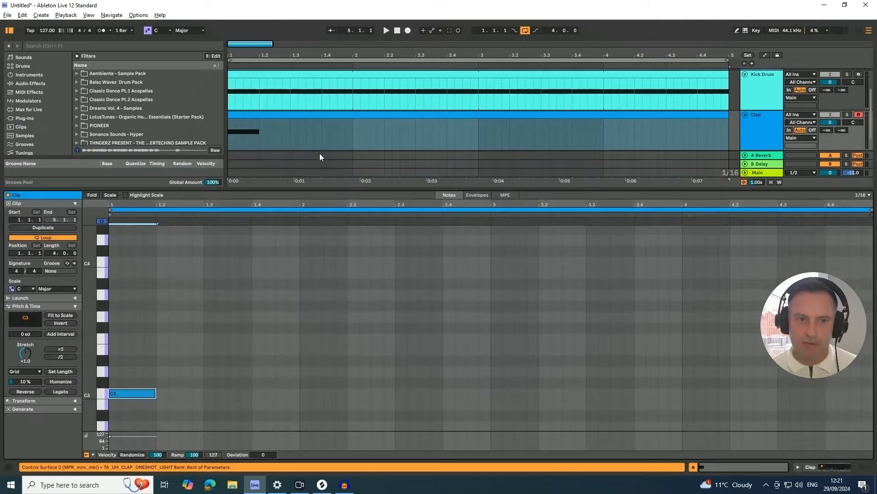
click(135, 396)
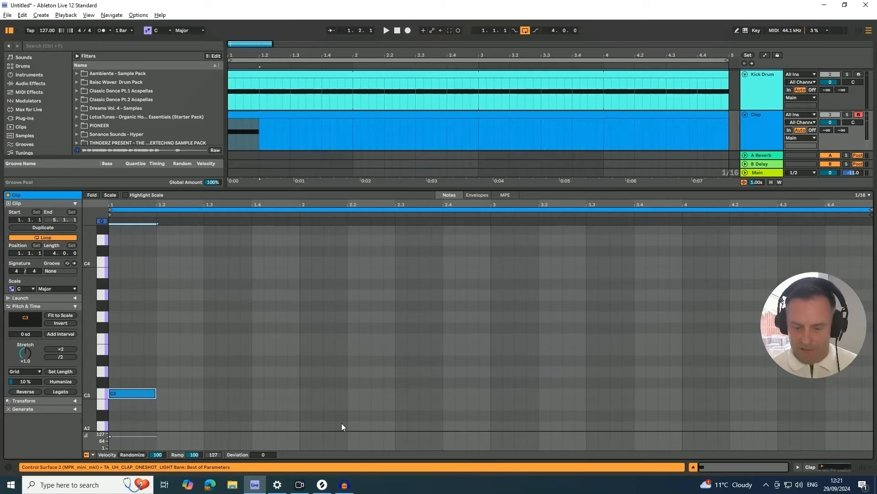
key(Right)
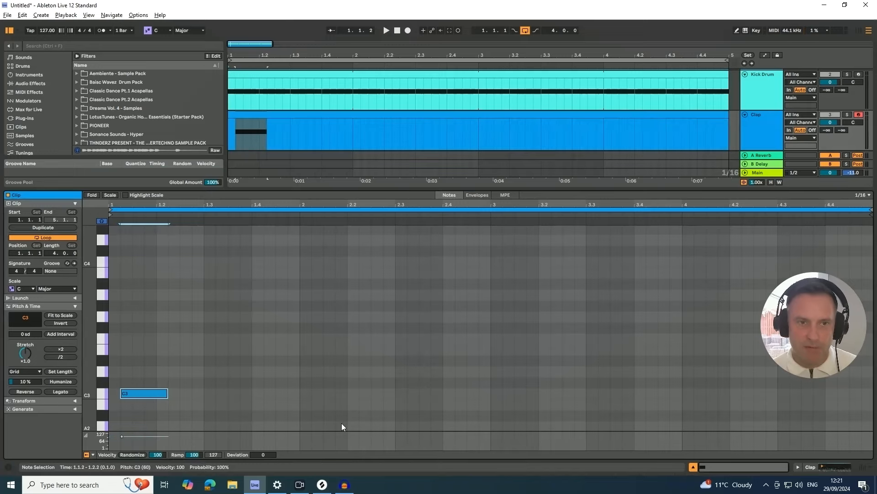
key(Right)
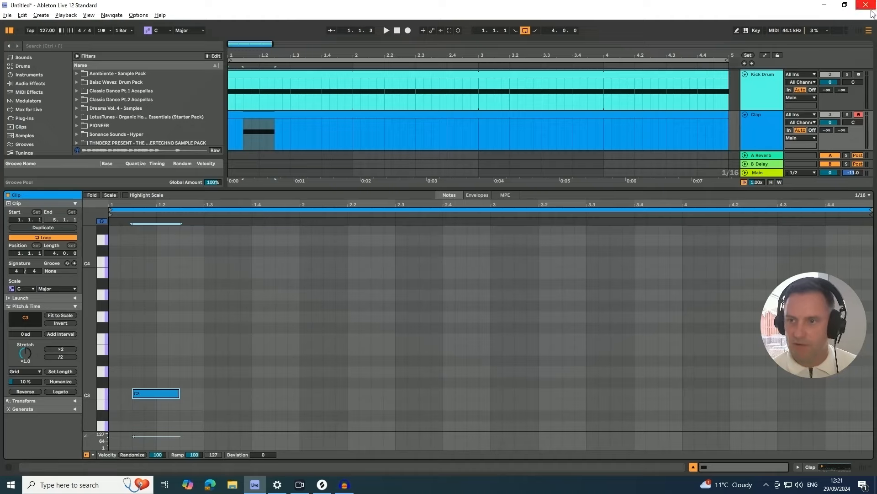
- Move the Clap track above Kick Drum, directly below the drum loop track
click(761, 119)
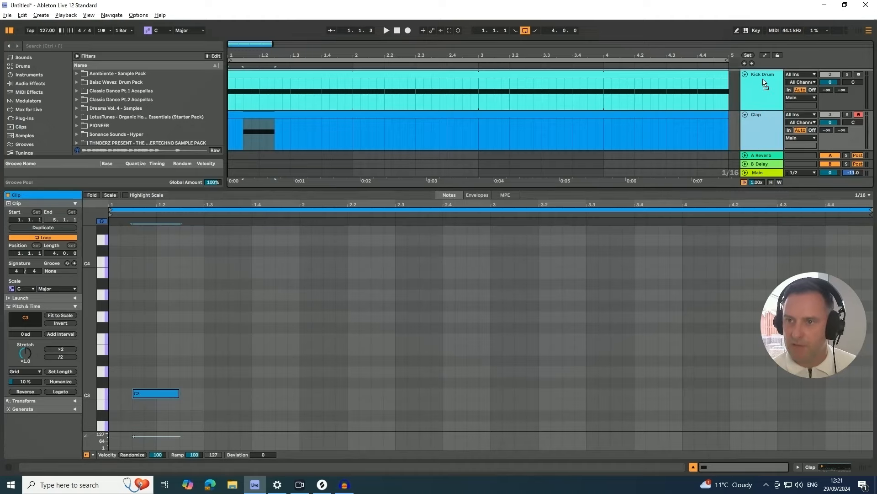
scroll(761, 77, up, 1)
drag(762, 77, 762, 78)
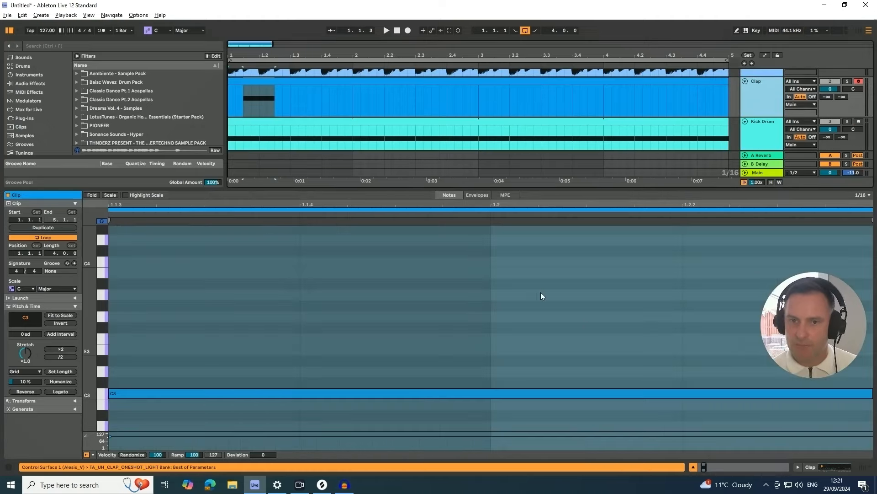
scroll(462, 119, up, 2)
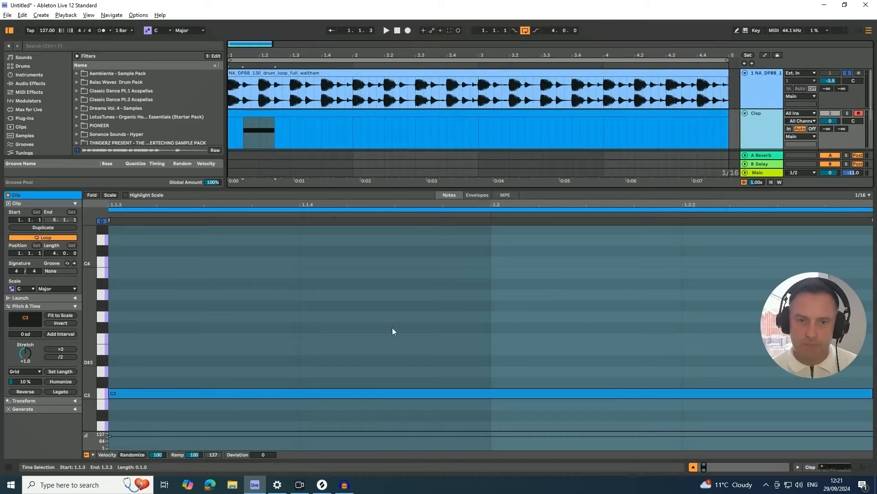
drag(370, 206, 369, 135)
- Shift the C3 clap note to 1.2.1 and check its position against the drum loop's playback
click(147, 394)
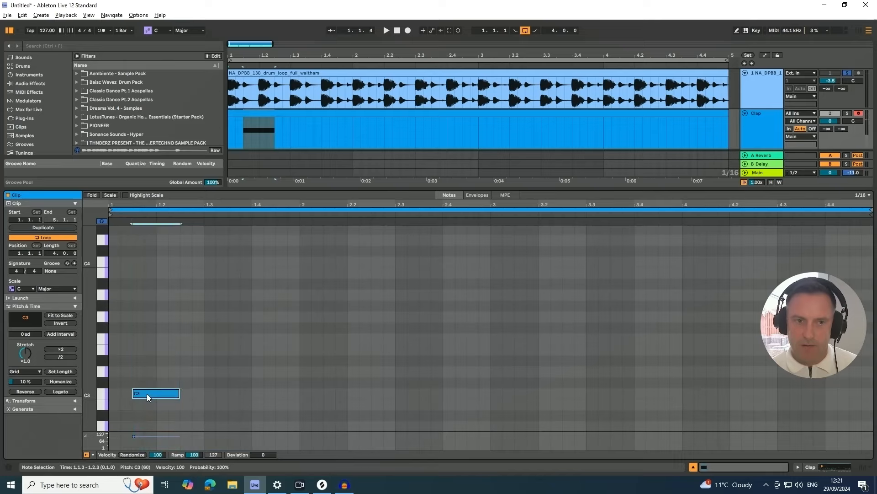
key(Right)
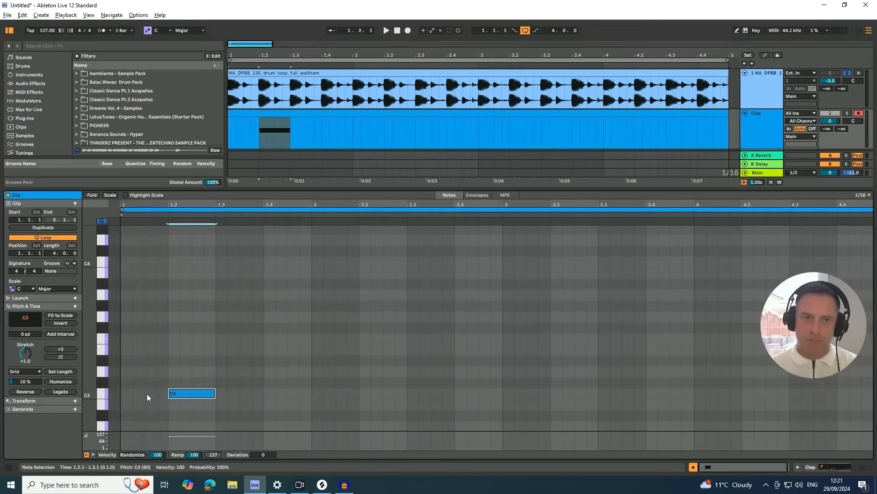
key(space)
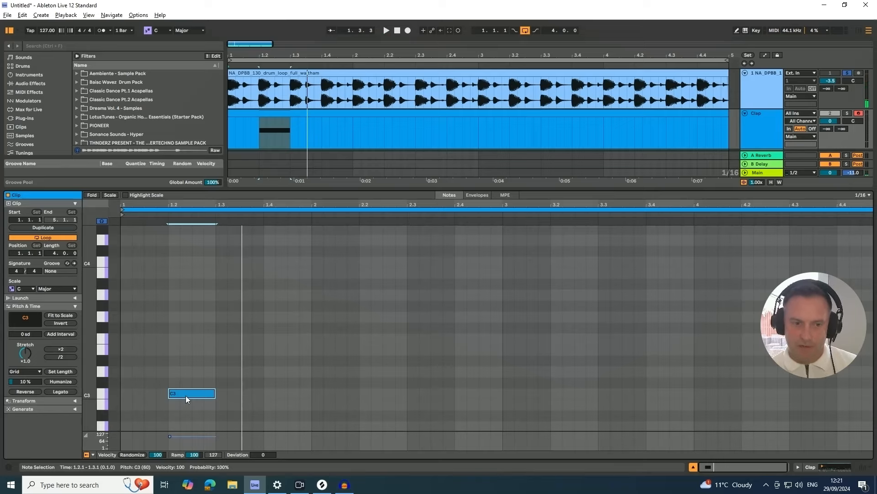
key(space)
- Duplicate the C3 clap note, place the copy at 1.4.1 and check it against the drum loop
key(ctrl+d)
key(Right)
key(Right)
key(Right)
key(Right)
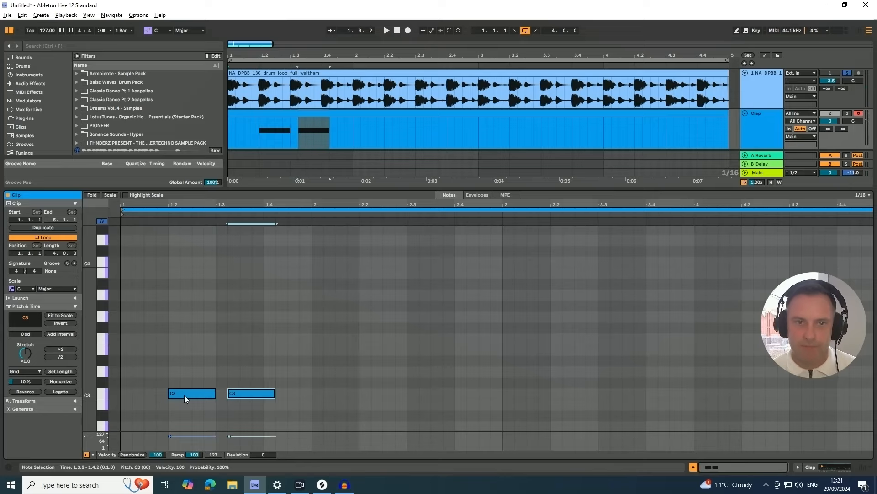
key(space)
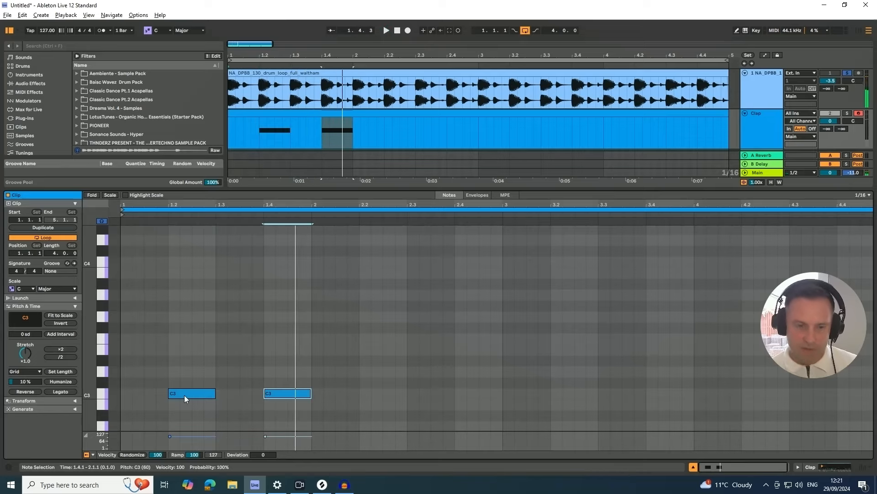
- Duplicate the 1.4.1 clap note, place the copy at 2.2.1 and play the loop
key(ctrl+d)
key(Right)
key(Right)
key(Right)
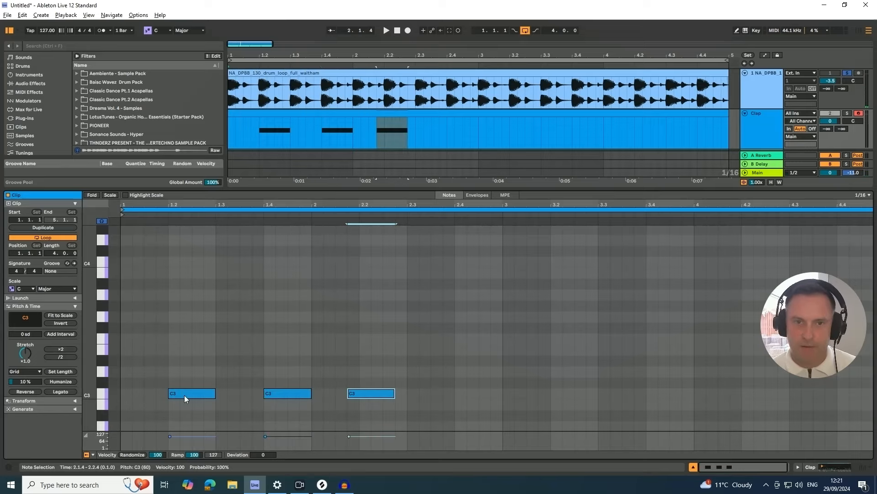
key(Right)
key(space)
- Duplicate the 2.2.1 clap note and place the copy at 2.4.1
key(ctrl+d)
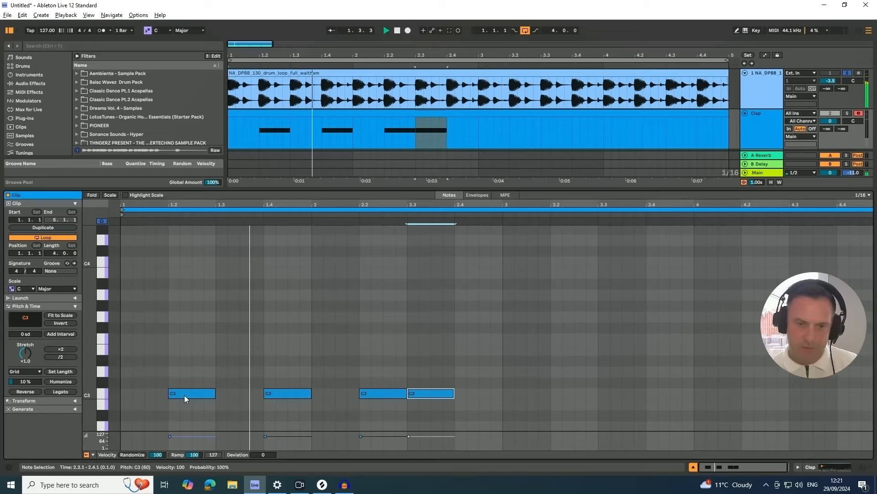
key(Right)
key(Right)
key(Right)
key(Right)
key(Right)
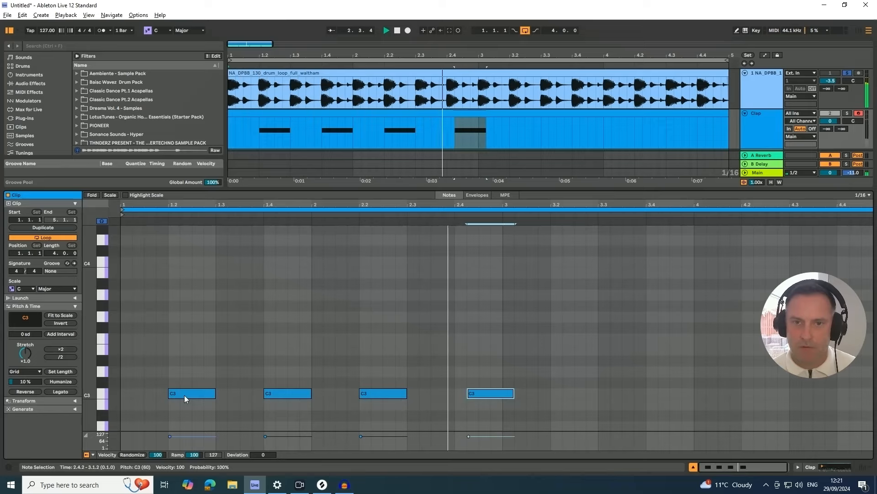
key(Left)
- Duplicate the 2.4.1 clap note, place the copy at 3.2.1 and stop playback
key(ctrl+d)
key(Right)
key(Right)
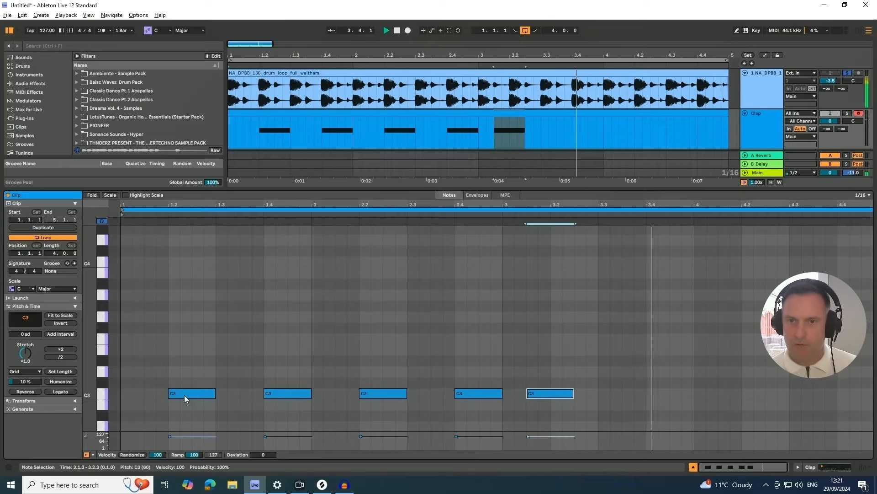
key(Right)
key(Right)
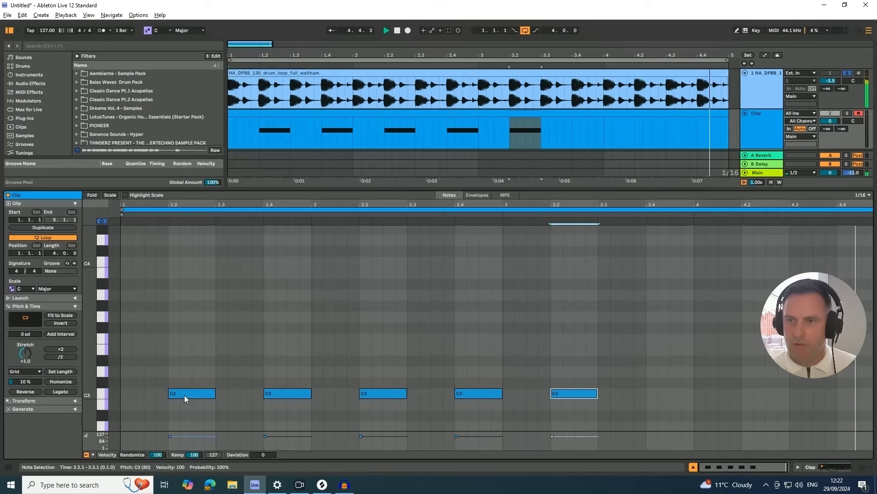
key(space)
- Duplicate the 3.2.1 clap note and place the copy at 3.4.1
key(ctrl+d)
key(Right)
key(Right)
key(Right)
key(Right)
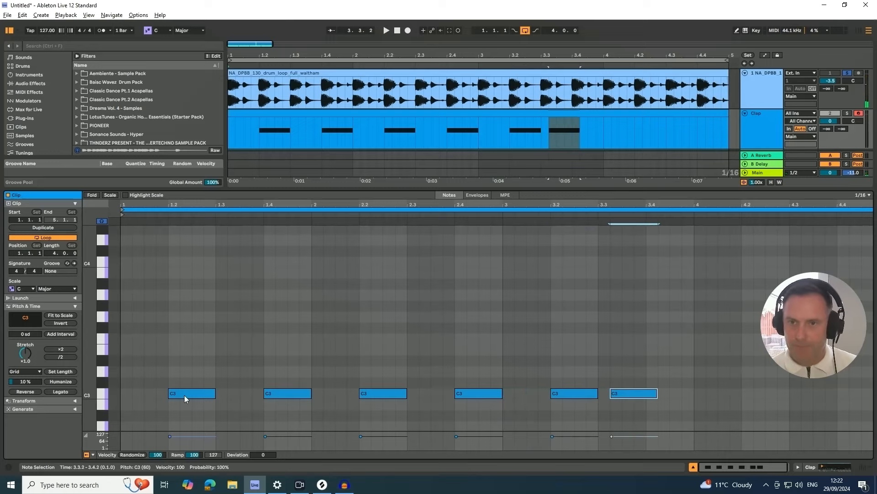
- Duplicate the 3.4.1 clap note and place the copy at 4.2.1
key(ctrl+d)
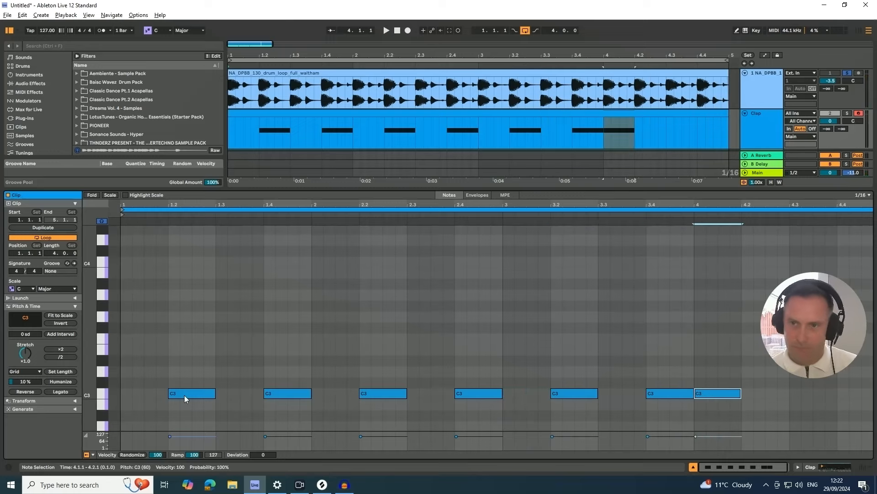
key(Right)
key(Right)
key(Right)
key(Right)
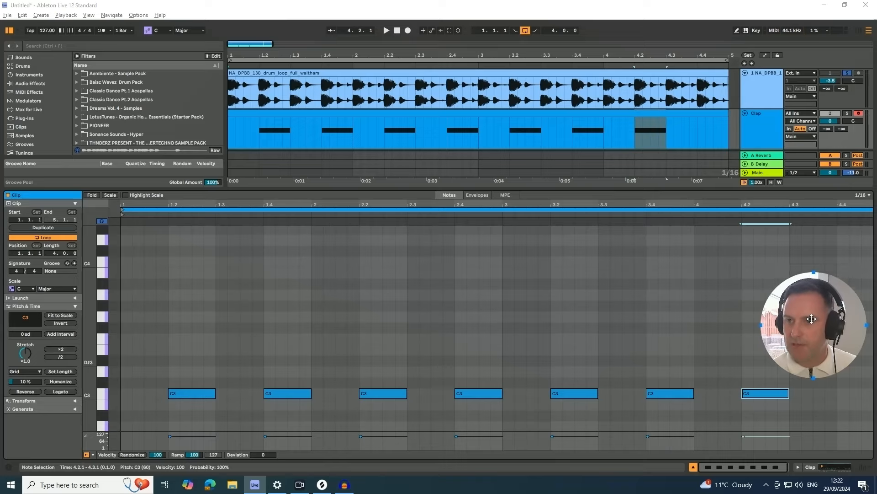
drag(810, 319, 815, 259)
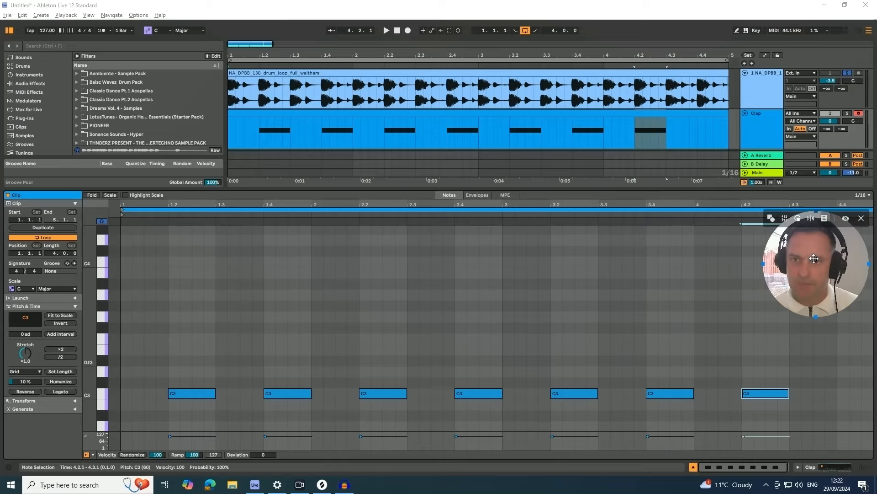
- Play the reference drum loop, then duplicate the 4.2.1 clap note and place the copy at 4.4.1
click(769, 89)
key(space)
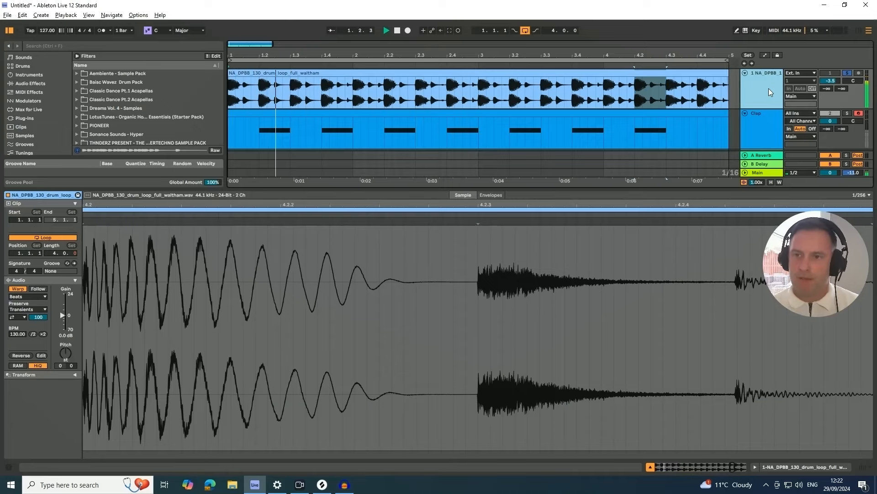
drag(709, 55, 633, 86)
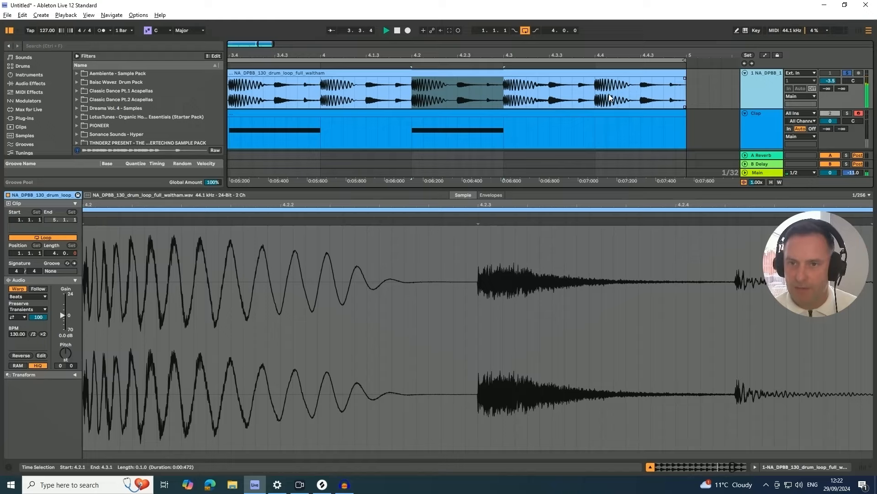
click(559, 121)
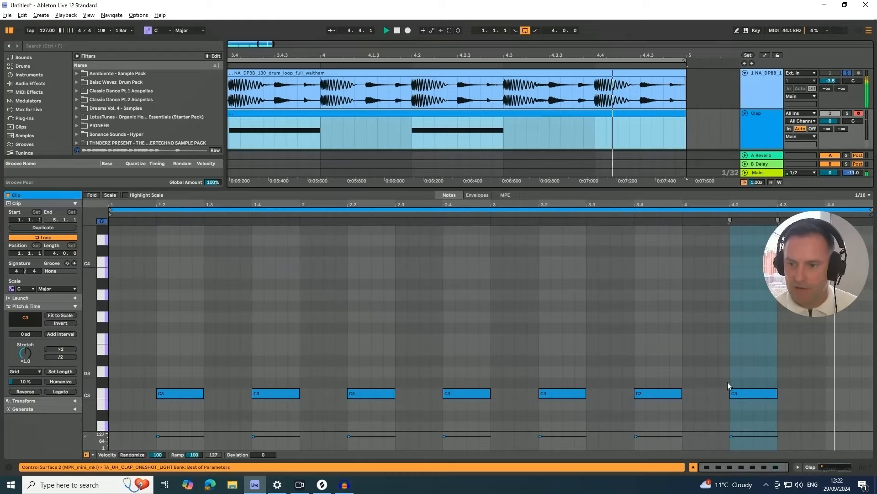
click(753, 391)
key(ctrl+d)
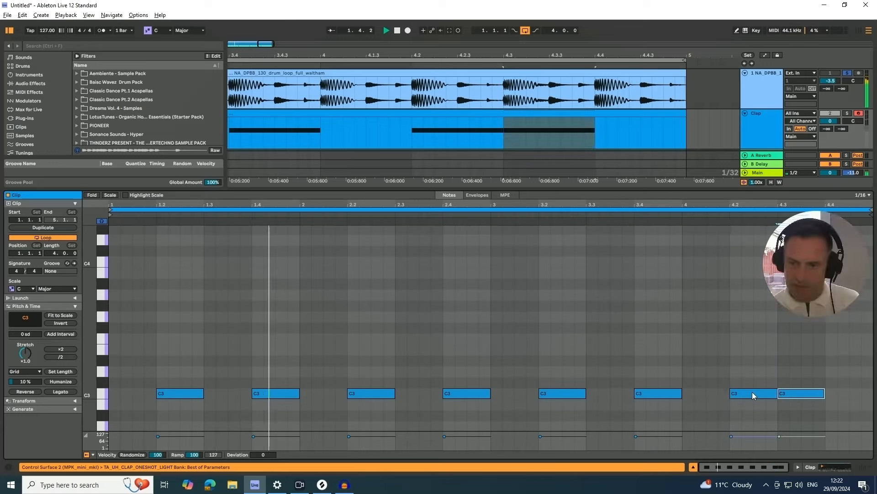
key(Right)
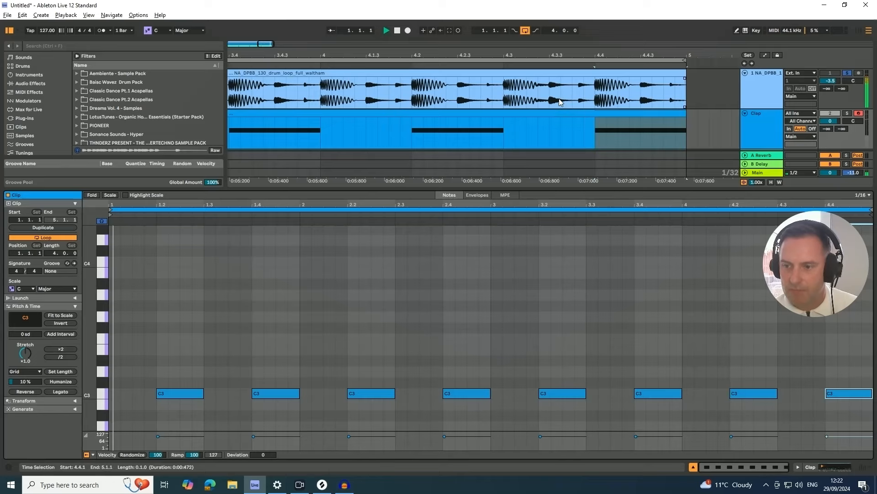
- Add a short C3 clap note at 4.3.3, lower its velocity to 37 and close the clip editor
double_click(806, 394)
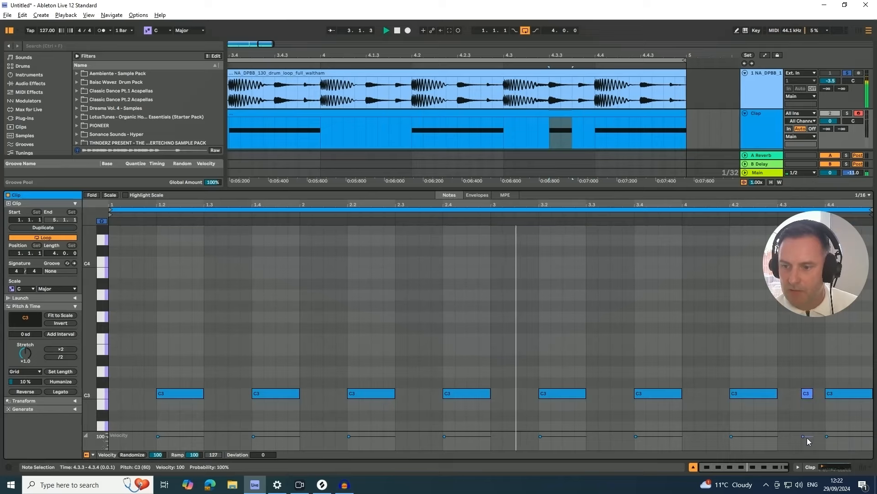
drag(808, 439, 803, 444)
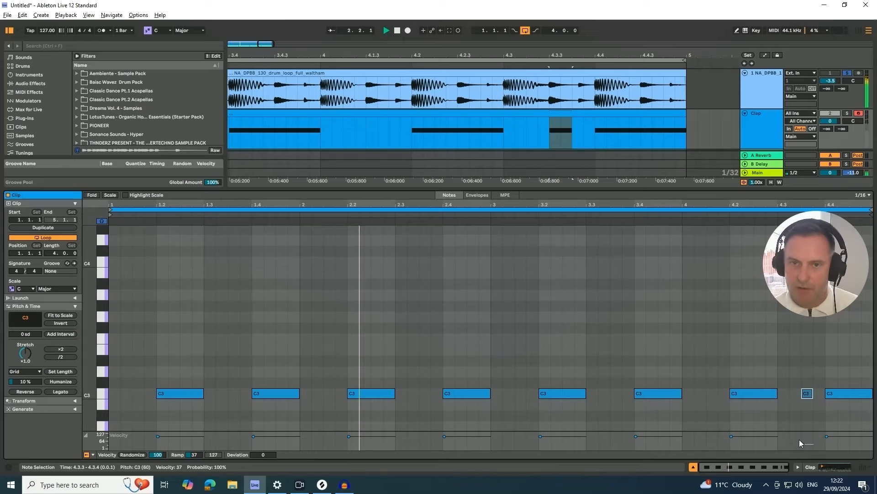
click(693, 467)
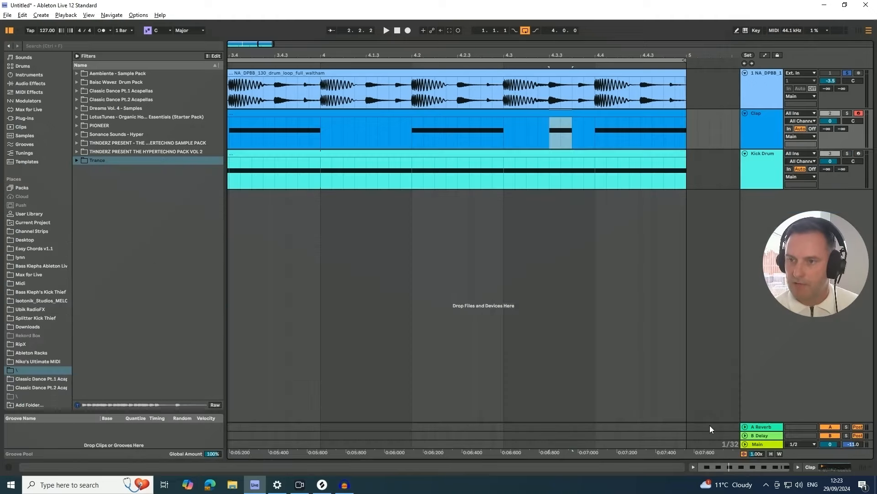
- Unsolo the reference loop track, play all four bars and briefly solo the reference to compare it with the programmed kick and clap
click(848, 74)
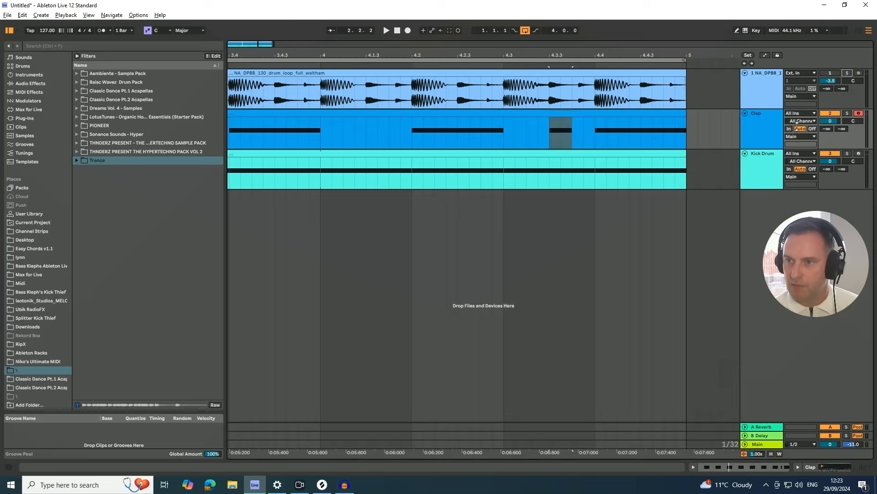
click(464, 60)
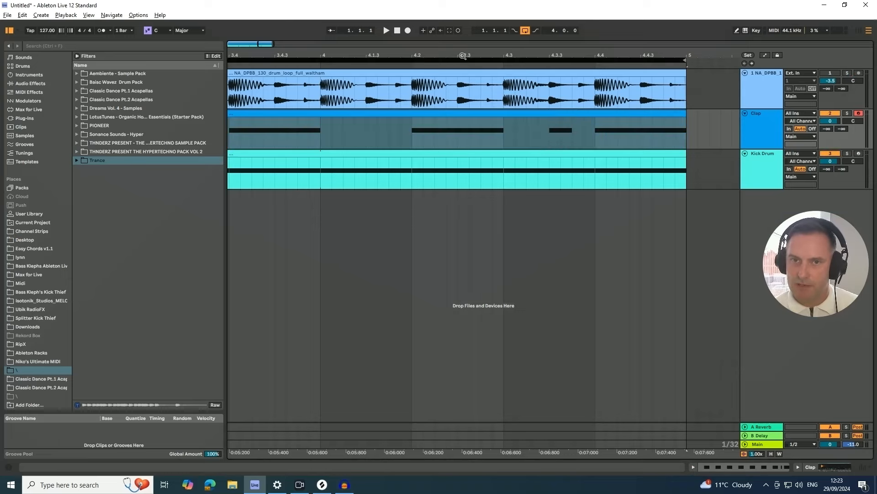
drag(463, 56, 463, 14)
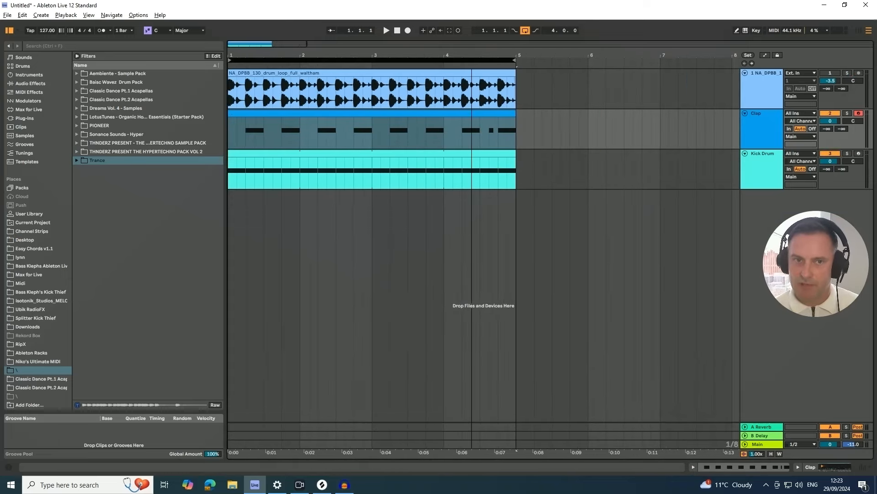
click(356, 60)
key(space)
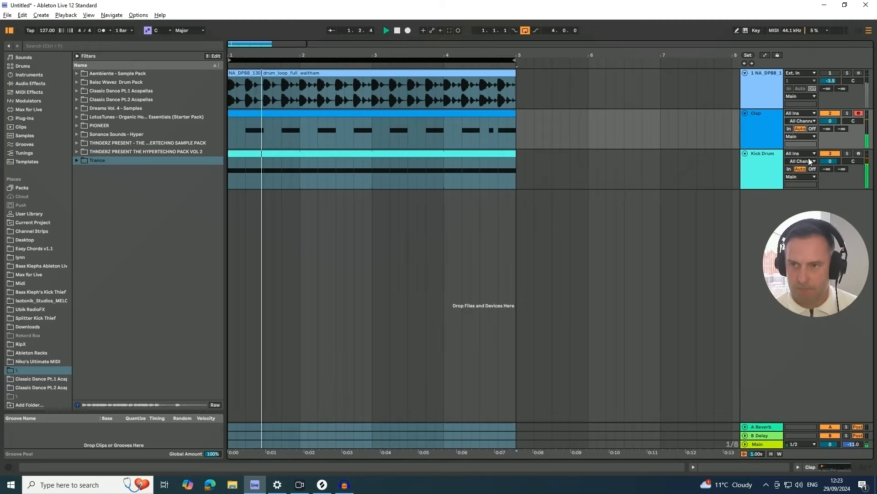
click(847, 73)
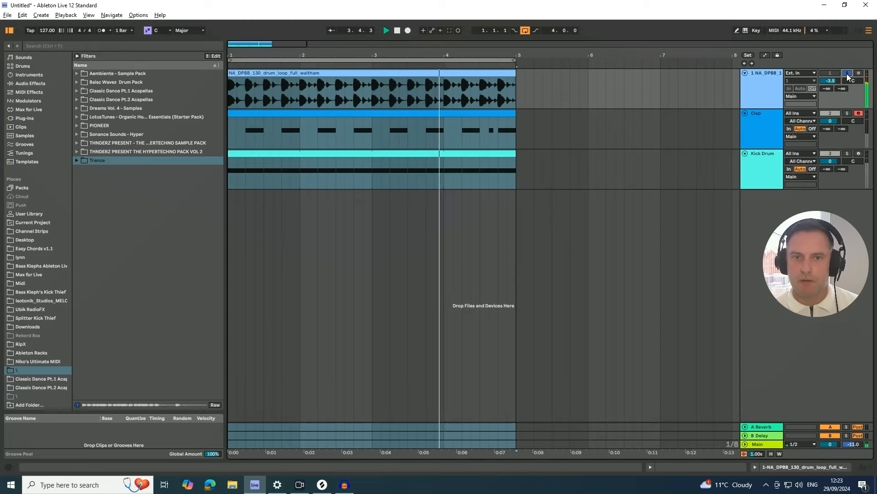
click(847, 73)
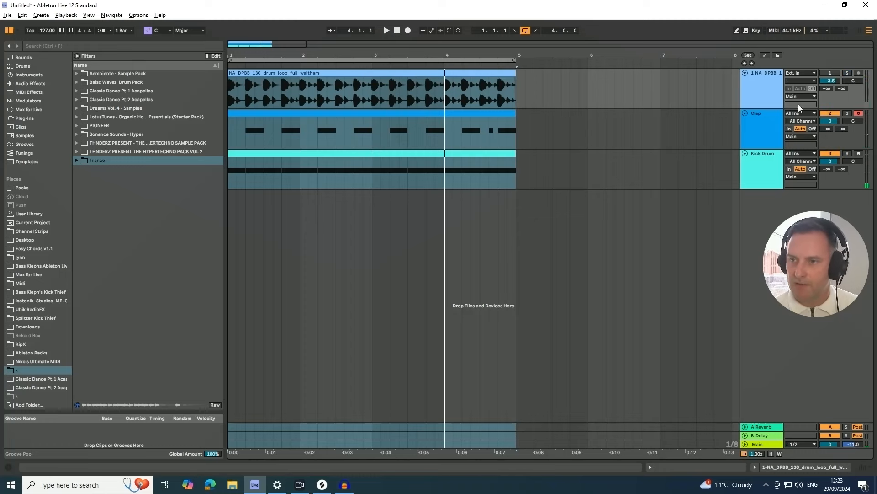
- Insert a new MIDI track directly above the Clap track and rename it Hat Open
click(753, 164)
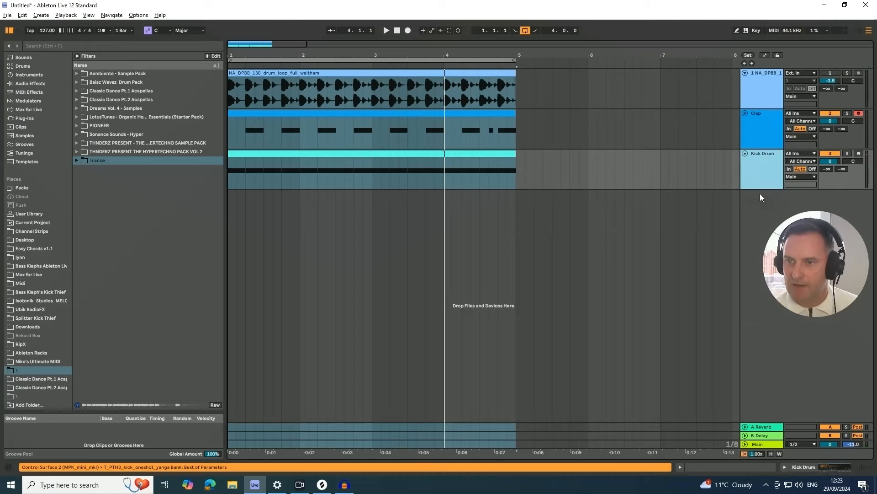
click(755, 121)
right_click(756, 122)
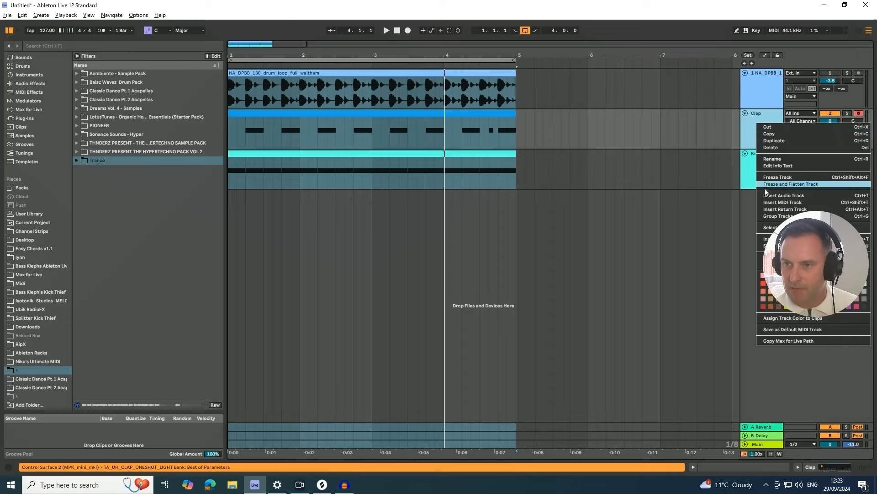
click(767, 202)
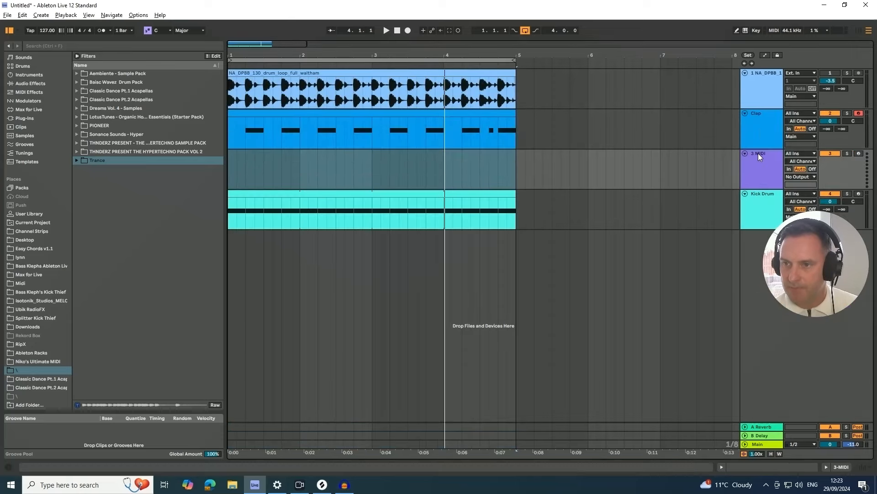
key(ctrl+r)
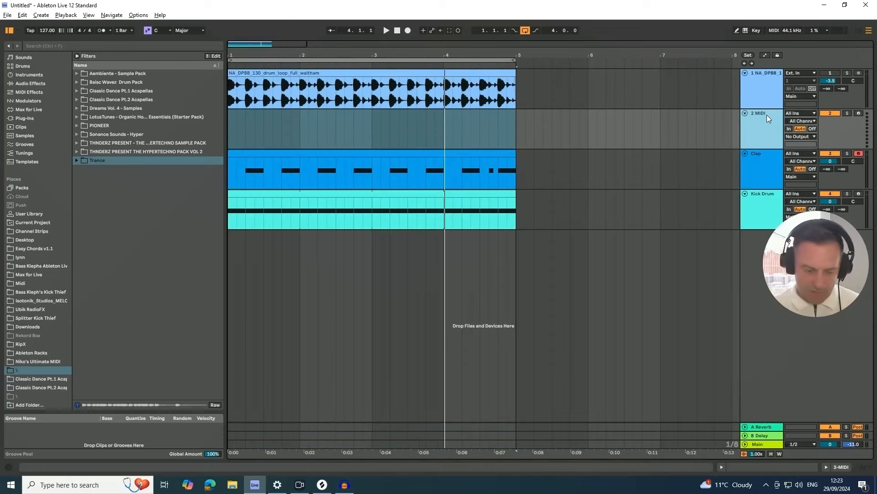
text(Ha)
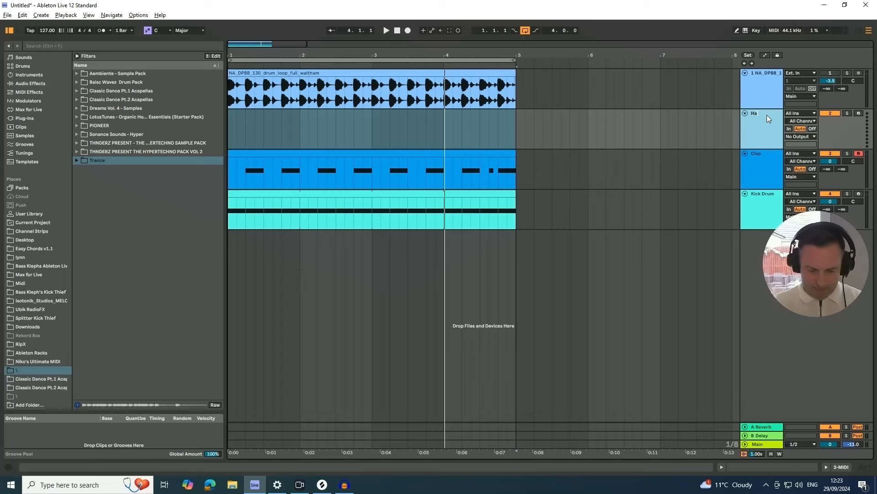
text(t Open)
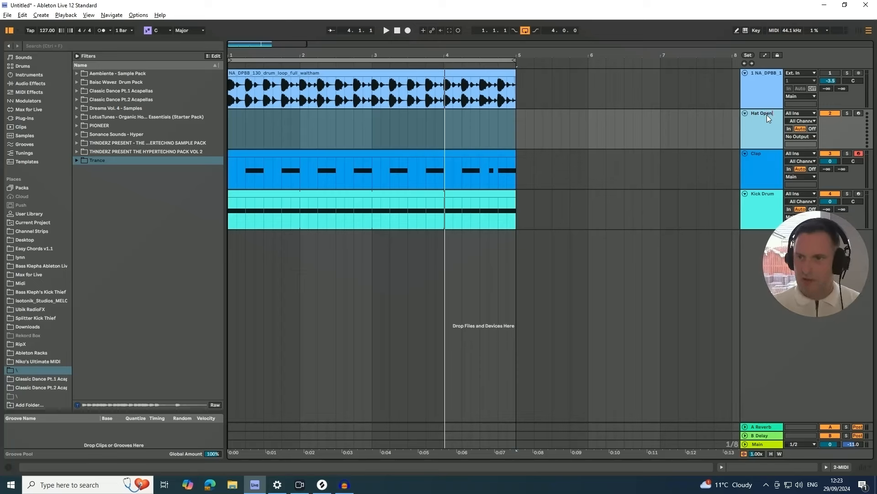
key(Return)
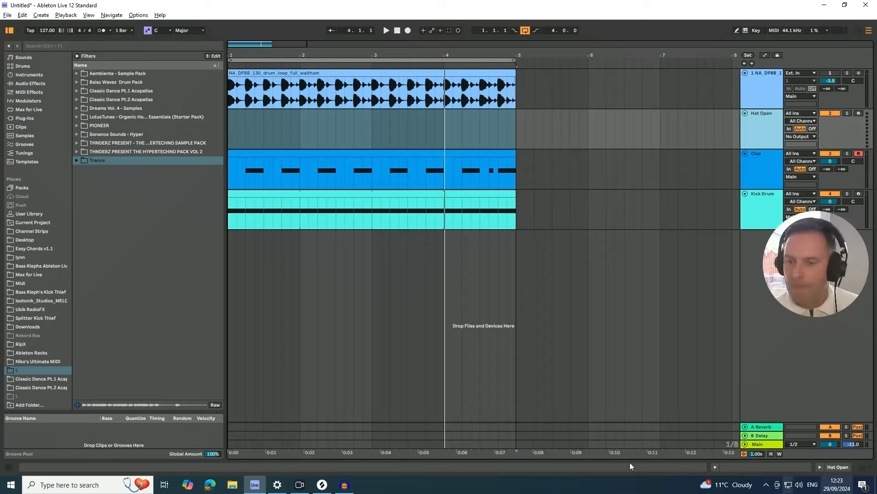
- Switch to Splice and replace the clap search term with "open hat", keeping the house and One-Shots filters
click(320, 486)
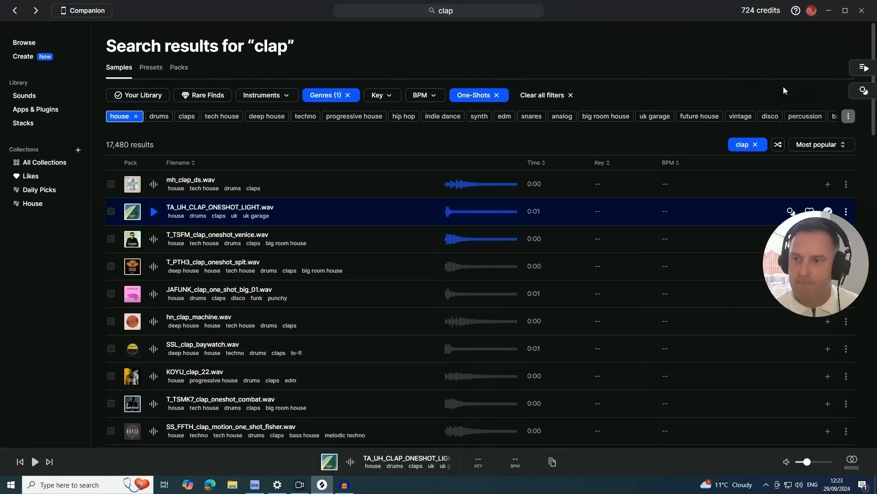
click(756, 144)
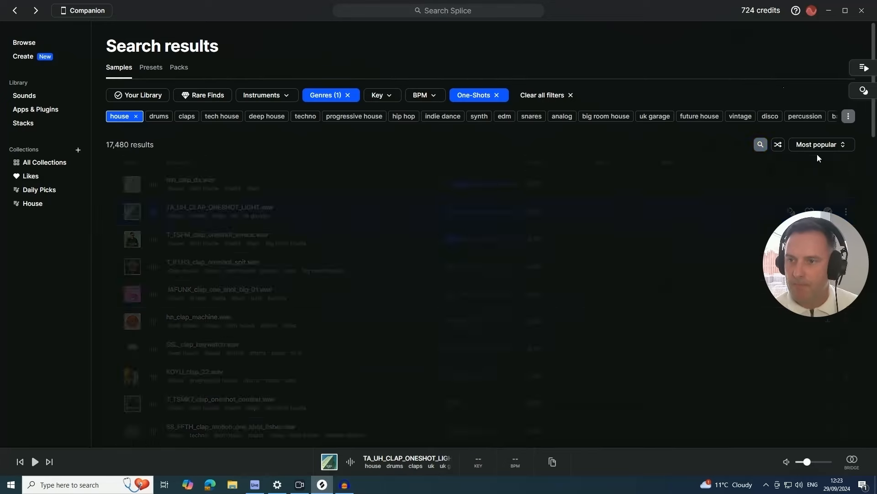
click(760, 145)
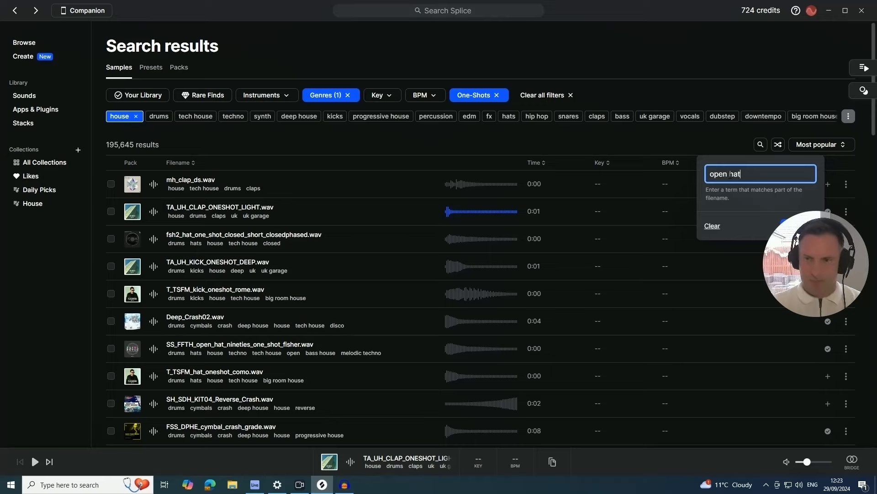
key(Return)
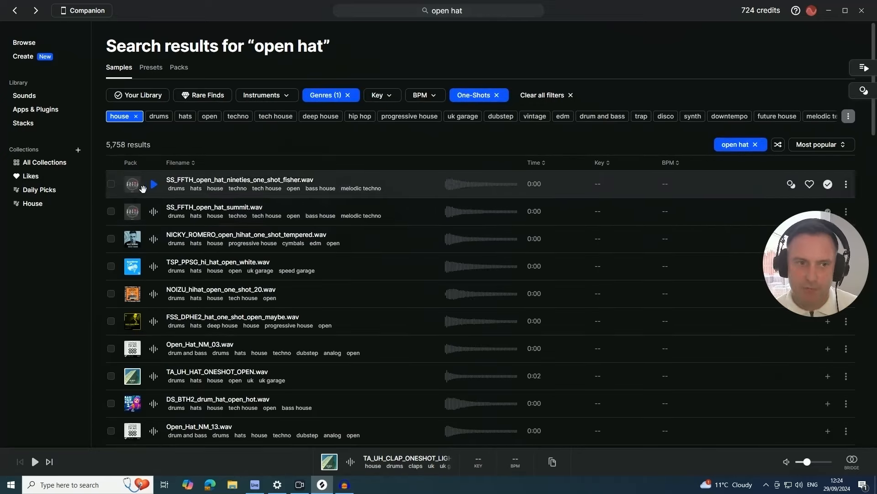
- Audition the first three open hat samples and return to SS_FFTH_open_hat_summit.wav
click(154, 185)
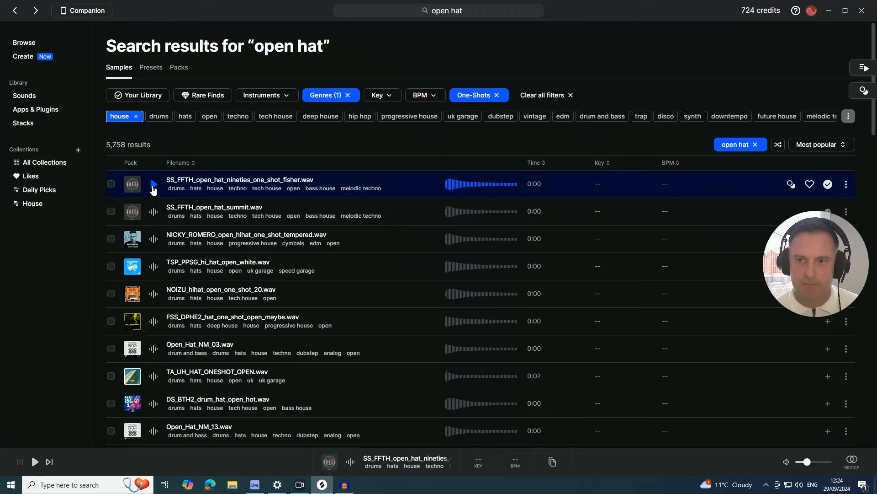
key(Down)
key(Down)
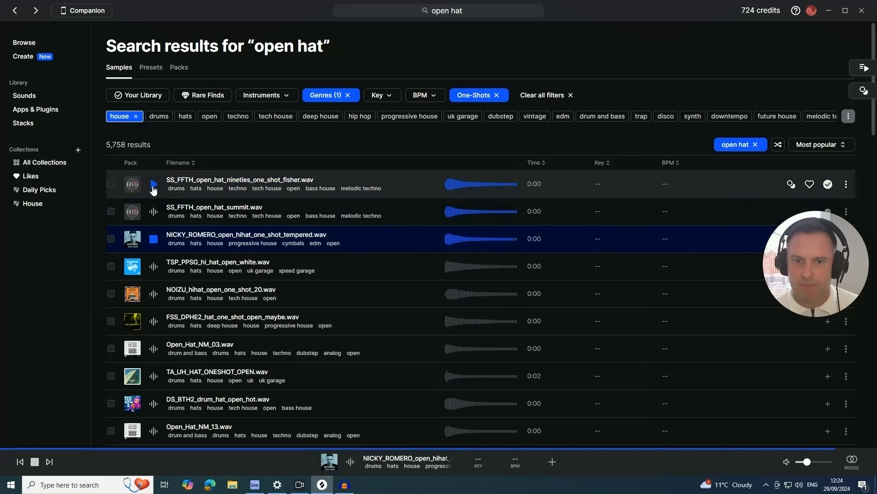
key(Up)
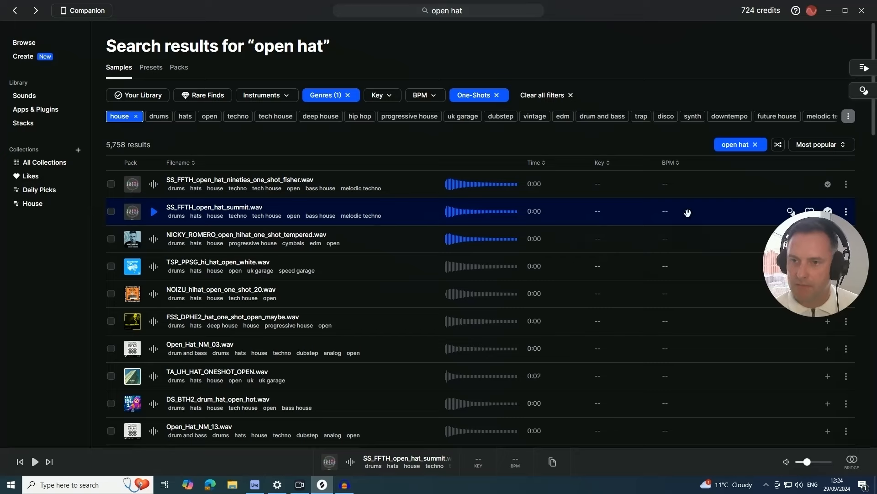
mouse_move(799, 232)
drag(800, 232, 805, 250)
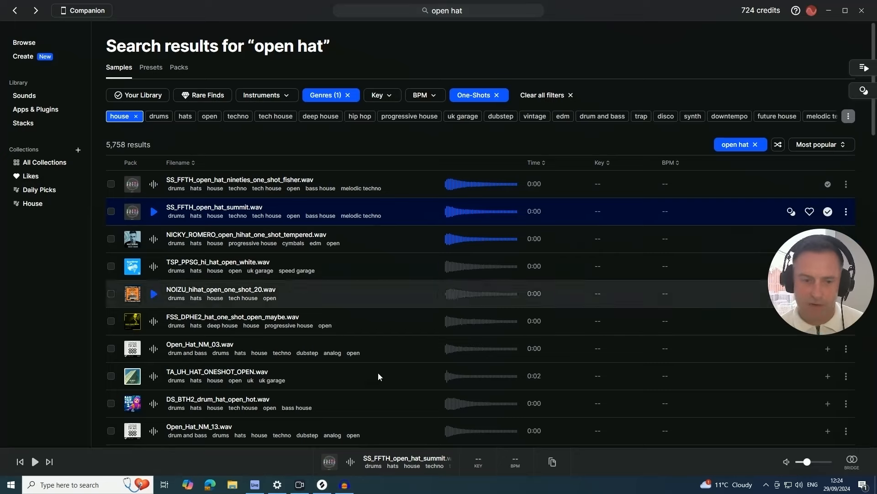
- Load SS_FFTH_open_hat_summit.wav from Splice as the instrument of the Hat Open track in Ableton Live
key(alt+Tab)
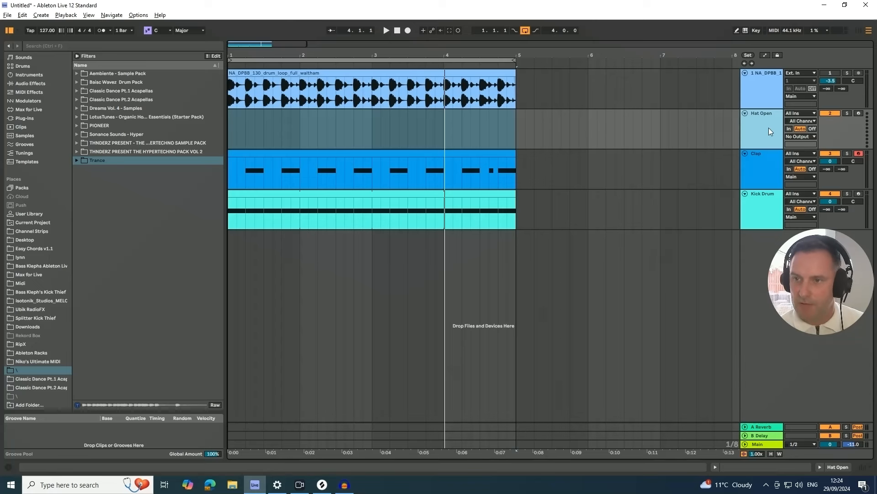
click(841, 468)
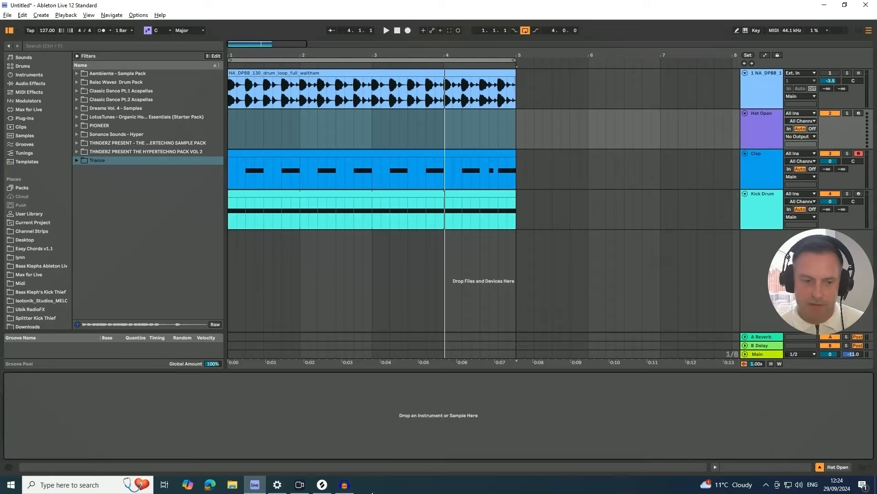
click(322, 484)
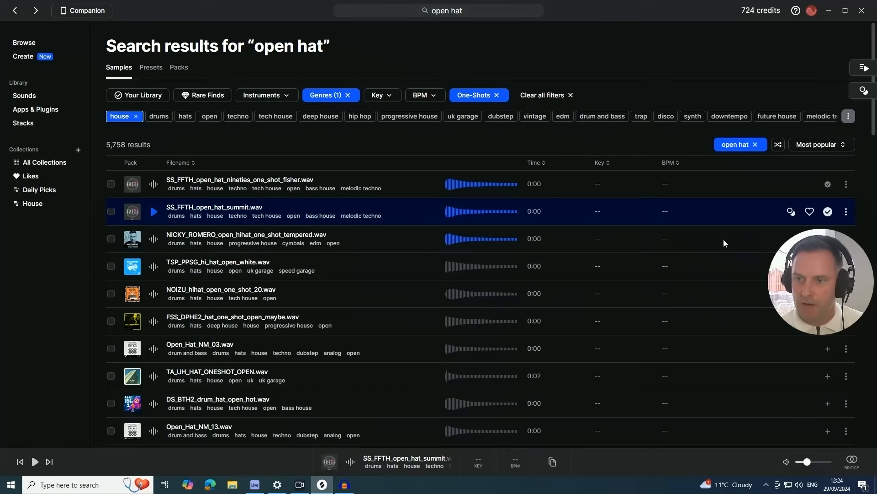
drag(692, 216, 339, 428)
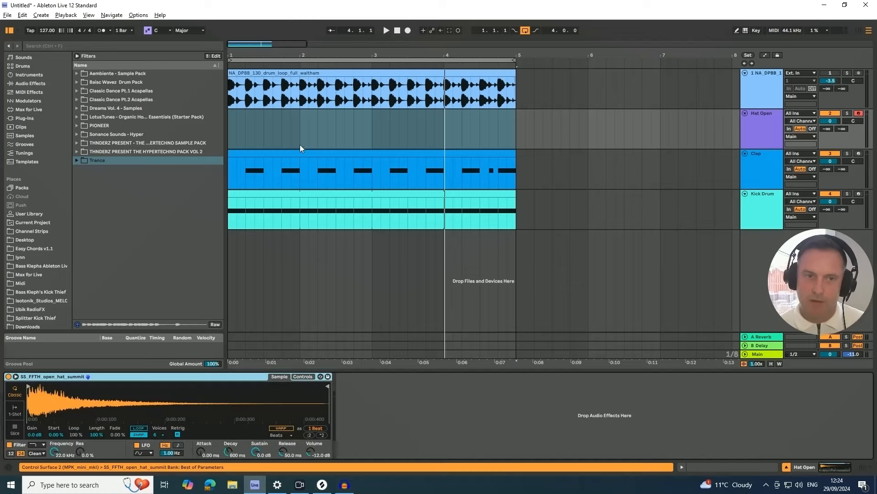
- Insert an empty one-bar MIDI clip in bar 1 of the Hat Open track
drag(300, 117, 239, 117)
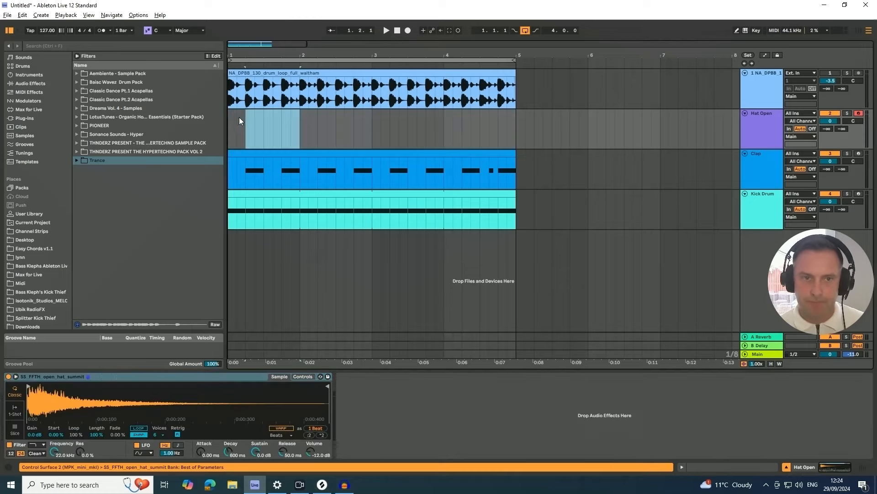
right_click(245, 119)
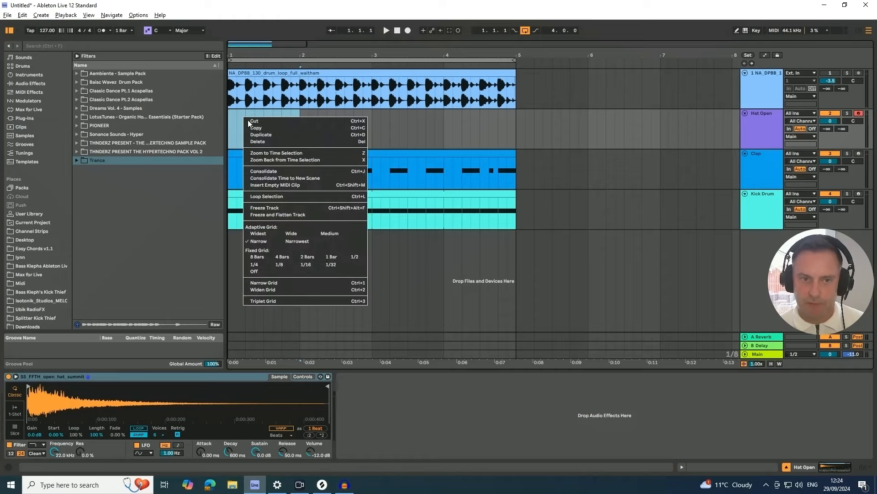
click(277, 185)
- Preview C3, then place an eighth-note C3 hit on the offbeat of beat 1 and repeat it on the other three beats
click(100, 397)
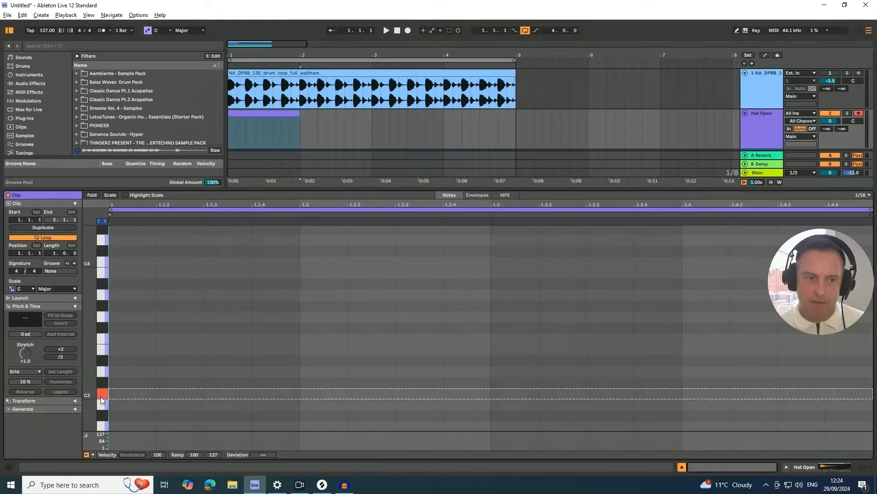
click(101, 396)
click(101, 397)
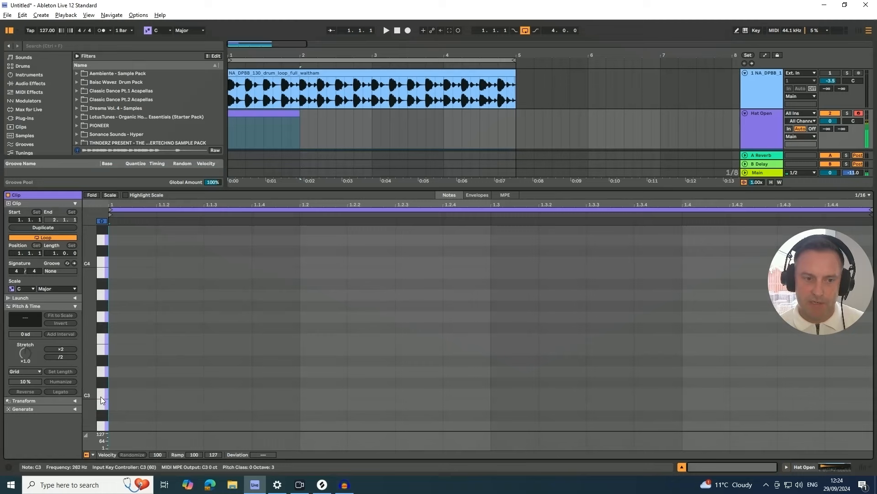
double_click(213, 393)
drag(251, 393, 109, 366)
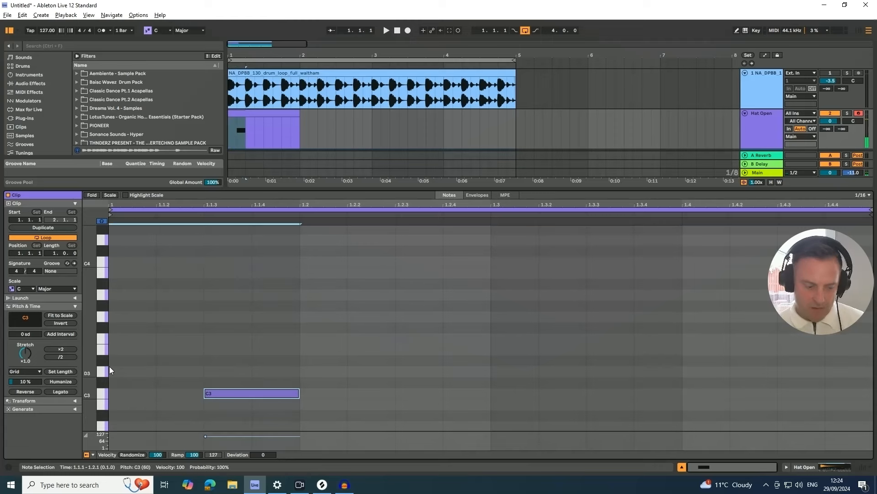
key(ctrl+d)
key(ctrl+d)
key(ctrl+d)
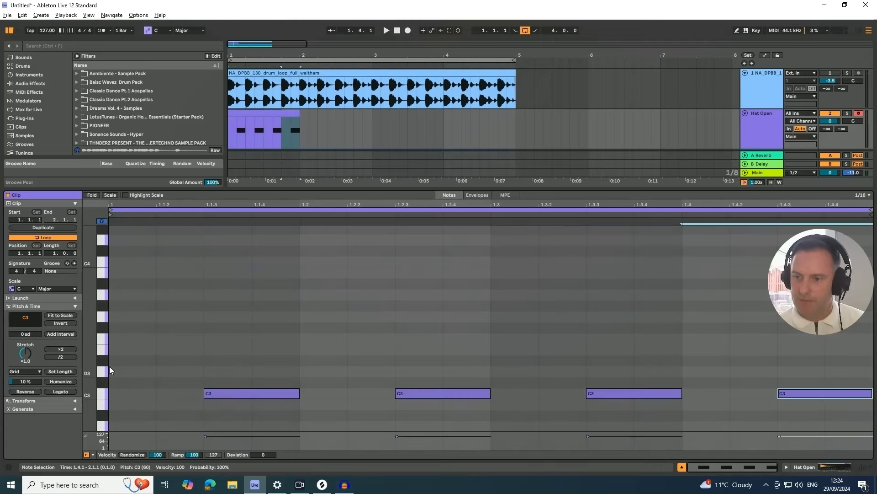
- Extend the looped Hat Open clip to four bars, ending at 5.1.1, and hide the clip editor
click(250, 113)
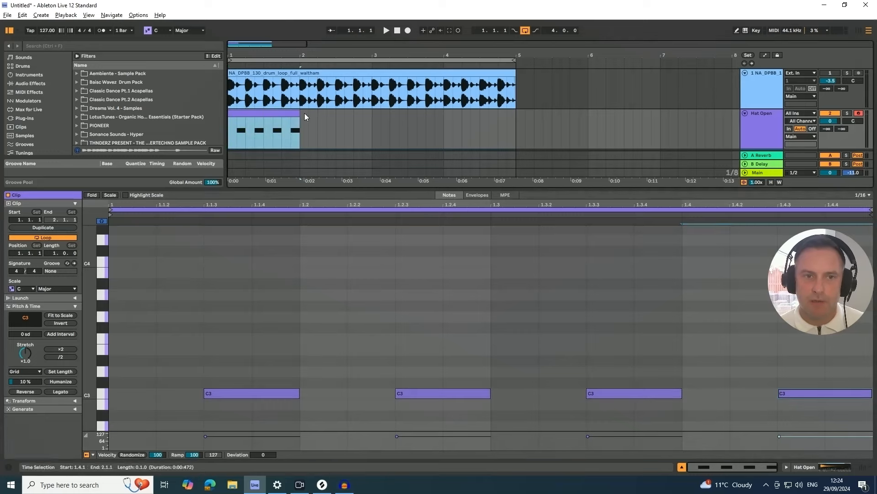
drag(297, 113, 507, 133)
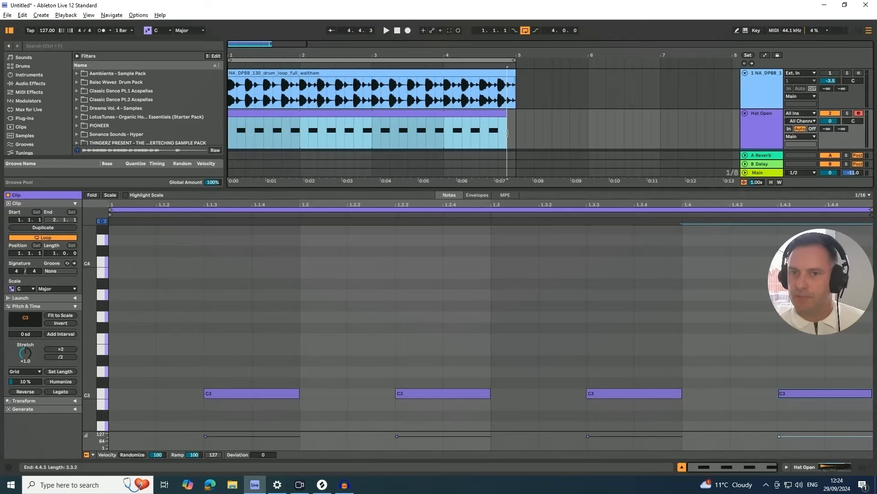
click(681, 467)
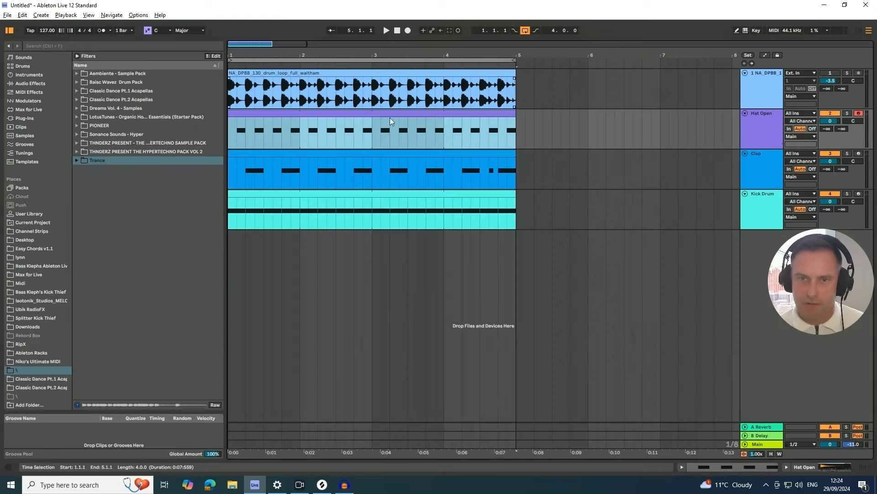
- Play the groove, lower the Hat Open track volume to -1.5 dB and open its sampler controls
click(763, 124)
key(space)
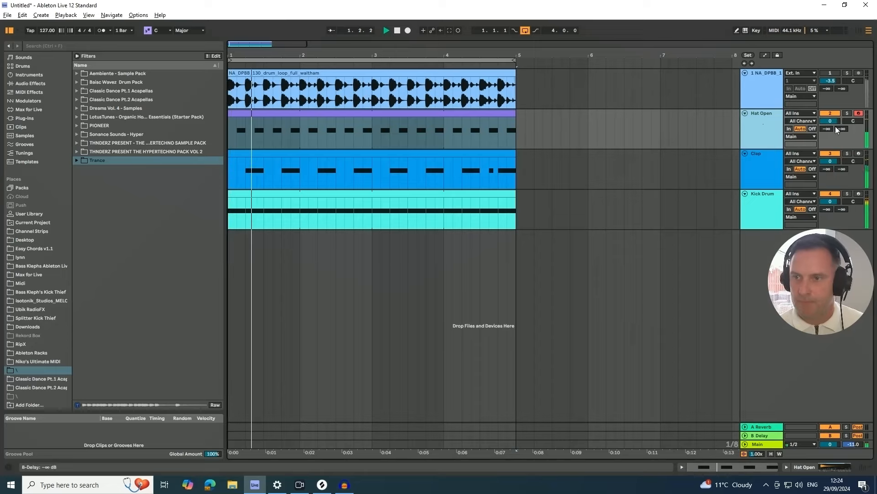
drag(831, 123, 821, 127)
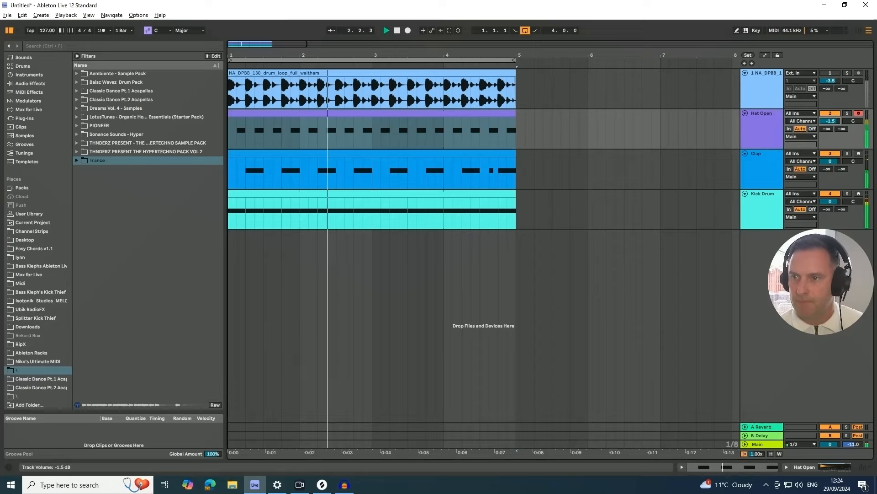
click(758, 128)
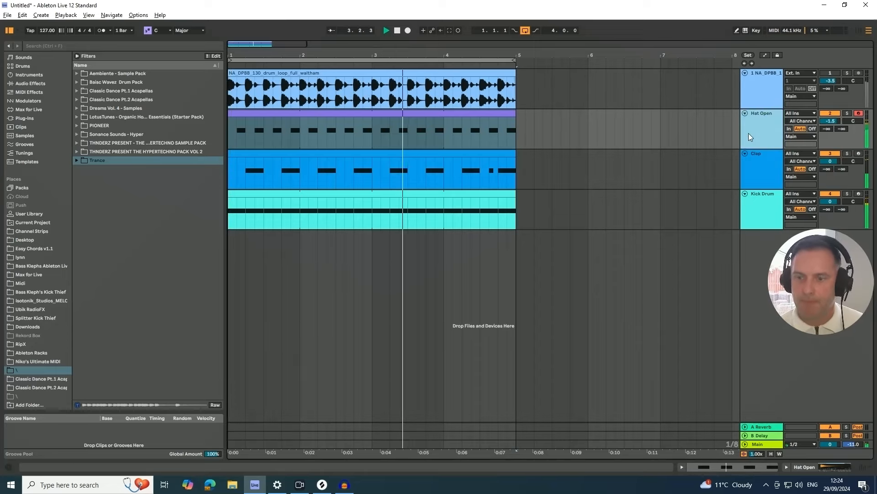
click(824, 467)
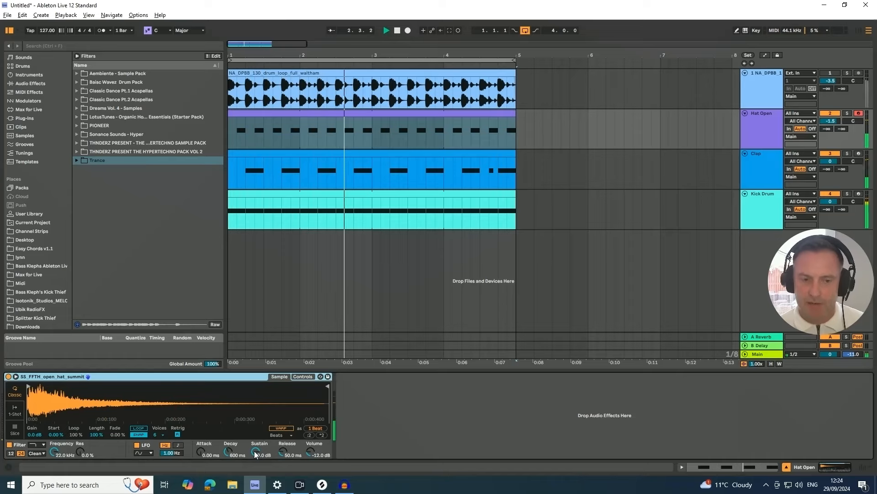
mouse_move(256, 452)
mouse_down()
mouse_move(255, 460)
mouse_move(255, 452)
mouse_up()
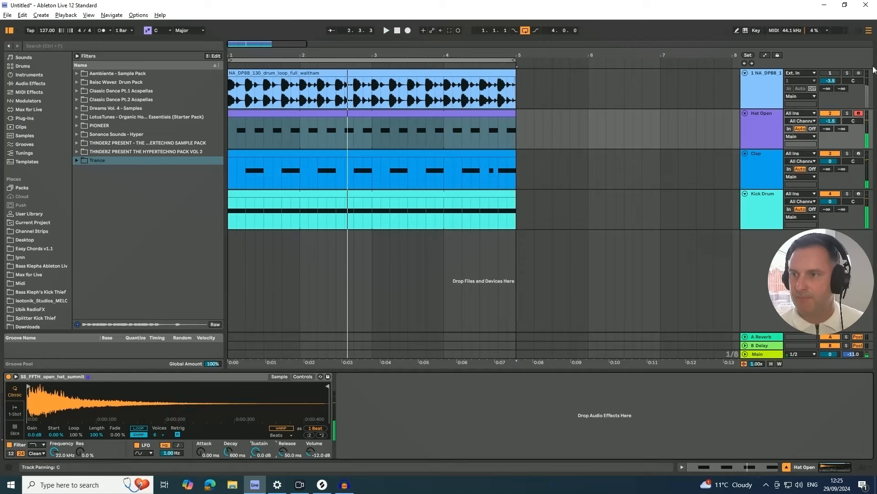
- Solo the reference drum loop track and play it to listen for its remaining percussion
click(848, 73)
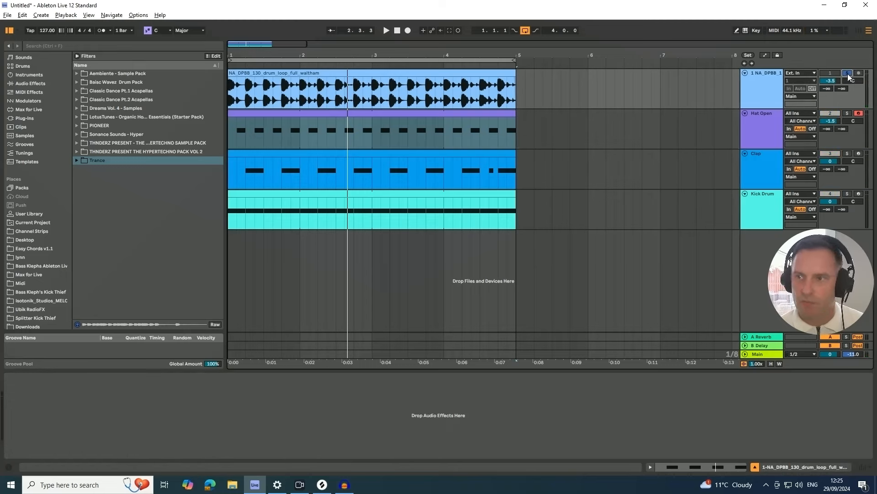
key(space)
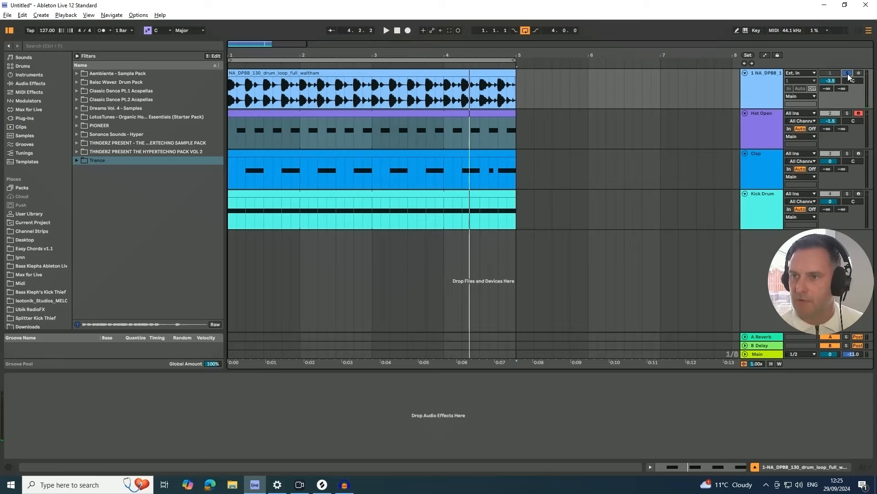
- Switch to Splice and replace the open hat search term with "bongo", keeping the house and One-Shots filters
click(323, 485)
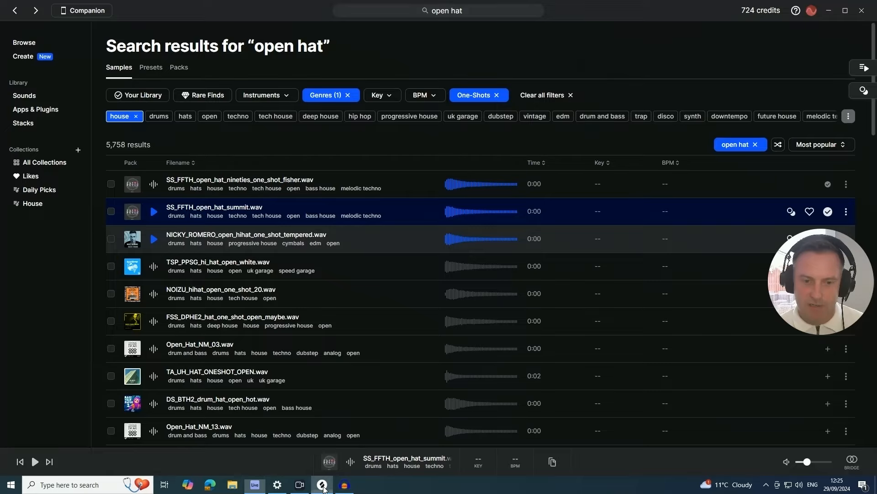
click(760, 151)
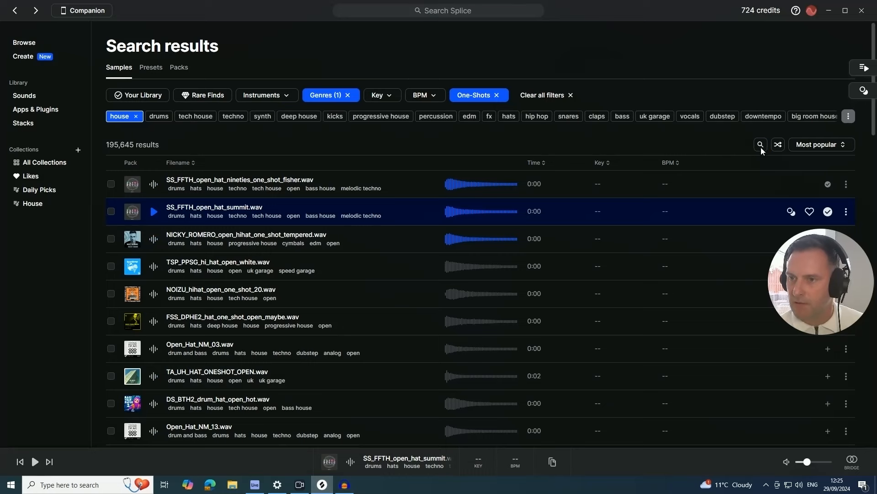
click(760, 145)
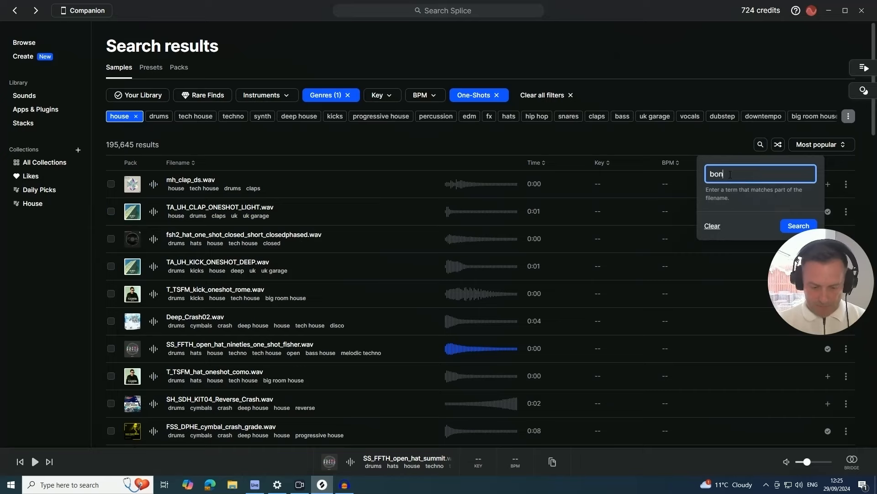
key(Return)
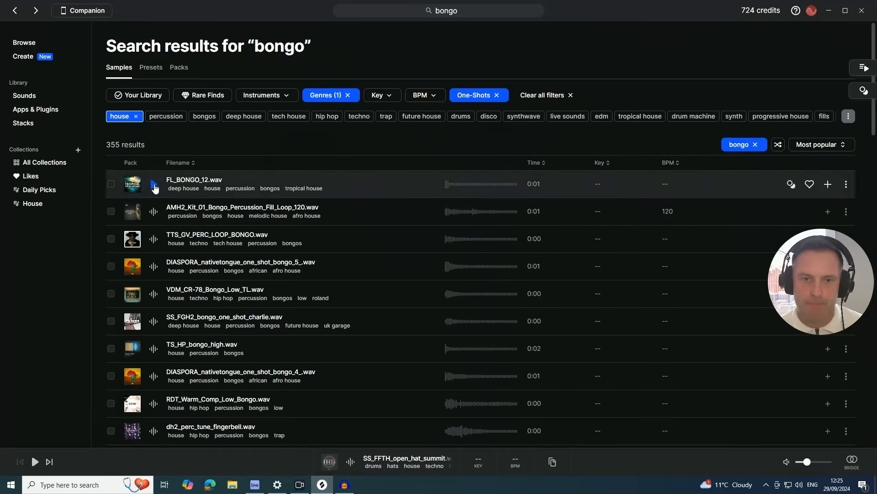
- Audition the bongo samples in order from FL_BONGO_12.wav through NA_DPHNG_percussion_one_shot_bongo_brady.wav
click(154, 185)
key(Down)
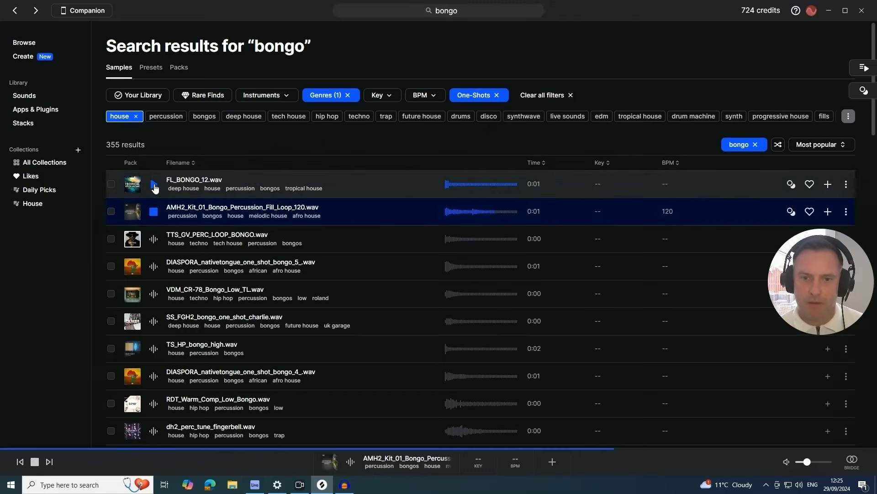
key(Down)
key(Down)
key(Down)
key(Down)
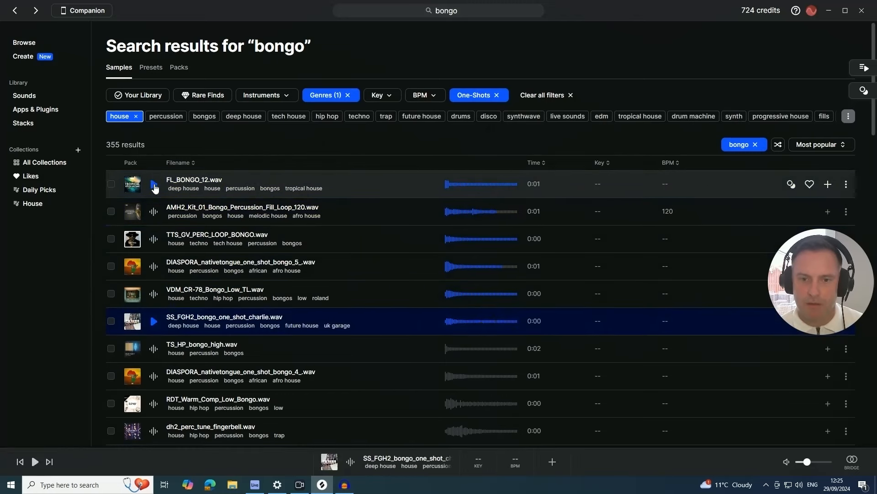
key(Down)
key(Down)
key(Down)
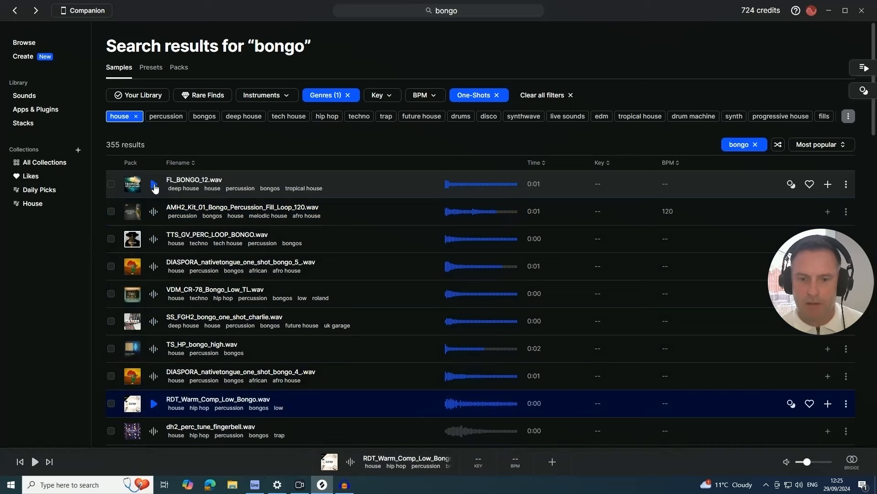
scroll(154, 188, down, 5)
key(Down)
key(Down)
key(Down)
key(Down)
key(Down)
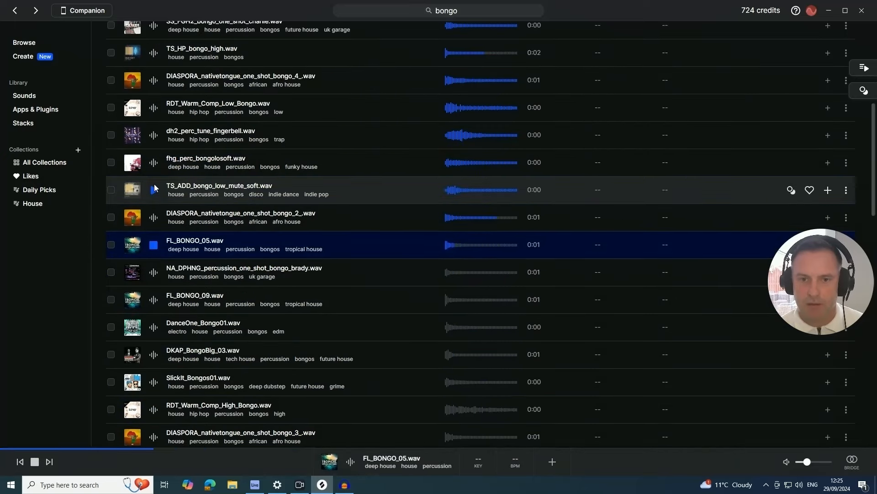
key(Down)
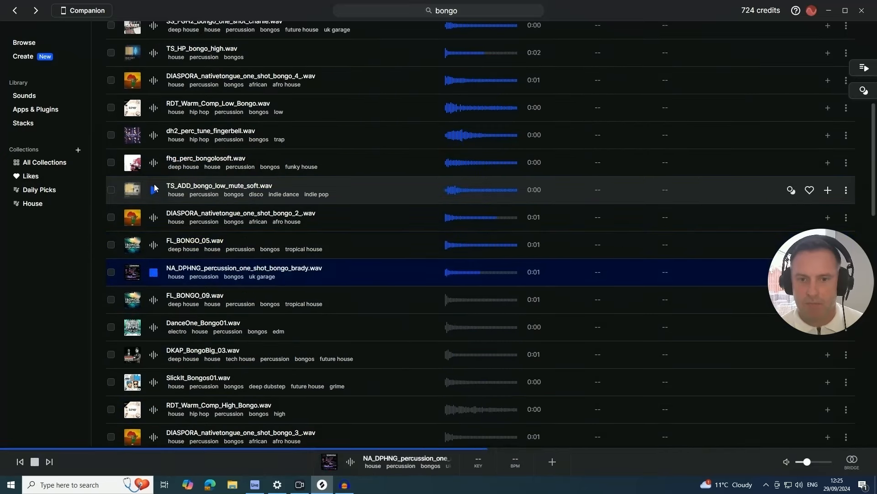
- Return to FL_BONGO_05.wav and add it to the sample library
key(Up)
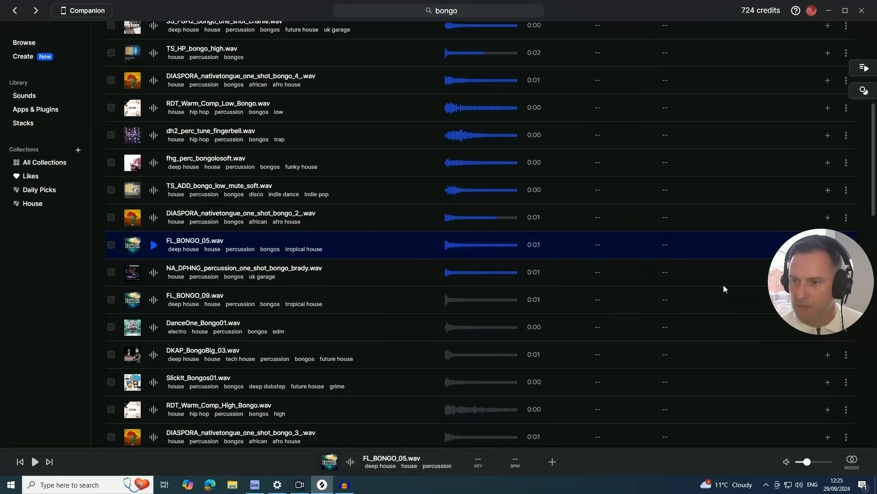
drag(809, 281, 804, 336)
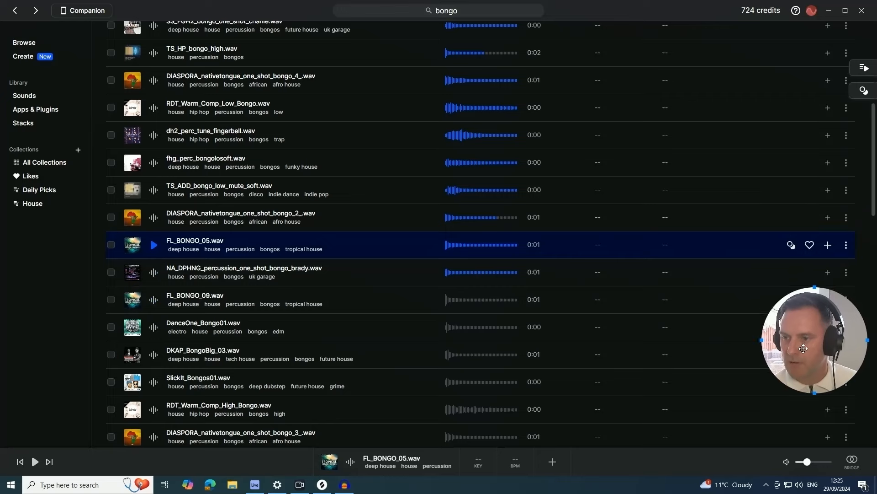
click(828, 245)
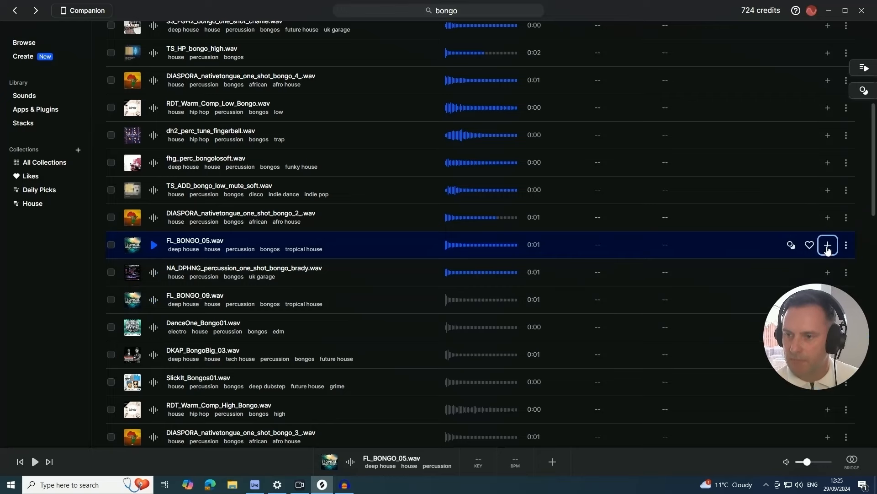
- Switch to Ableton Live and insert a new MIDI track below the Kick Drum track
click(263, 483)
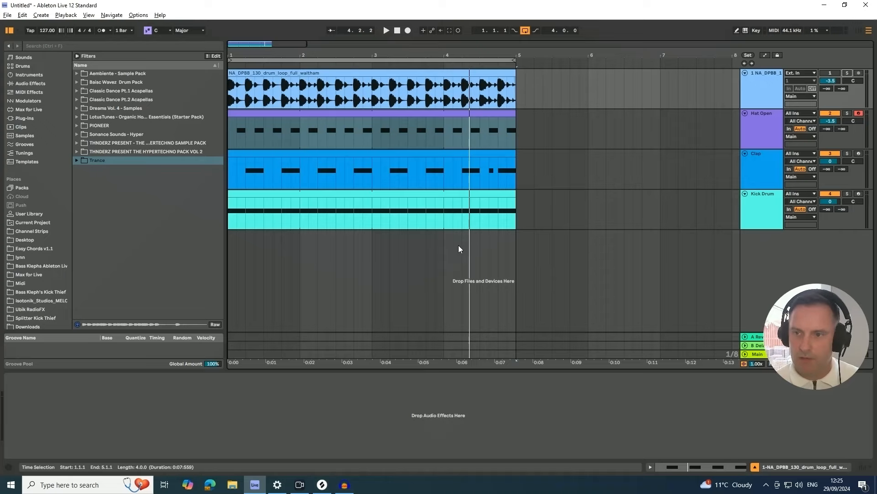
right_click(750, 239)
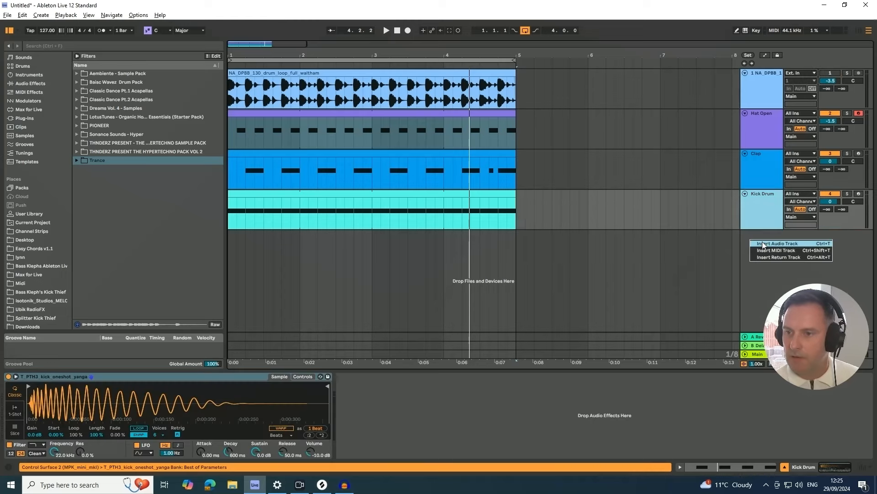
click(765, 251)
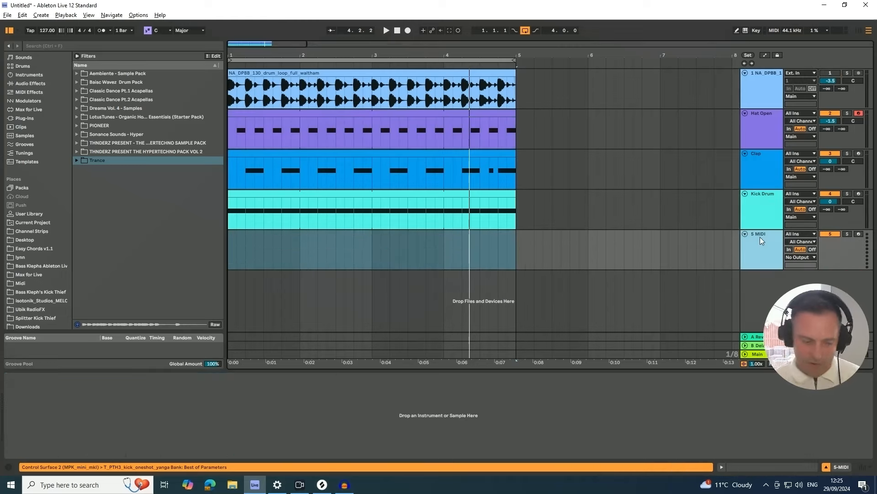
- Name the new MIDI track Bongo and load FL_BONGO_05.wav from Splice onto it as its instrument
text(Bongo)
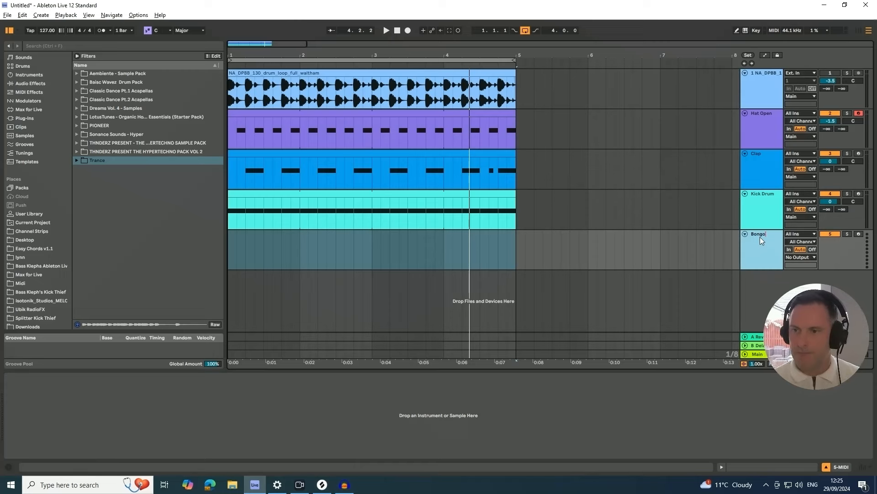
key(Return)
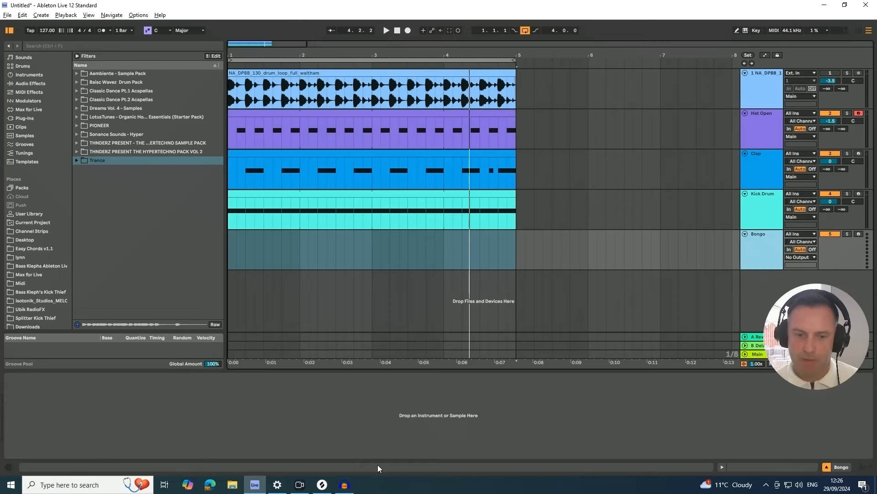
click(328, 487)
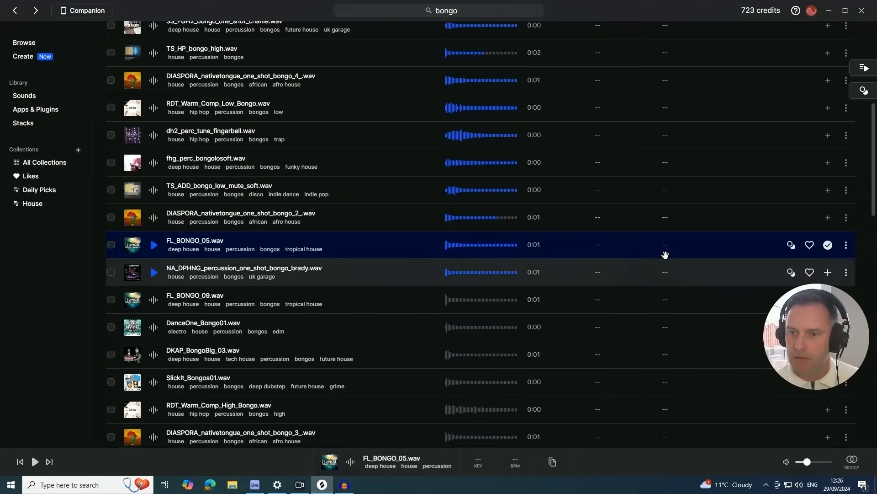
drag(640, 260, 400, 413)
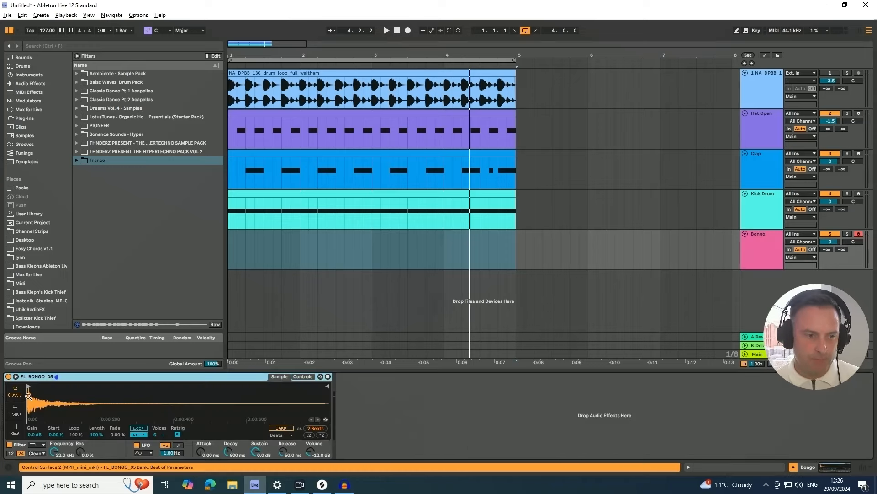
mouse_move(29, 396)
mouse_down()
mouse_move(28, 423)
mouse_move(28, 400)
mouse_up()
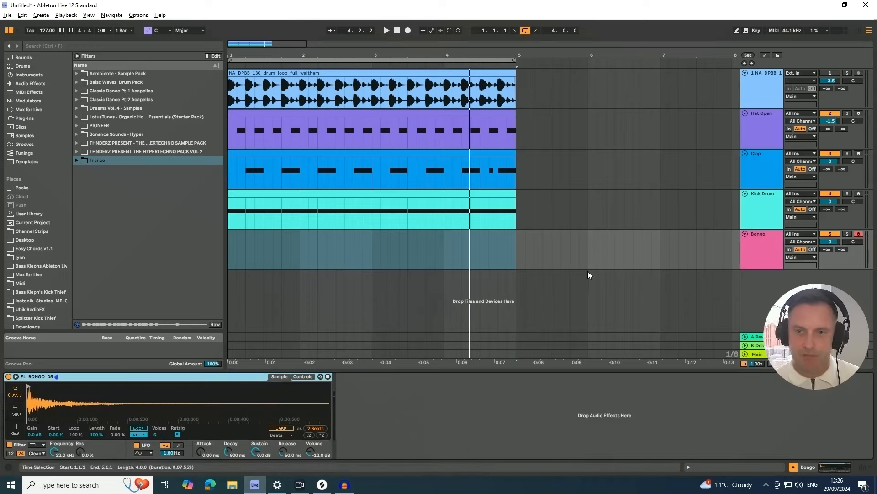
- Move the Bongo track above Hat Open and insert an empty MIDI clip on it spanning bars 1 to 4
drag(761, 242, 761, 119)
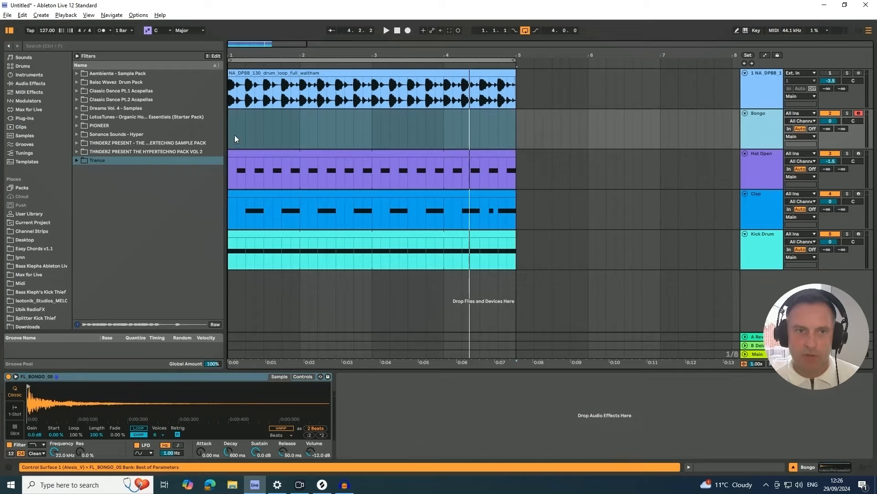
drag(250, 55, 254, 56)
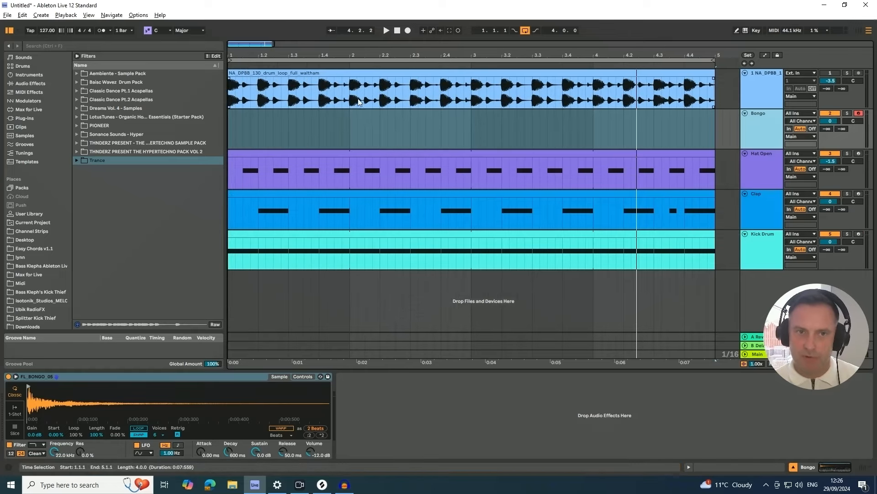
drag(229, 120, 723, 119)
right_click(613, 114)
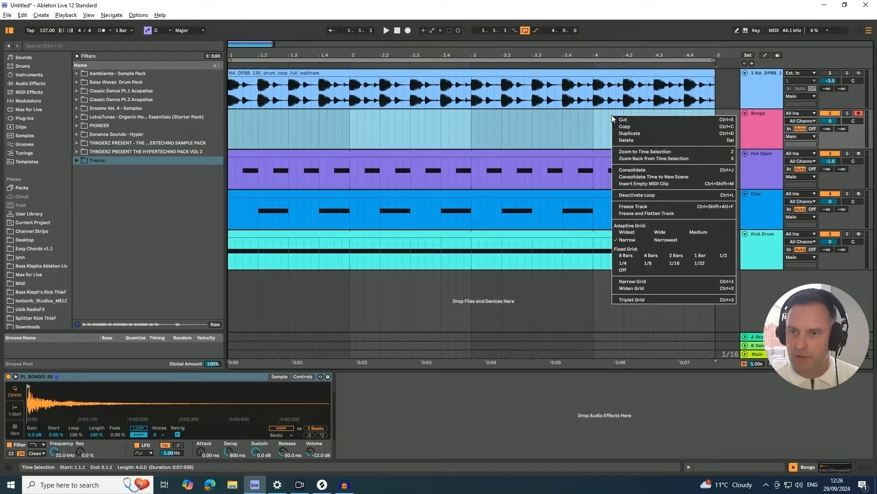
click(645, 184)
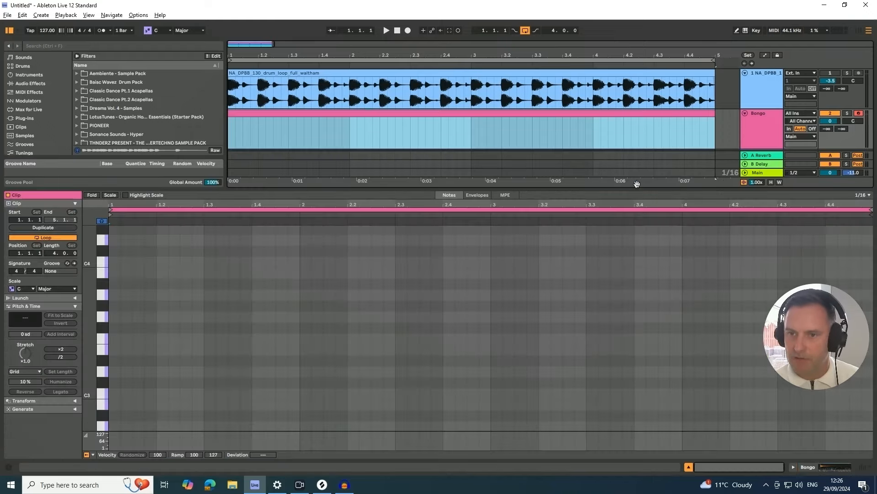
- Add a C3 note at 1.1.1 in the Bongo clip and lengthen it to two sixteenths, ending at 1.1.3
click(100, 395)
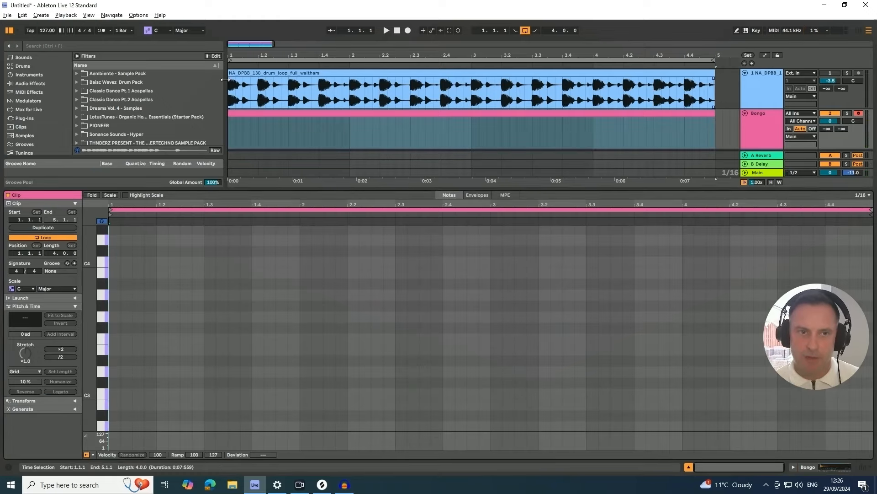
click(254, 85)
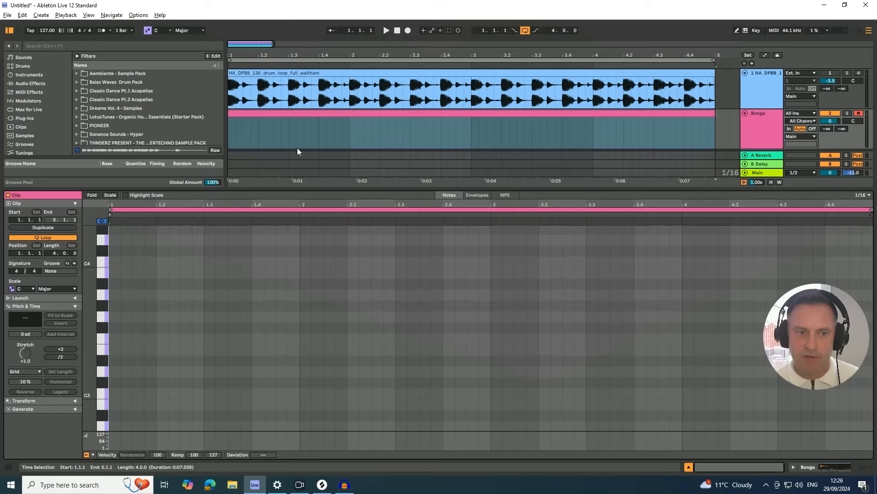
double_click(114, 395)
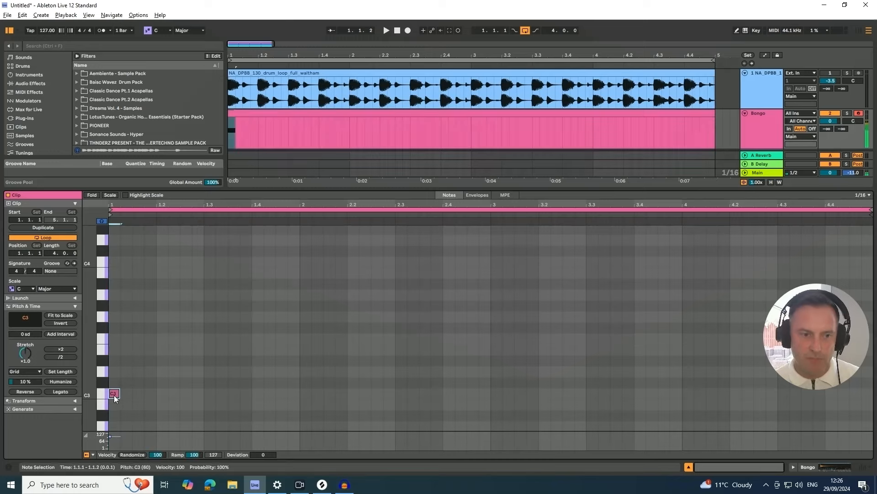
drag(125, 394, 134, 393)
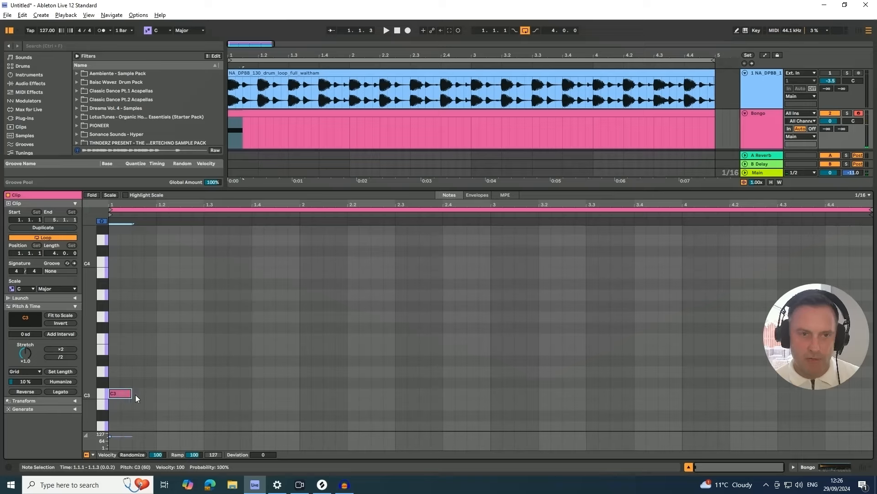
- Play the groove with the bongo note, solo the reference drum loop track and listen to its first beats
key(space)
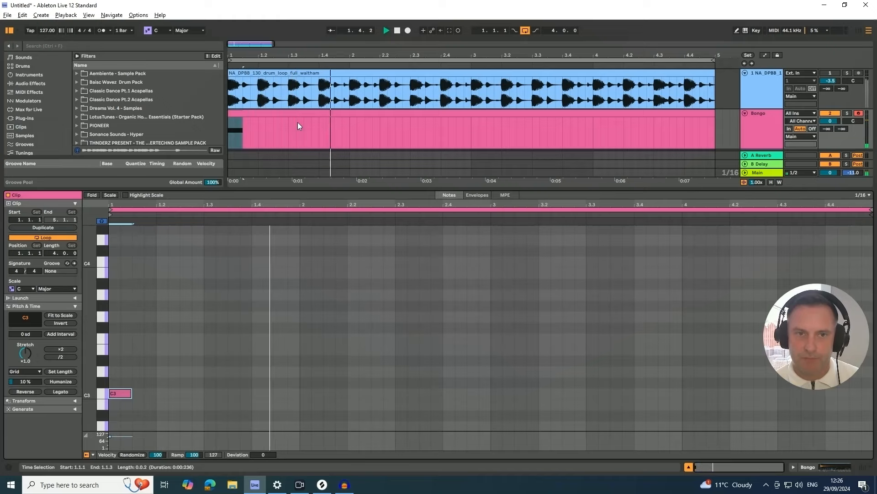
key(space)
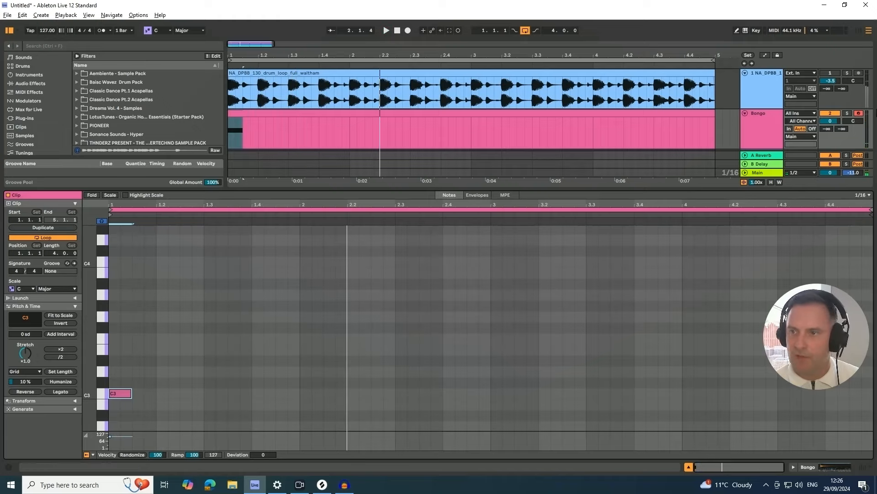
click(846, 73)
key(space)
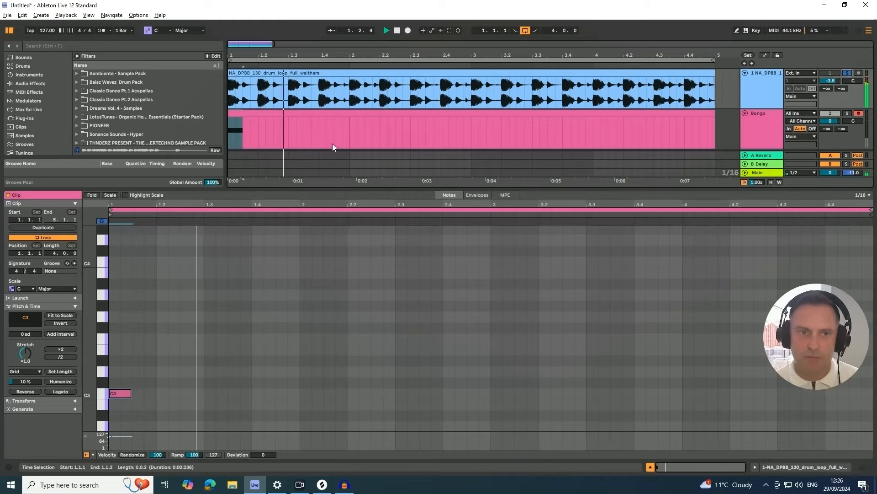
key(space)
key(space)
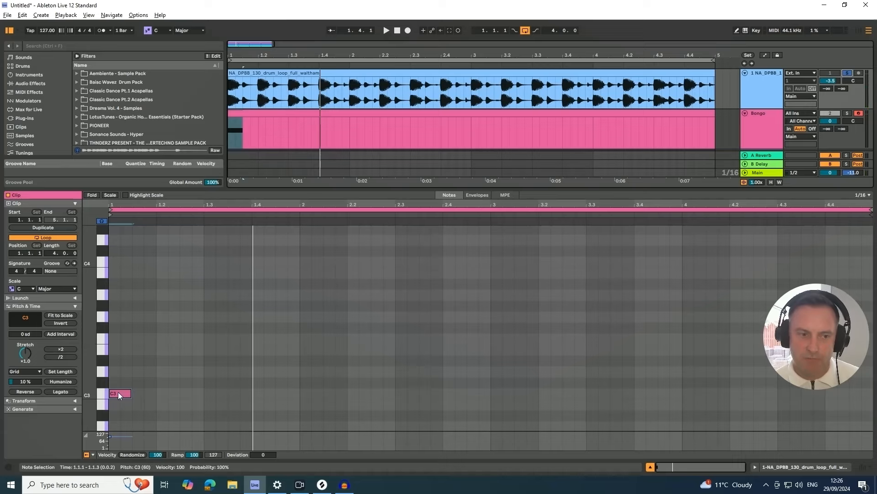
- Move the C3 bongo note in sixteenth steps from the clip's start to 1.3.1
key(Right)
key(Right)
key(Right)
key(Right)
key(Right)
key(Right)
key(Right)
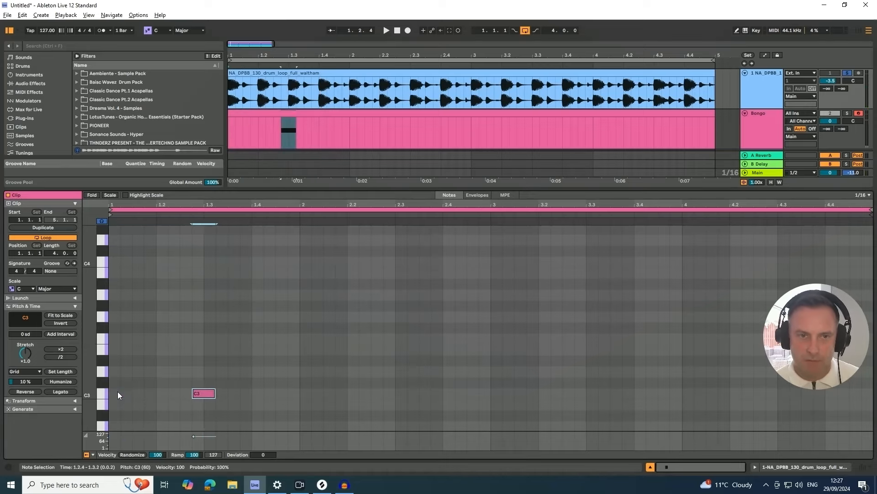
key(Right)
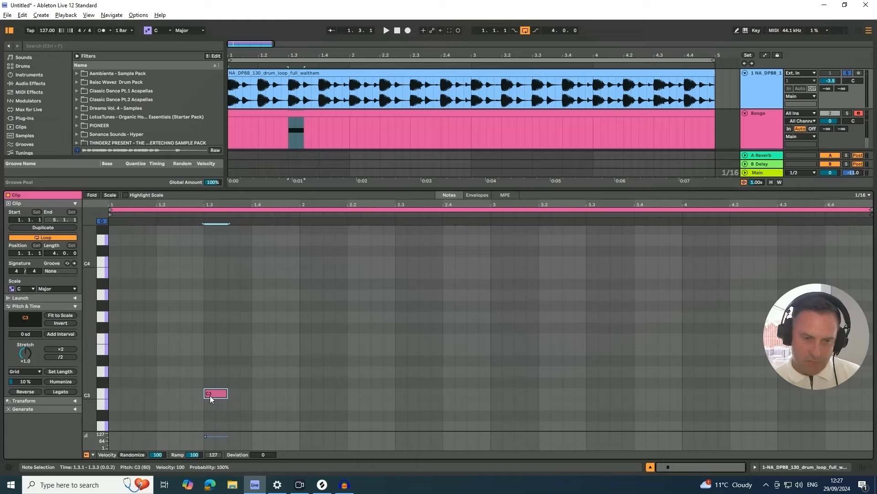
- Duplicate the C3 bongo note to 1.3.3, then duplicate it again and shift that copy to 1.4.4
key(ctrl+d)
key(space)
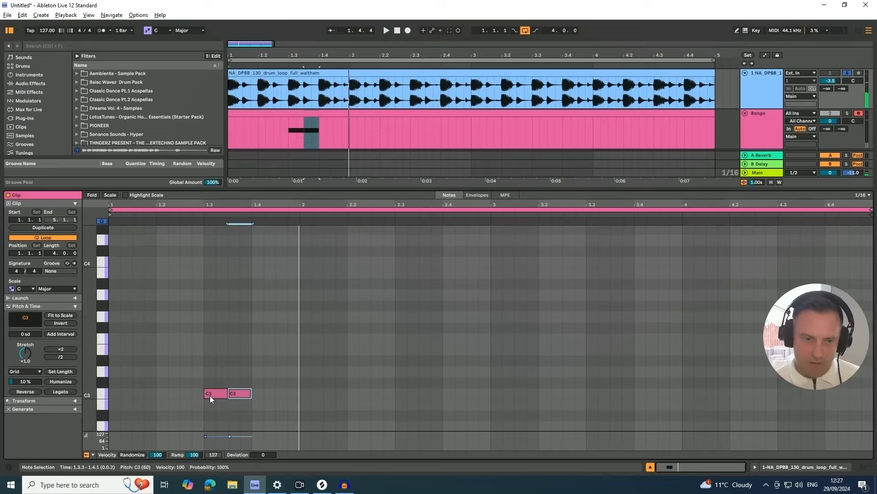
key(ctrl+d)
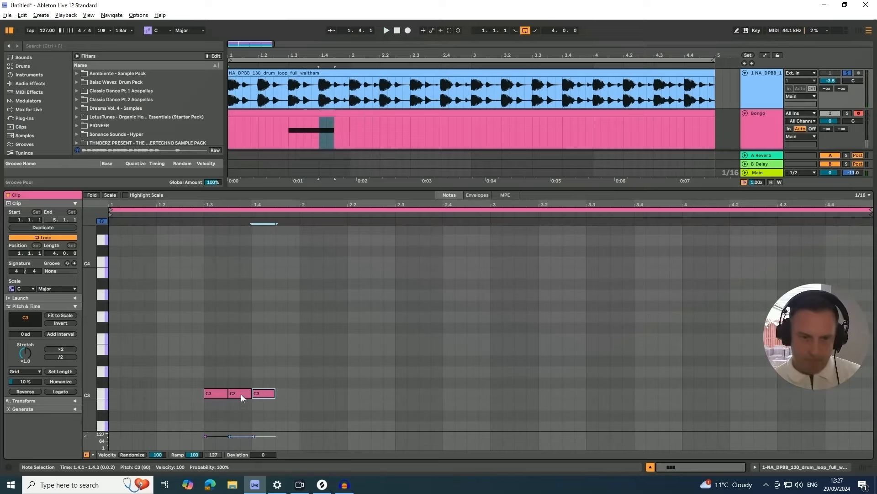
key(Right)
key(Right)
key(Right)
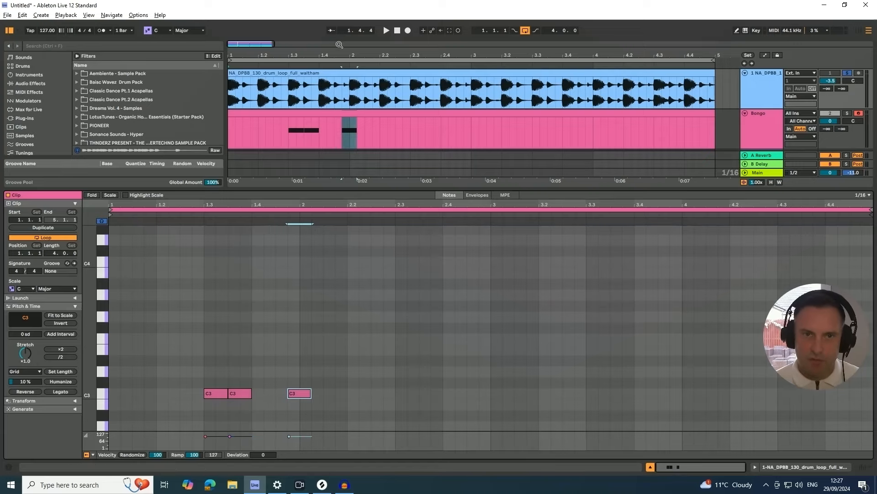
- Play the soloed reference loop and duplicate the three-note bongo phrase, selected from 1.1.1 to 2.1.2, twice along the clip
drag(346, 53, 344, 63)
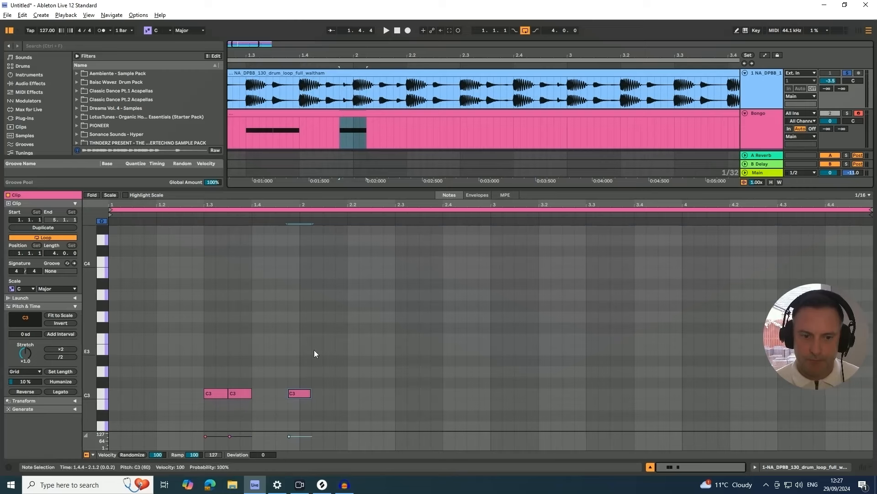
click(283, 208)
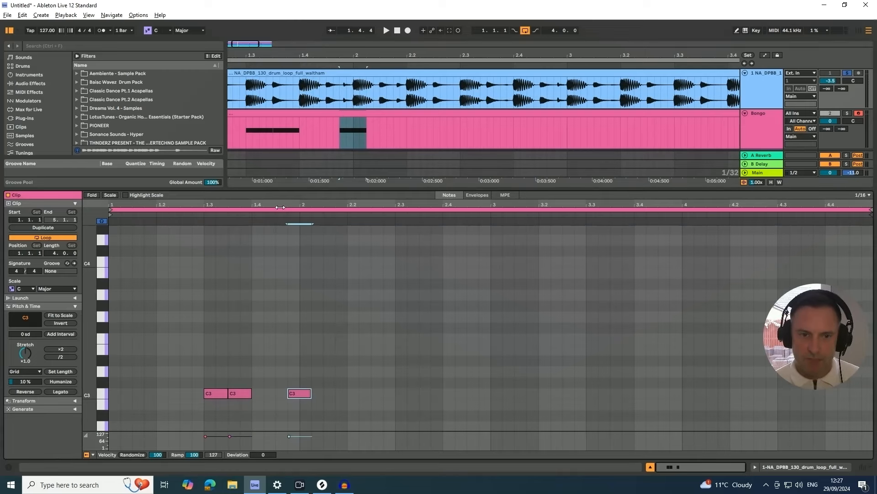
key(space)
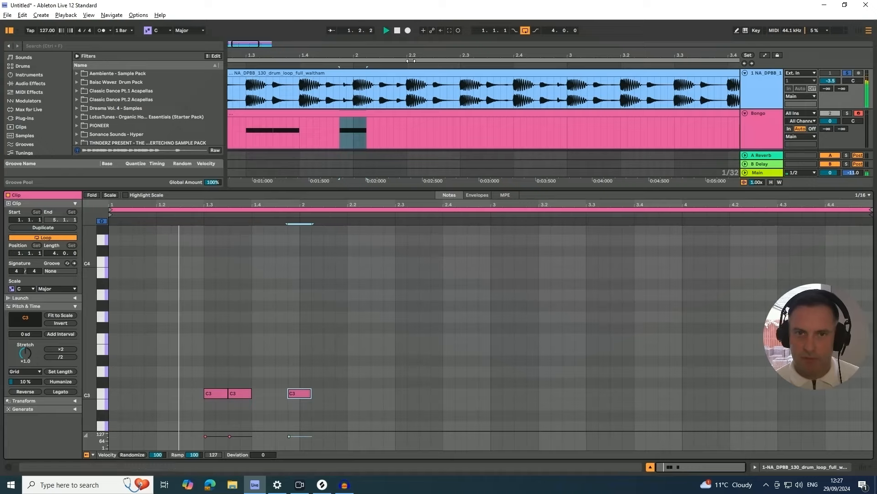
drag(433, 55, 432, 32)
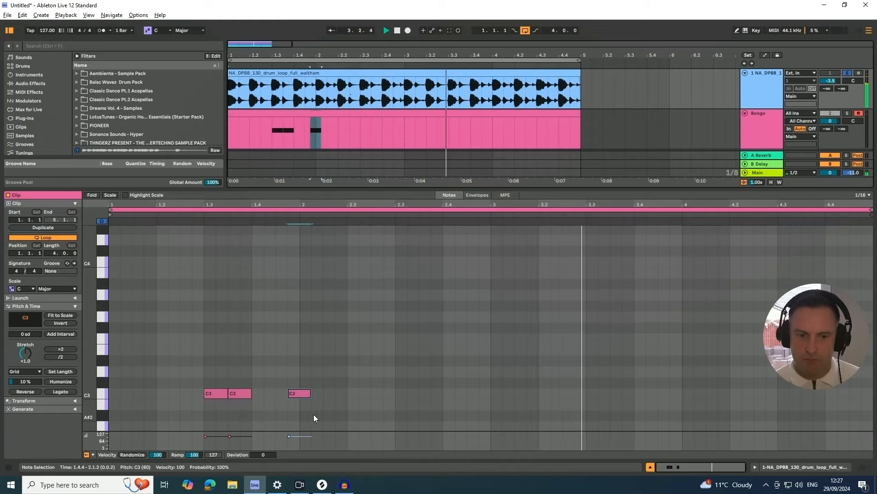
drag(298, 415, 109, 377)
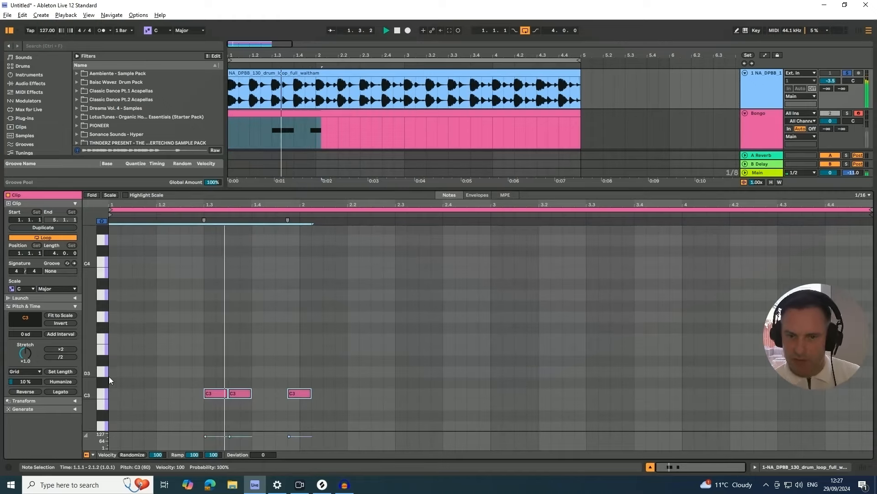
key(ctrl+d)
key(ctrl+d)
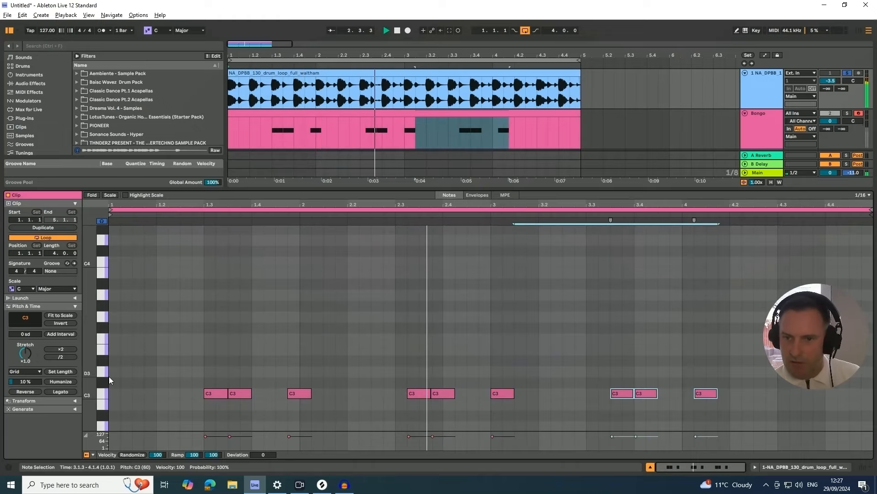
- Duplicate the last bongo note in bar 4 and shift the copy to 4.2.4, checking against the reference loop
drag(819, 313, 823, 241)
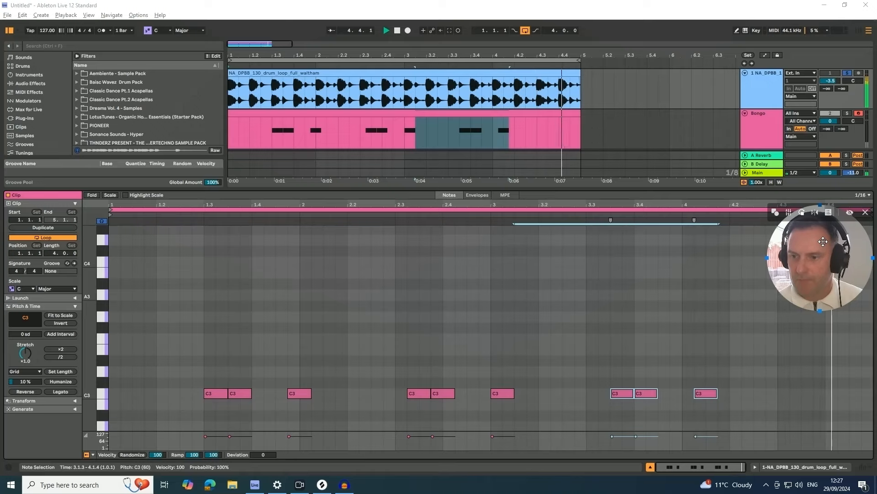
drag(776, 205, 687, 225)
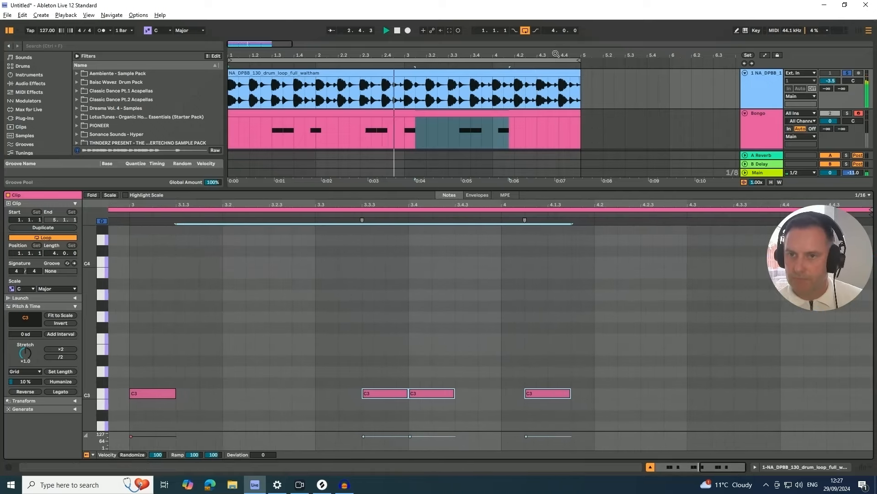
drag(556, 54, 587, 93)
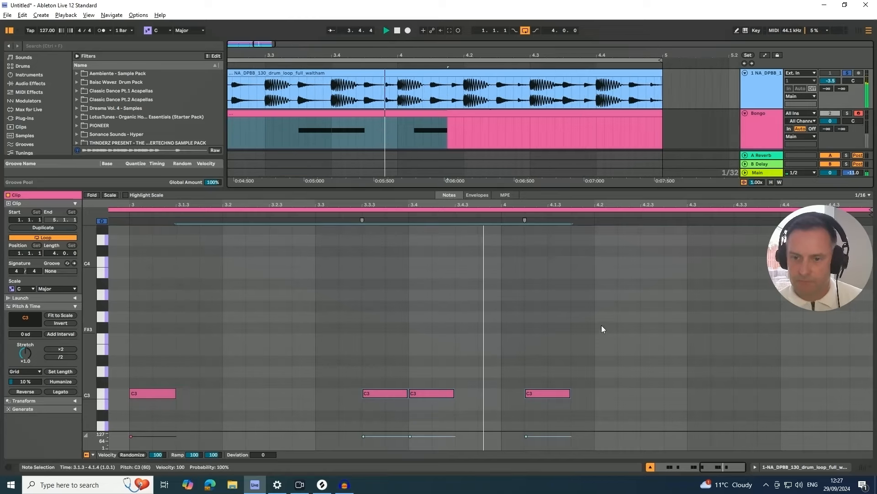
key(space)
click(559, 391)
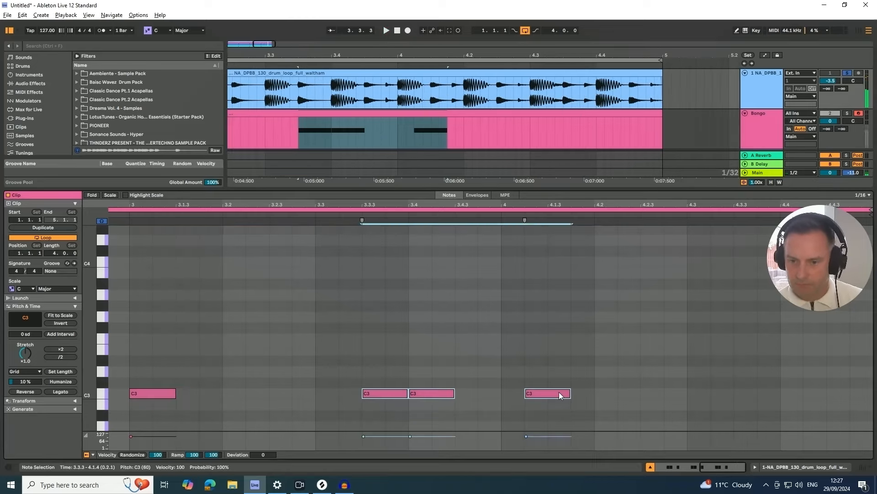
key(ctrl+d)
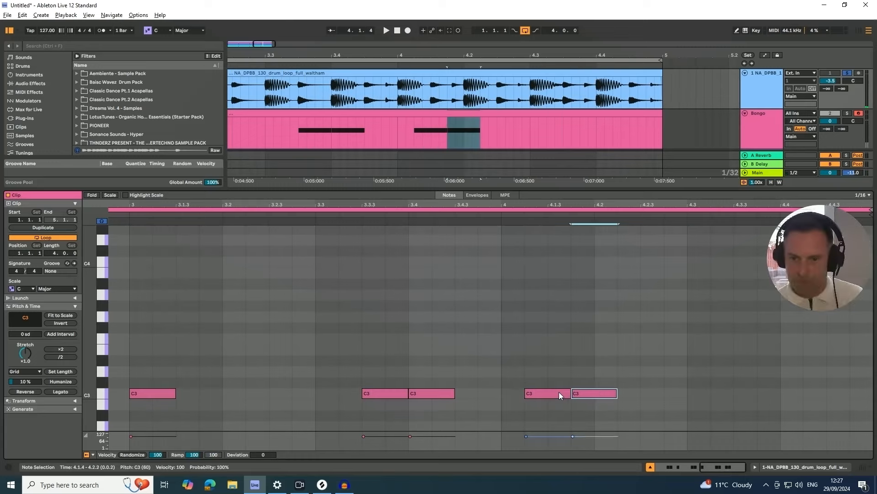
key(Right)
key(Right)
key(Right)
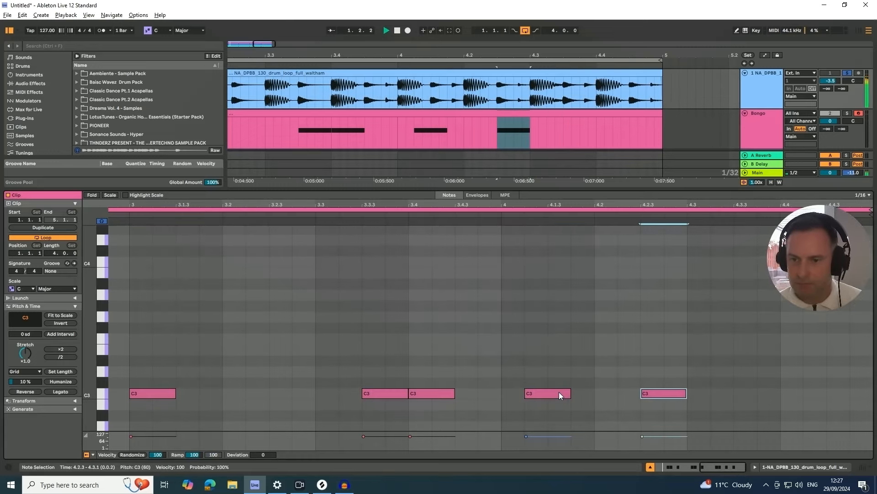
key(Right)
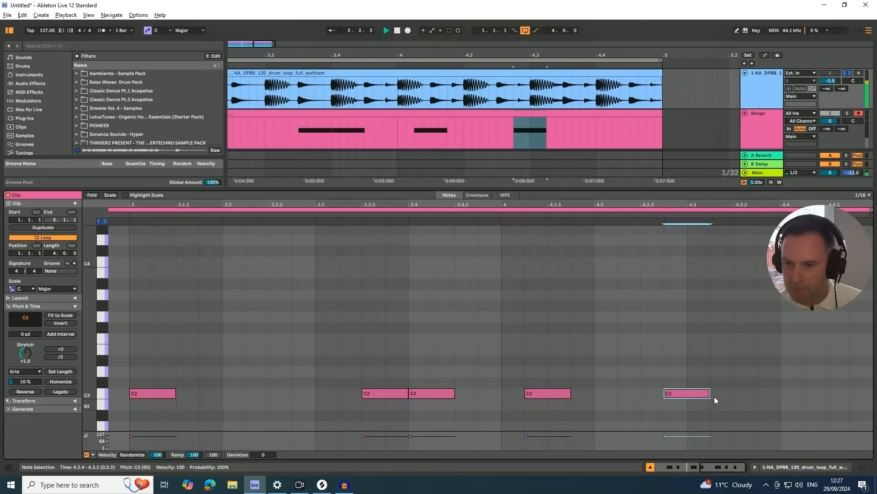
- Shorten the bongo note at 4.2.4 to one sixteenth and duplicate it, shifting the copy to 4.3.3
drag(711, 394, 687, 394)
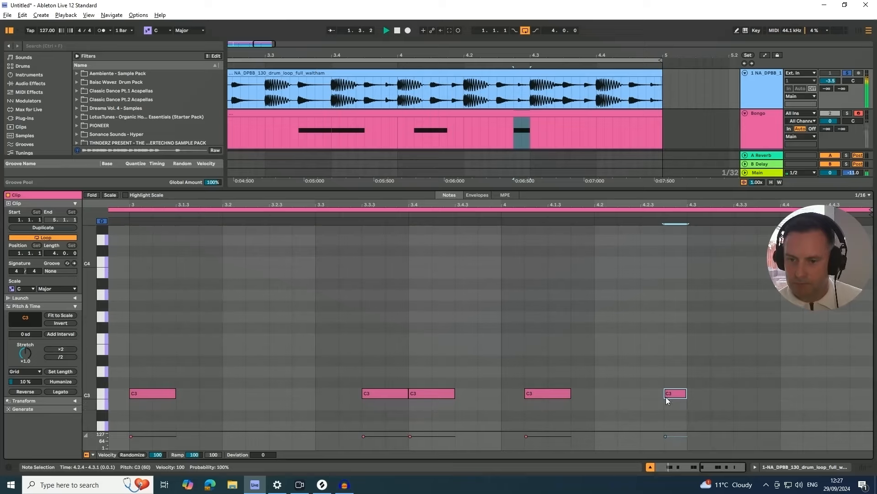
key(ctrl+d)
key(Right)
key(Right)
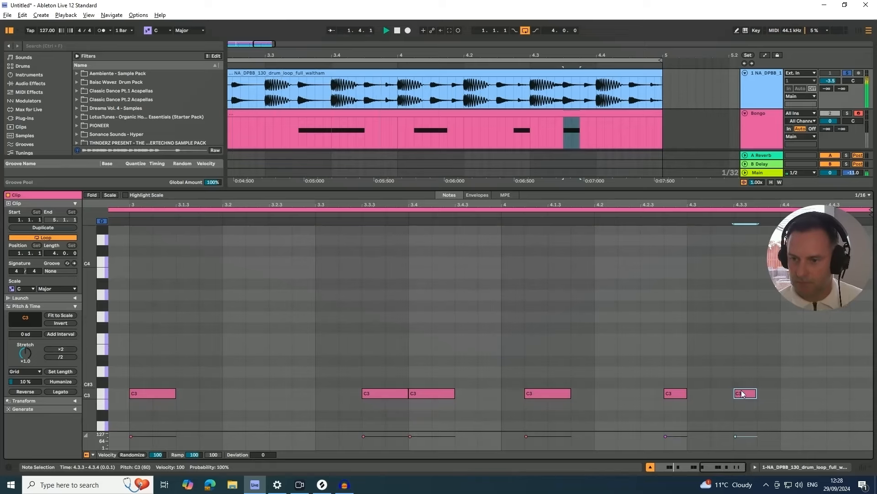
- Duplicate the 4.3.3 bongo note, shift the copy to 4.4.3 and lengthen it to the end of the clip
key(ctrl+d)
key(Right)
key(Right)
key(Right)
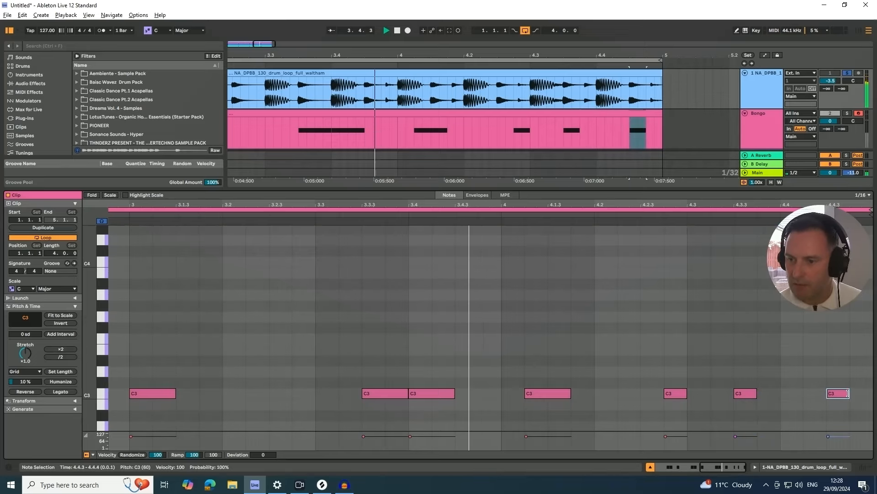
drag(849, 393, 870, 392)
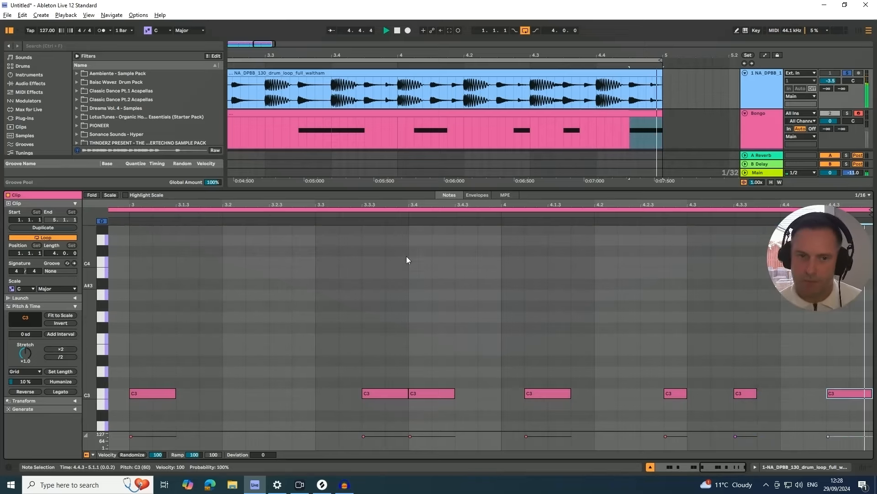
- Unsolo the reference loop, solo the Bongo track and play the whole four-bar bongo pattern
drag(293, 206, 293, 176)
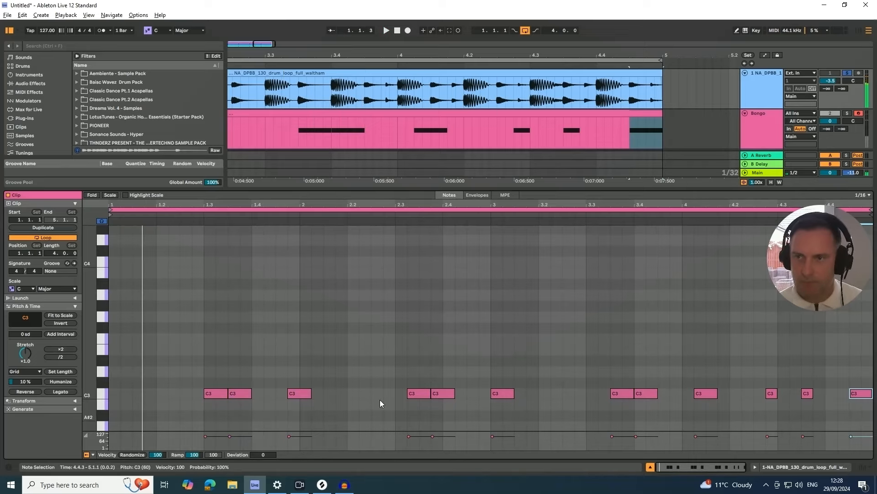
click(847, 75)
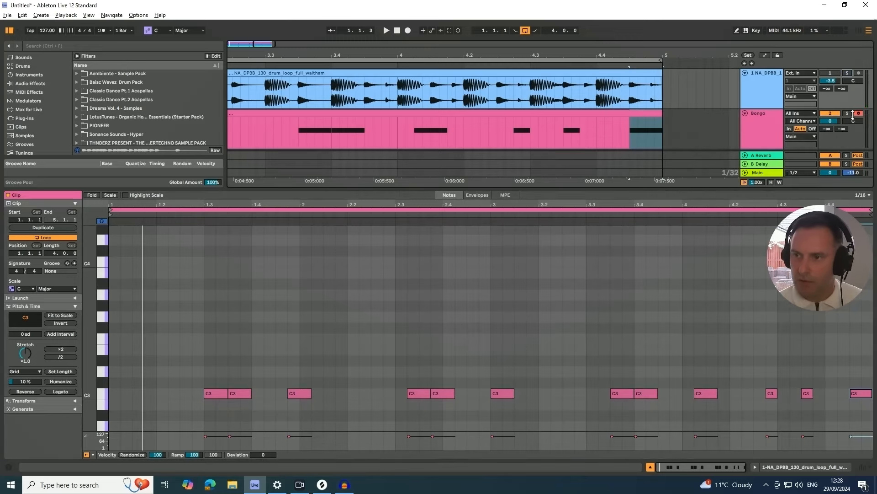
click(846, 114)
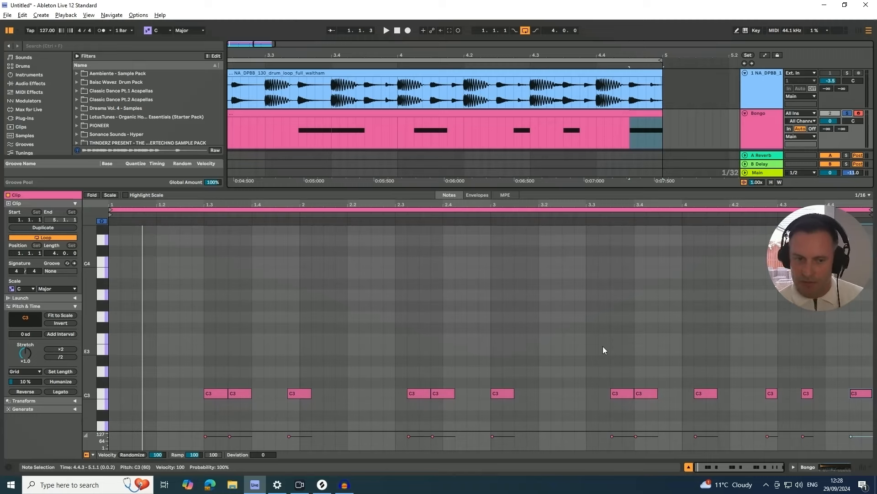
key(space)
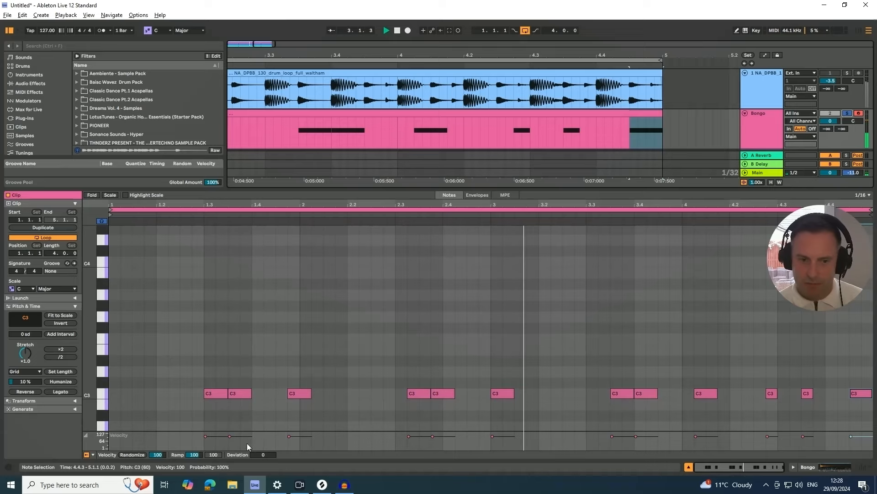
- Lengthen the third note of each bongo phrase, at 1.4.4, 3.1.1 and 4.1.2, to one beat
click(363, 402)
drag(311, 393, 334, 393)
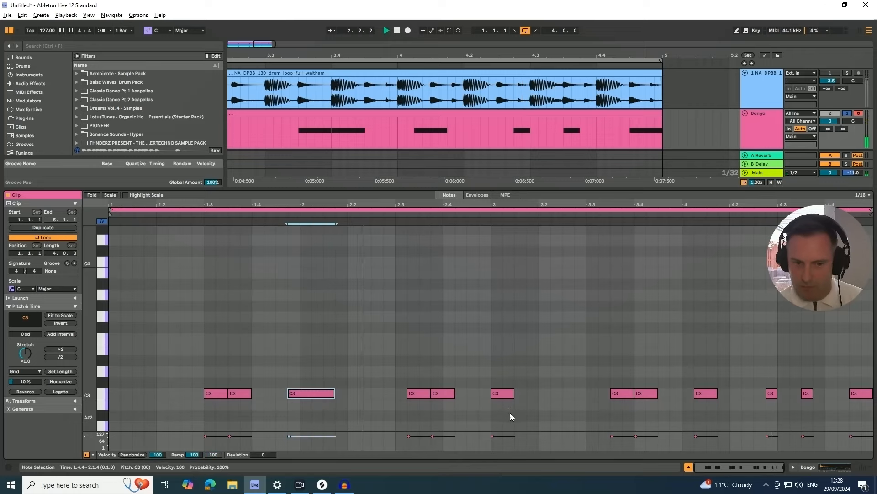
drag(515, 393, 539, 393)
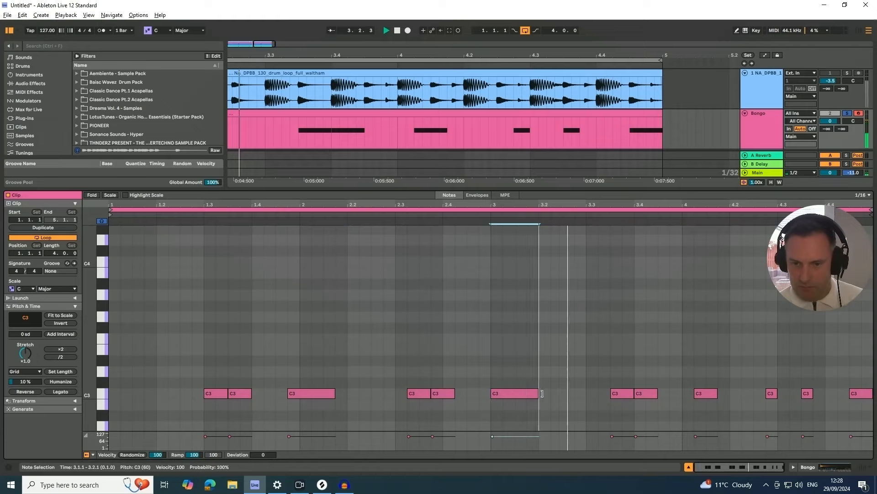
drag(717, 393, 741, 393)
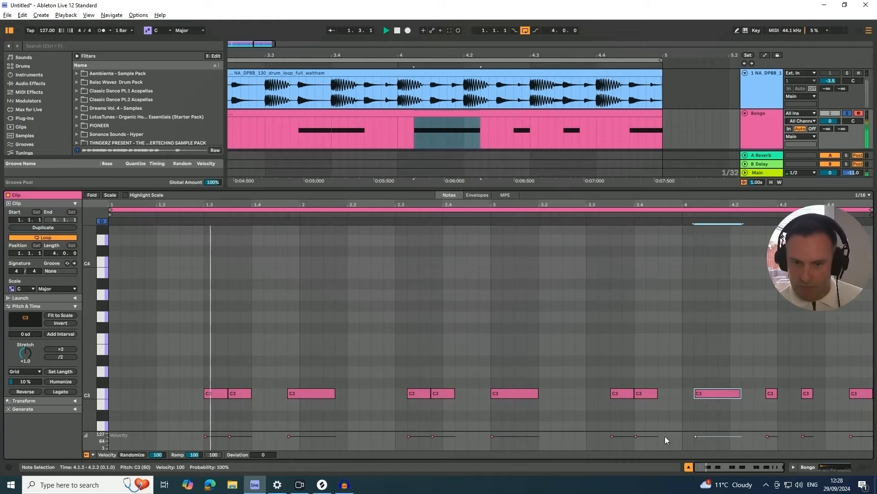
- Lower the velocity of the first two bongo notes to about 52 and copy the three-note phrase onto 2.3.2 and 3.3.3
drag(213, 431, 239, 434)
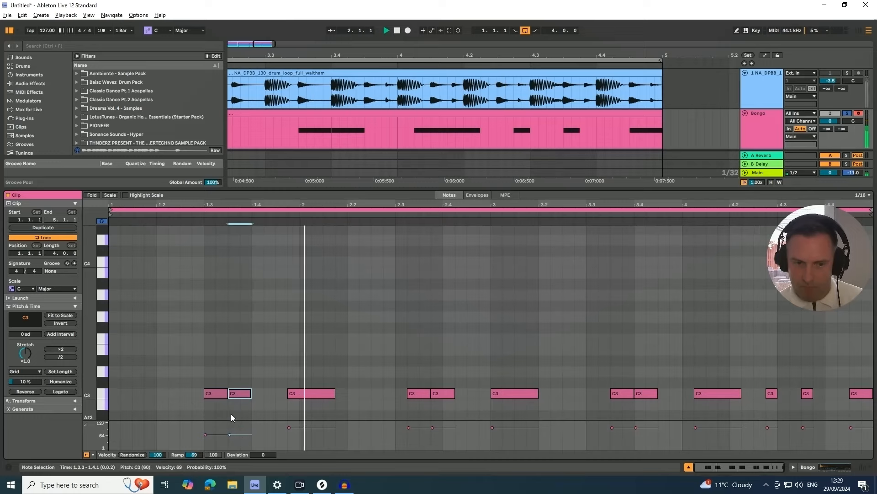
drag(216, 435, 234, 436)
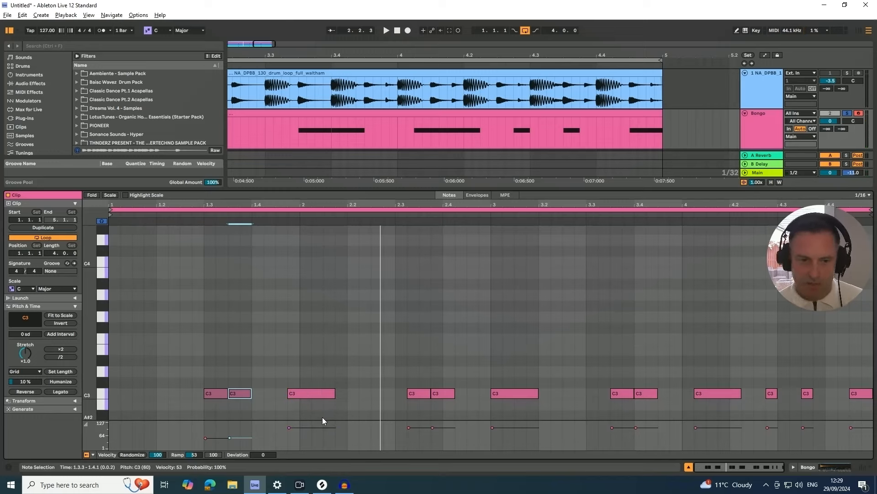
drag(212, 373, 319, 404)
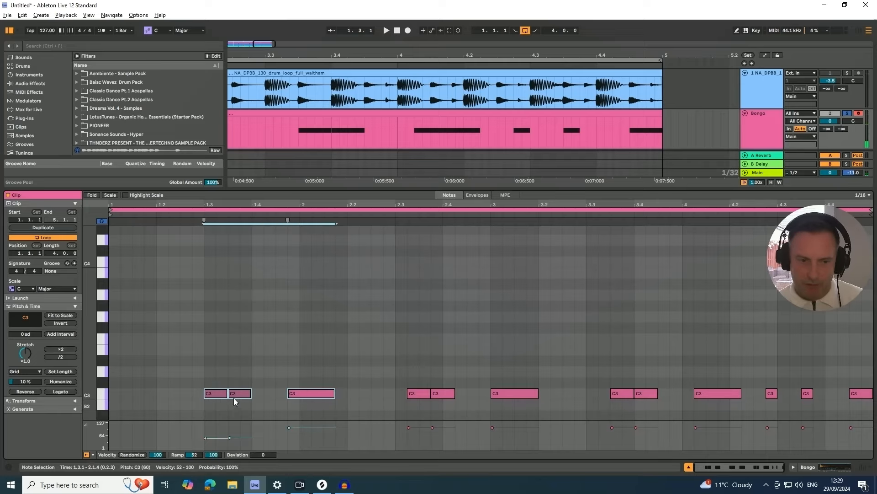
drag(221, 394, 426, 395)
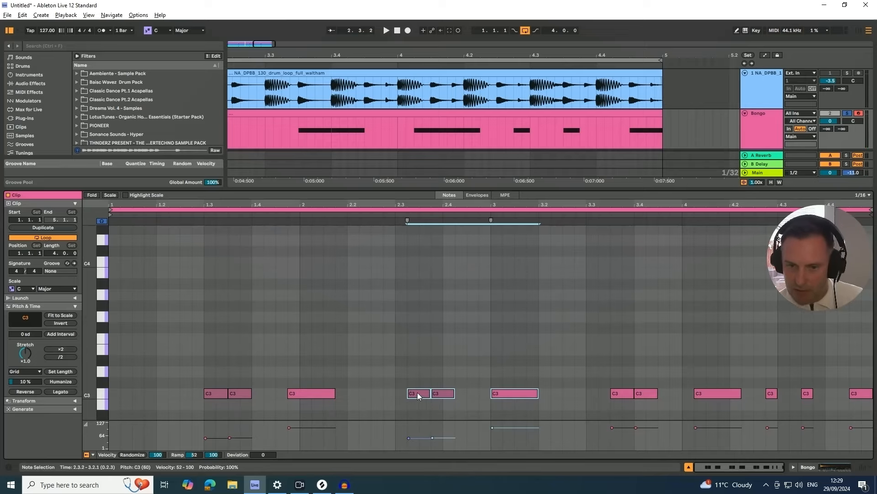
drag(418, 393, 615, 394)
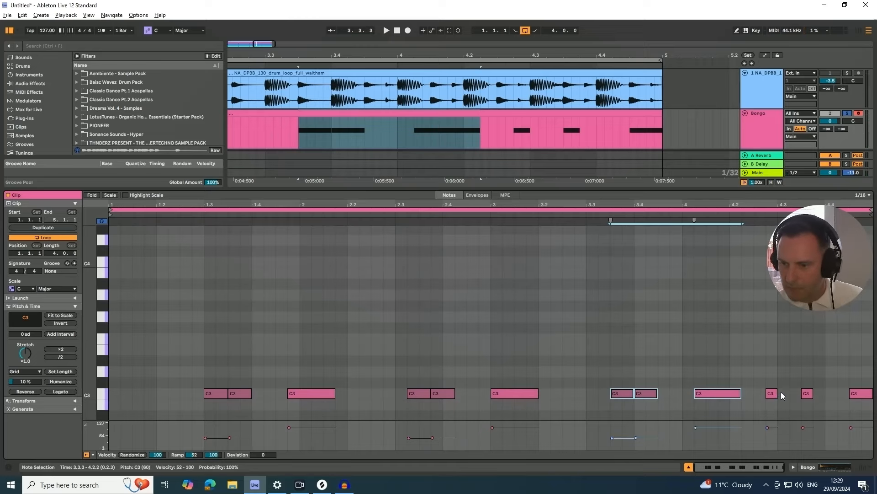
- Lengthen the bongo notes at 4.2.4 and 4.3.3 to two sixteenths and lower their velocities to 46 and 58
drag(775, 393, 824, 393)
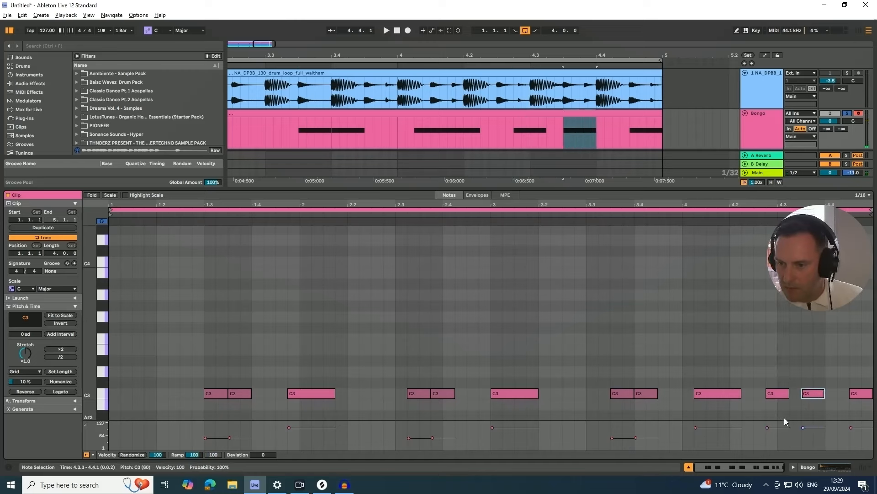
drag(773, 423, 818, 437)
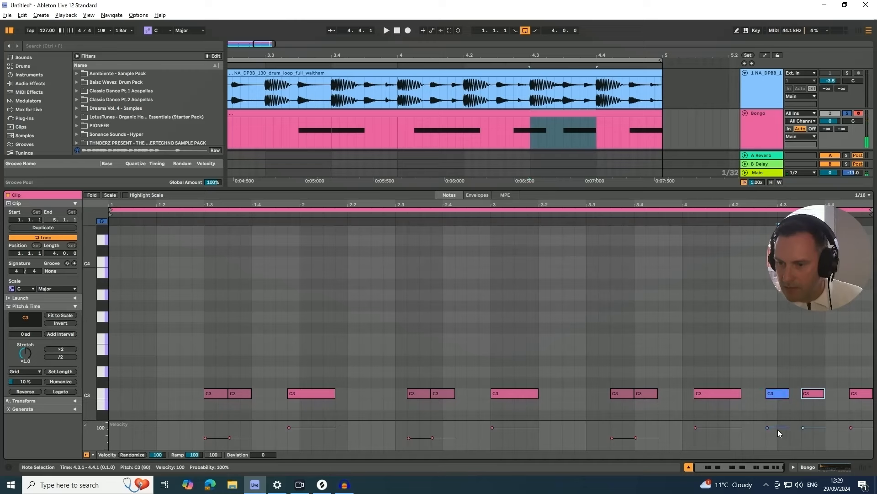
click(777, 393)
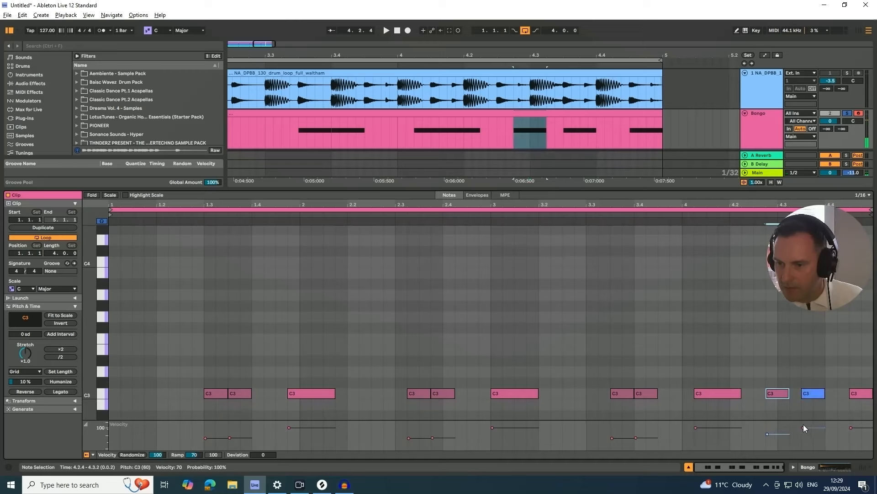
drag(804, 428, 805, 433)
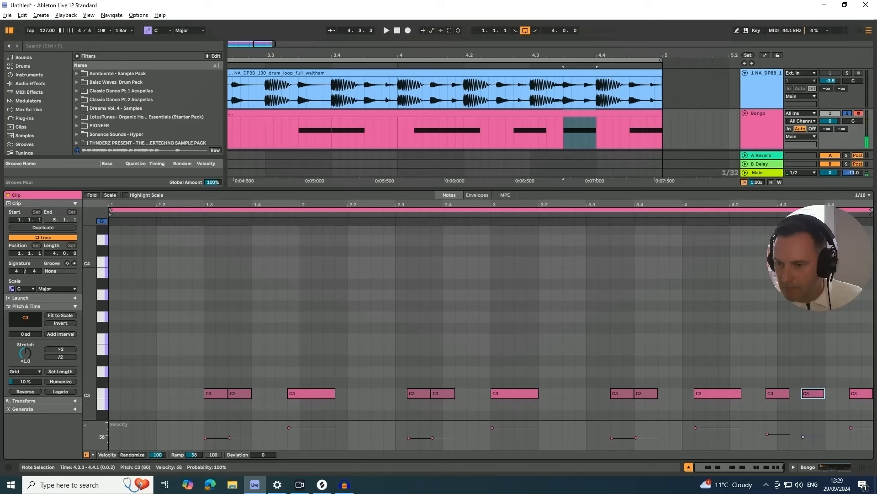
key(alt+Left)
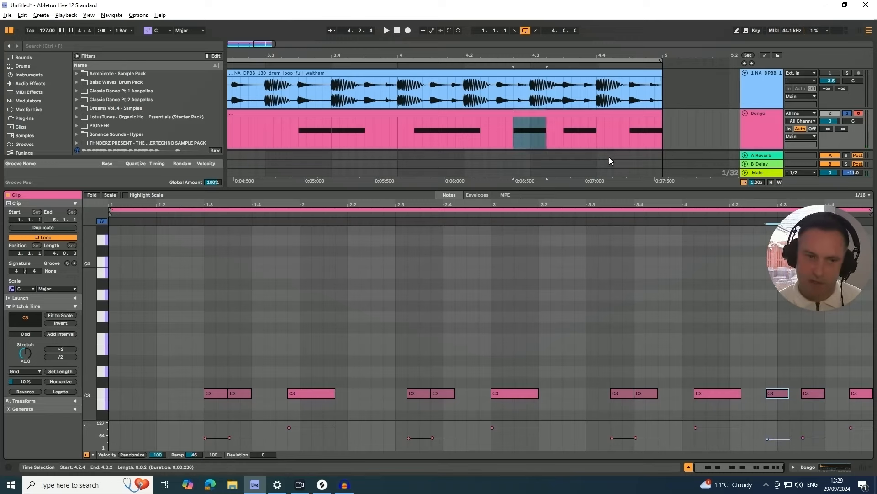
- Close the clip editor to show the full arrangement, unsolo the Bongo track and play all tracks together
key(space)
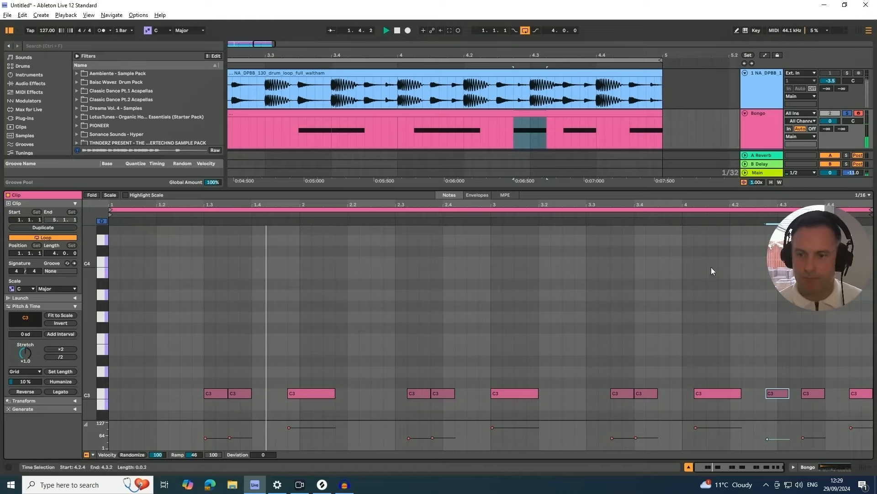
key(ctrl+alt+l)
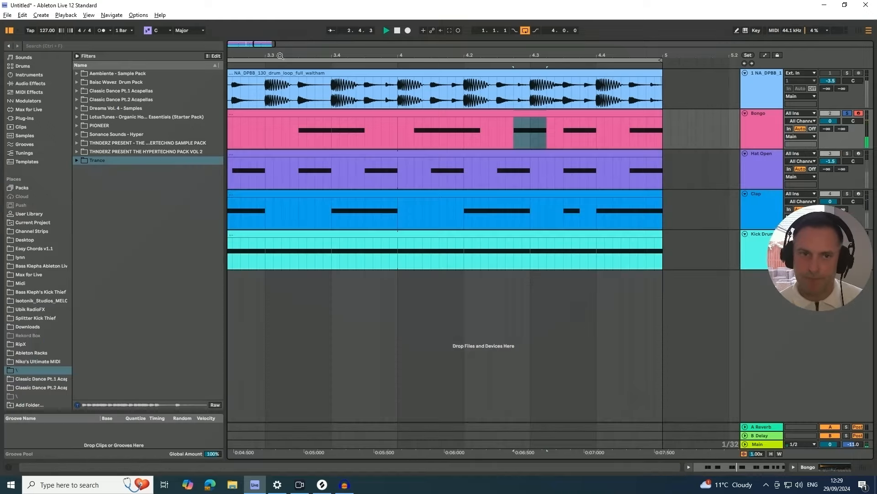
drag(281, 55, 482, 60)
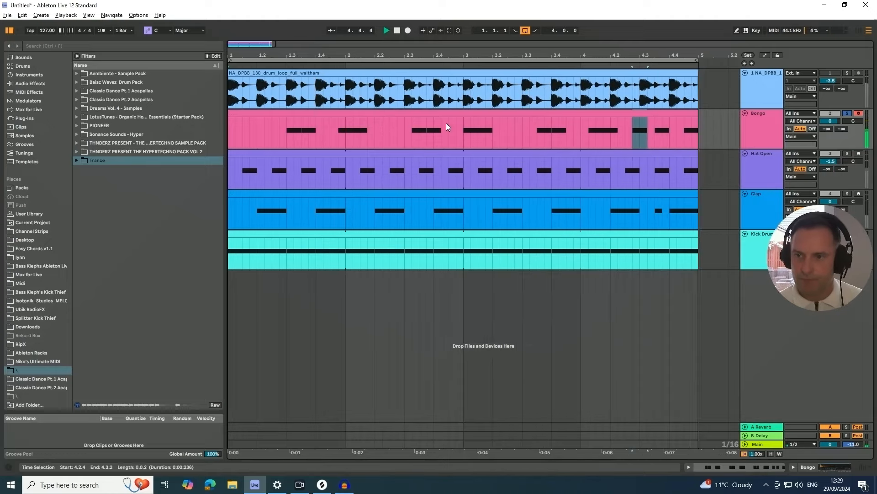
key(space)
drag(816, 259, 809, 321)
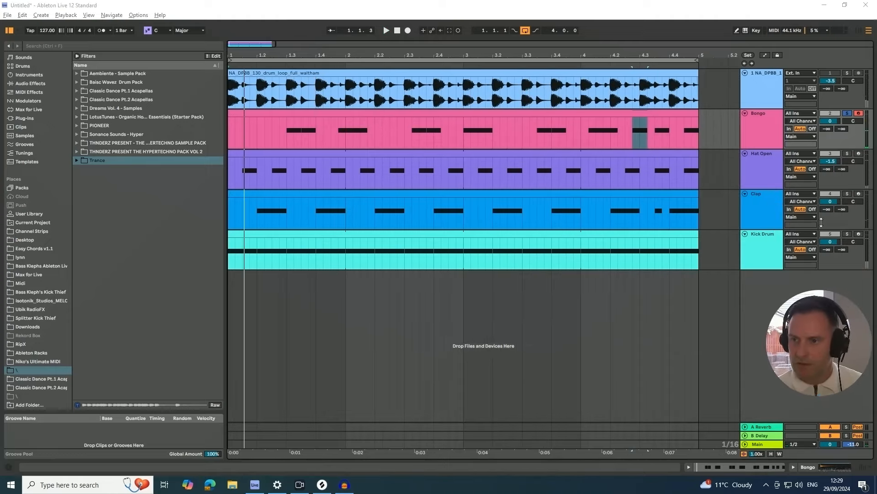
click(848, 113)
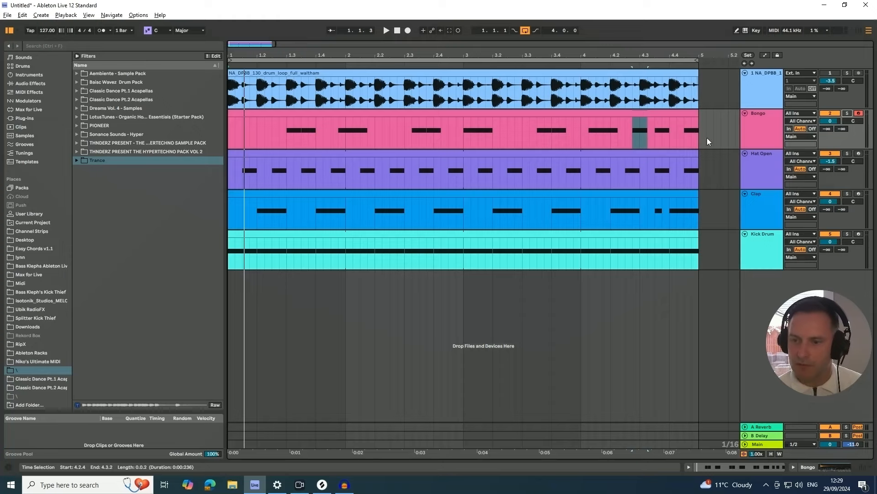
key(space)
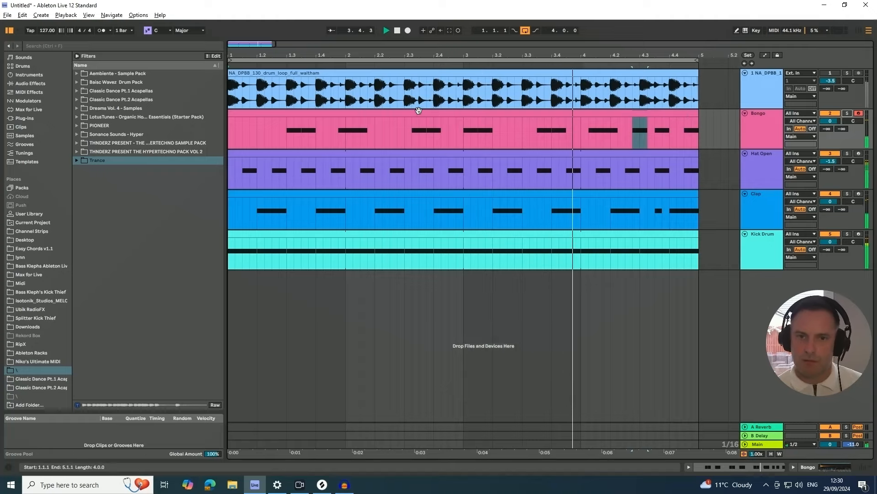
- Reopen the bongo clip and move the second three-note phrase one sixteenth earlier to 2.3.1, checking it in playback
double_click(416, 130)
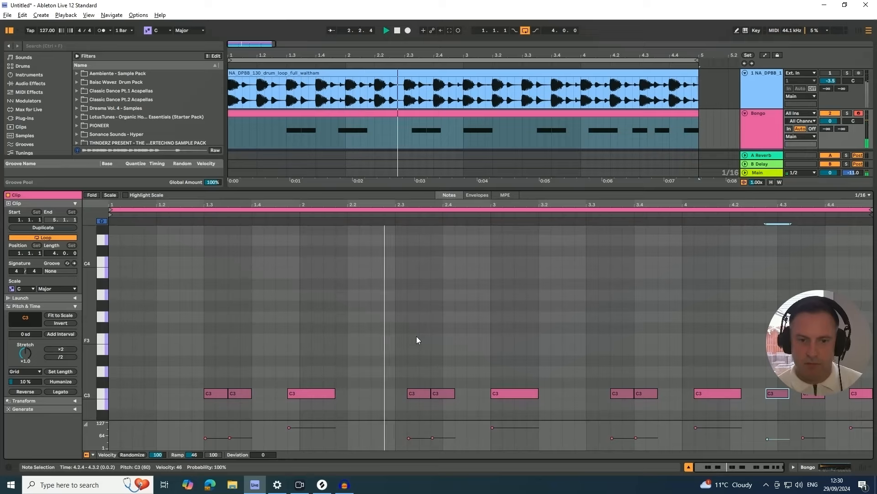
key(space)
drag(412, 357, 534, 405)
key(Left)
key(space)
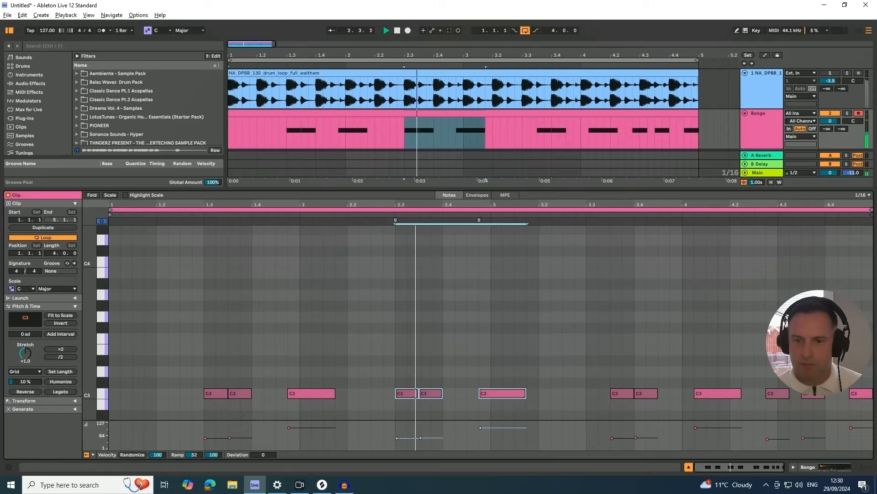
- Move the third bongo phrase two sixteenths earlier so it starts at 3.3.1, and play the groove
click(613, 361)
key(space)
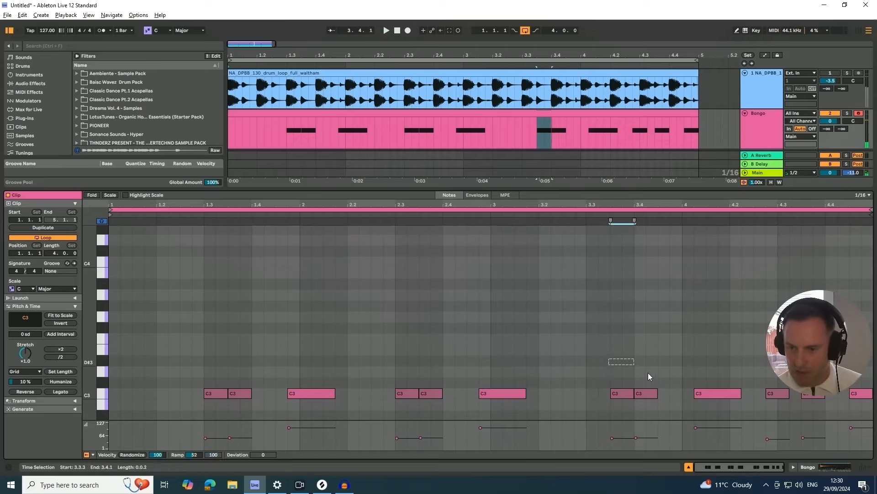
drag(648, 372, 706, 396)
key(Left)
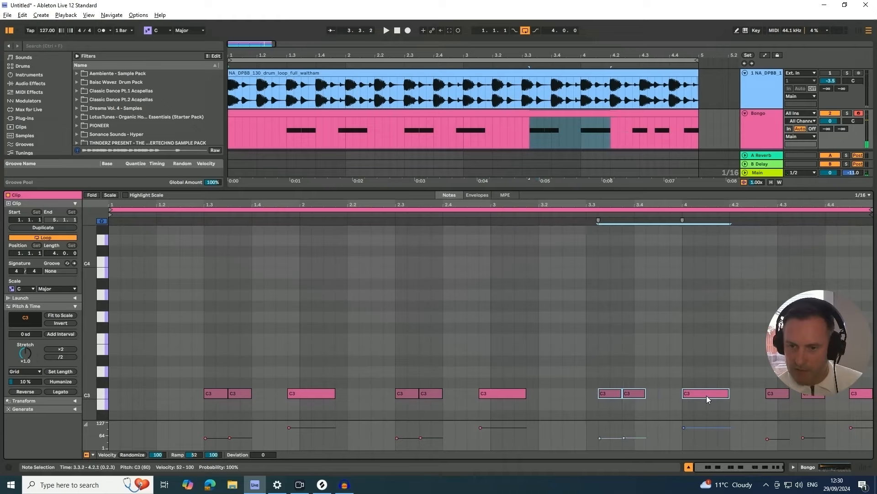
key(Left)
key(space)
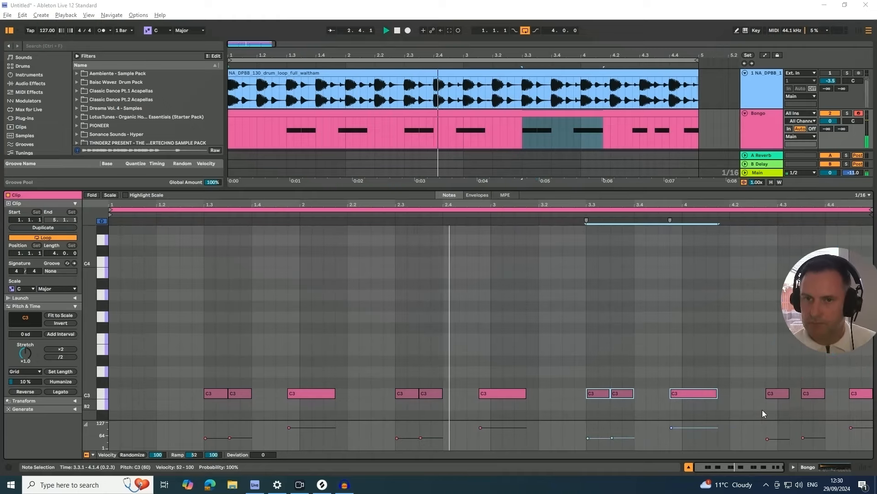
- Zoom in on the last bars of the arrangement and replay the groove from 3.3.1 to check the bongo timing
drag(681, 56, 667, 88)
key(space)
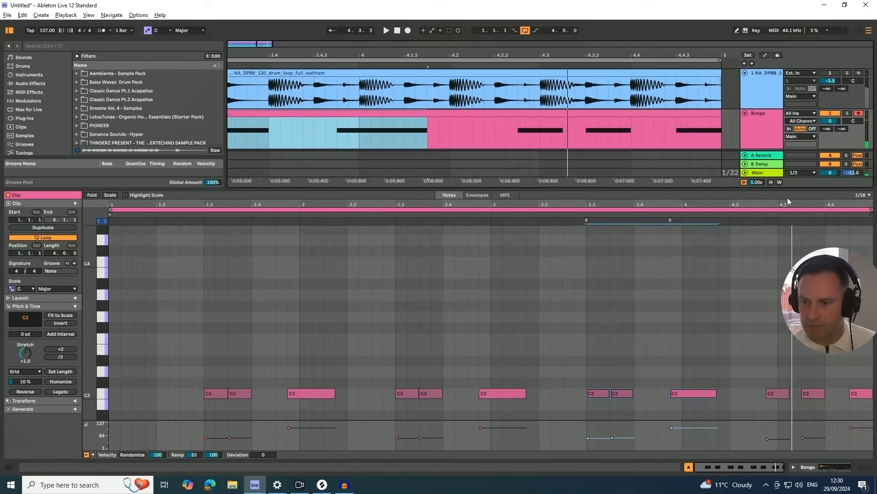
click(711, 214)
key(space)
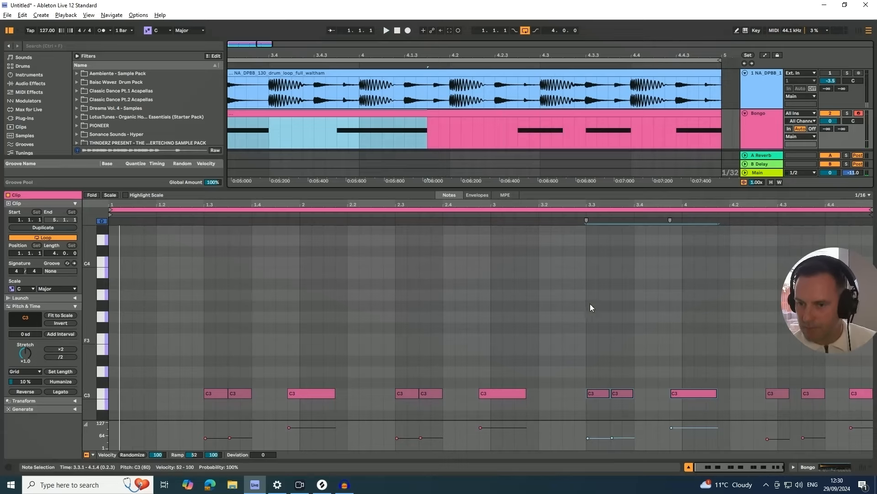
click(580, 215)
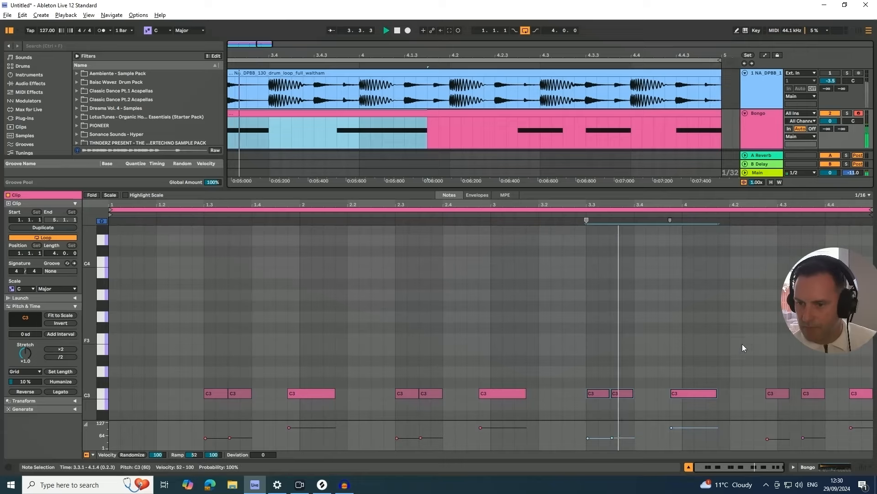
- Move the last pair of short bongo notes one sixteenth earlier to start at 4.2.3, and check the full arrangement in playback
drag(777, 377, 814, 404)
key(Left)
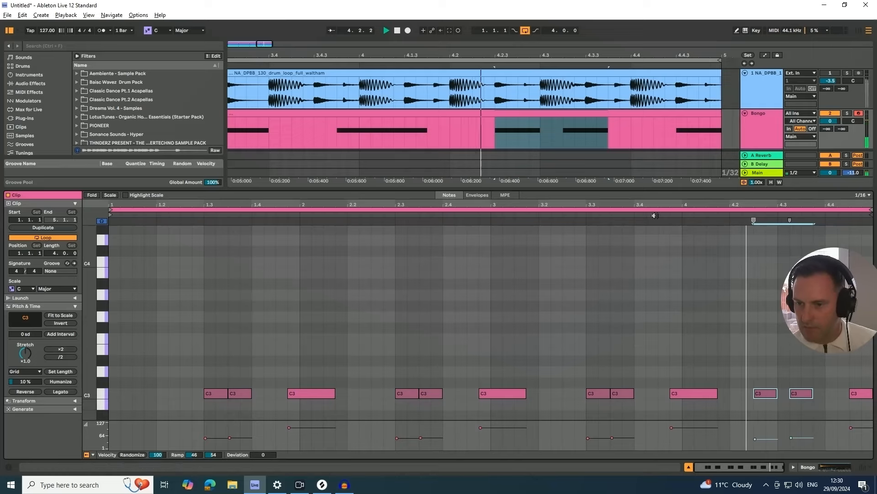
click(860, 394)
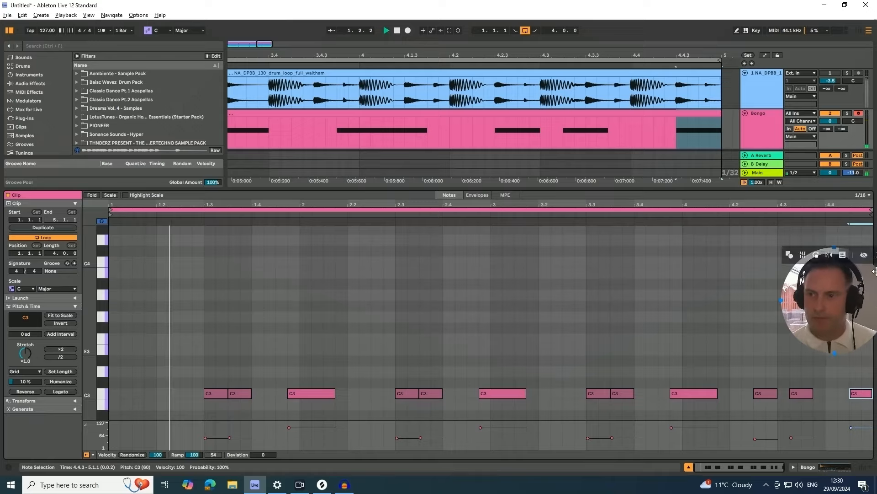
click(688, 467)
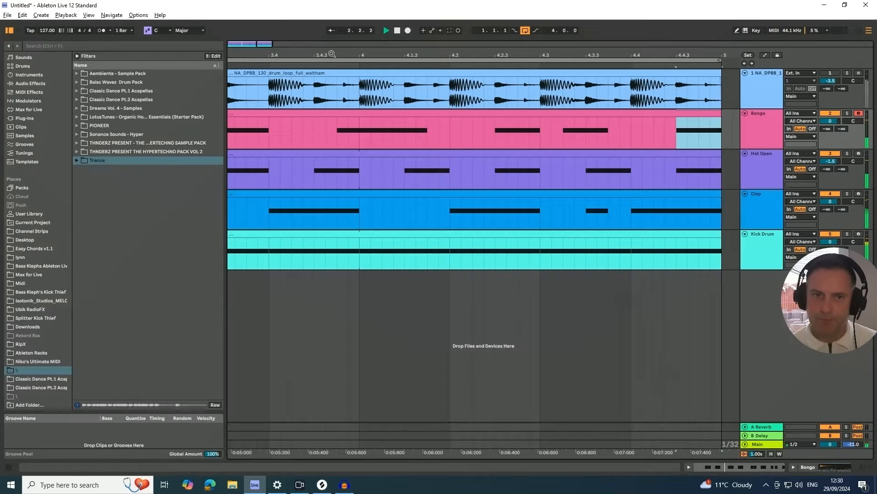
drag(332, 54, 441, 27)
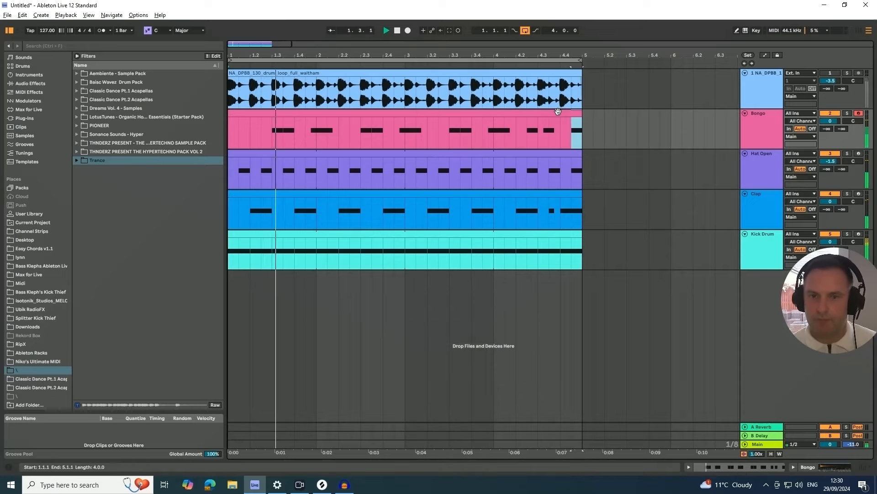
key(space)
- Solo the reference drum loop track, play it on its own, and unsolo it
click(757, 126)
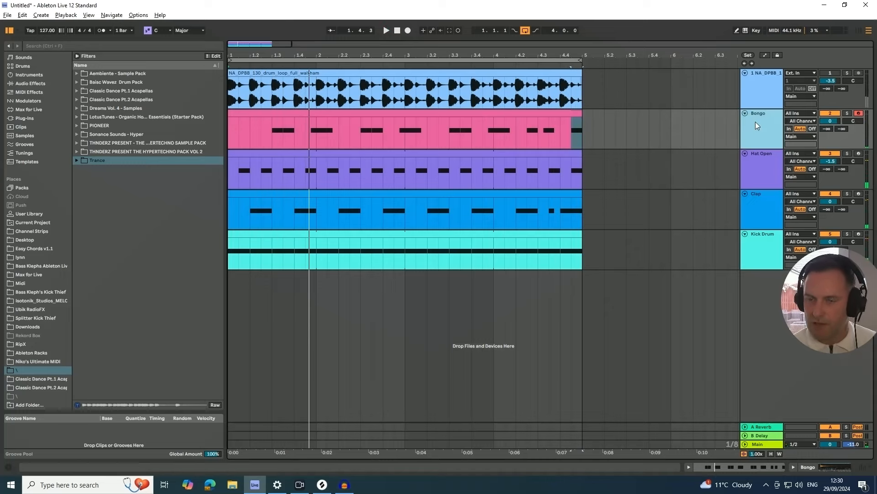
click(847, 74)
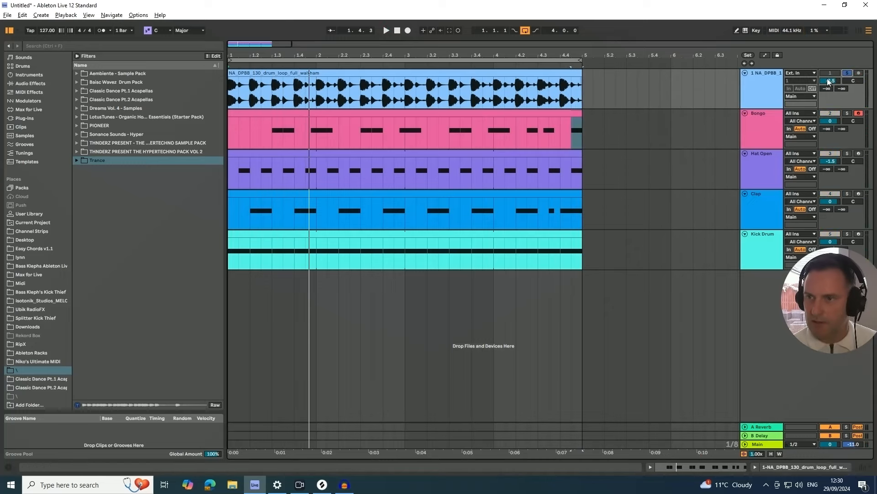
click(768, 92)
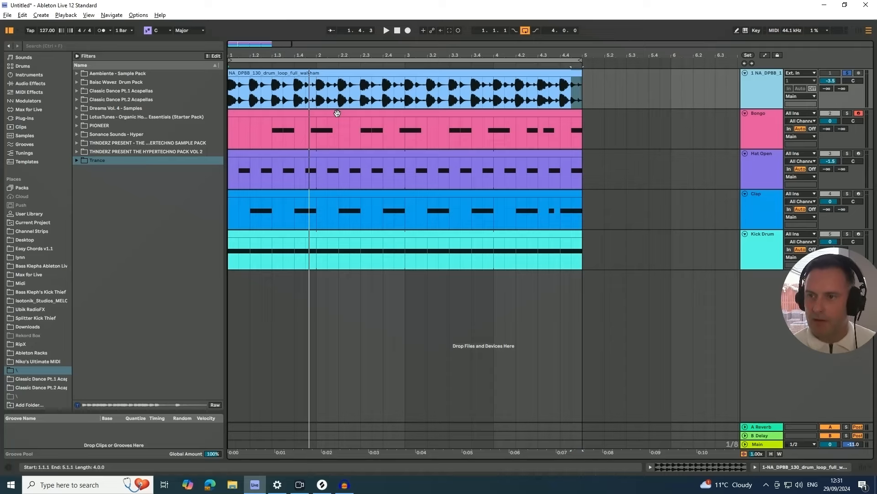
key(space)
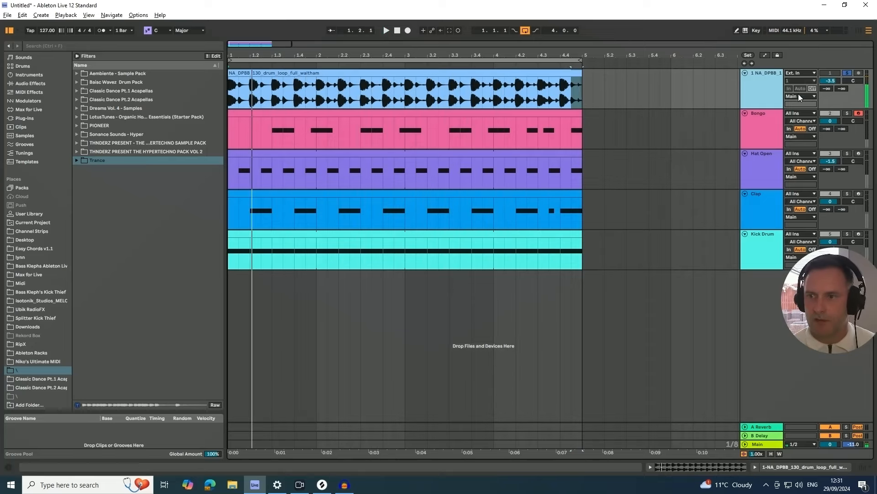
click(847, 74)
- Open the bongo clip and try transposing all its notes down to C2 while the groove plays
click(761, 133)
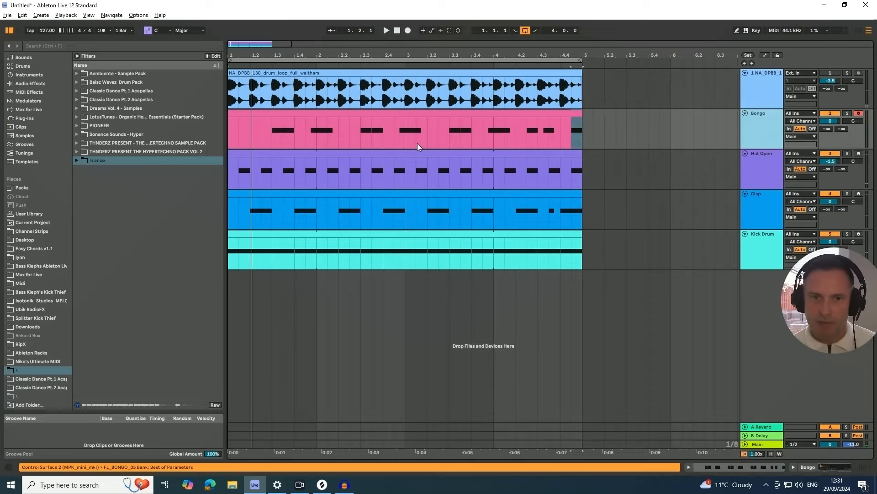
double_click(367, 112)
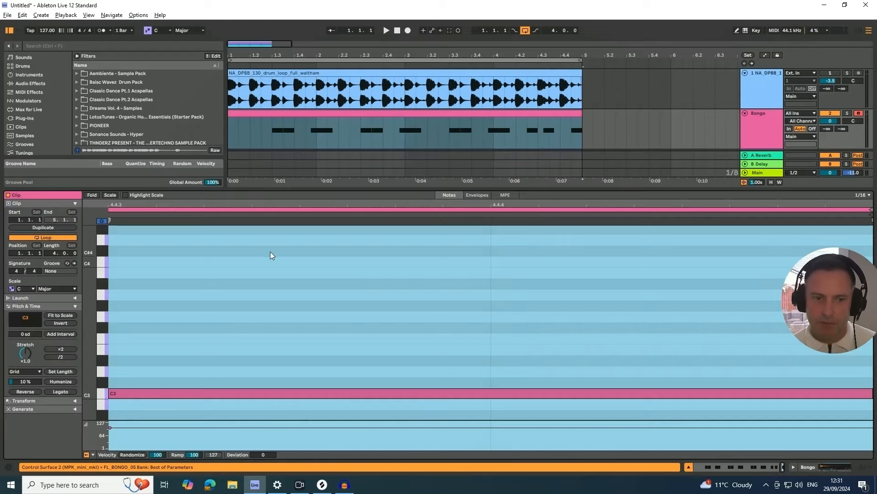
key(x)
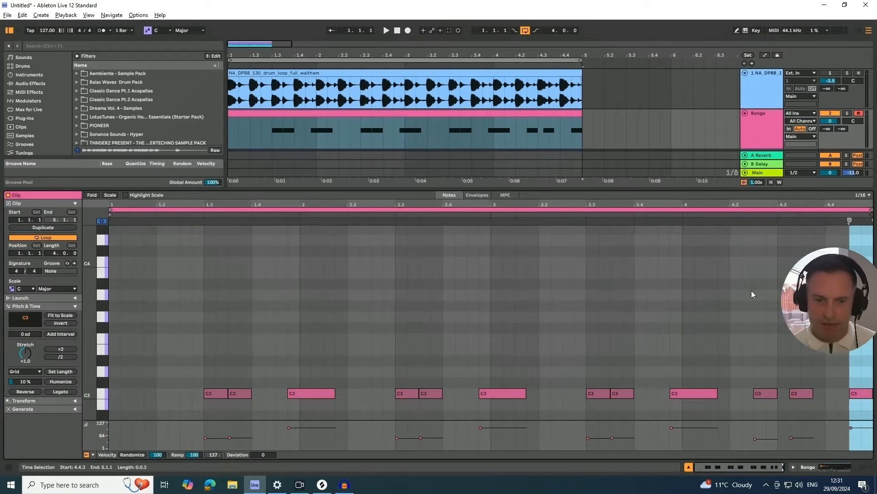
click(166, 333)
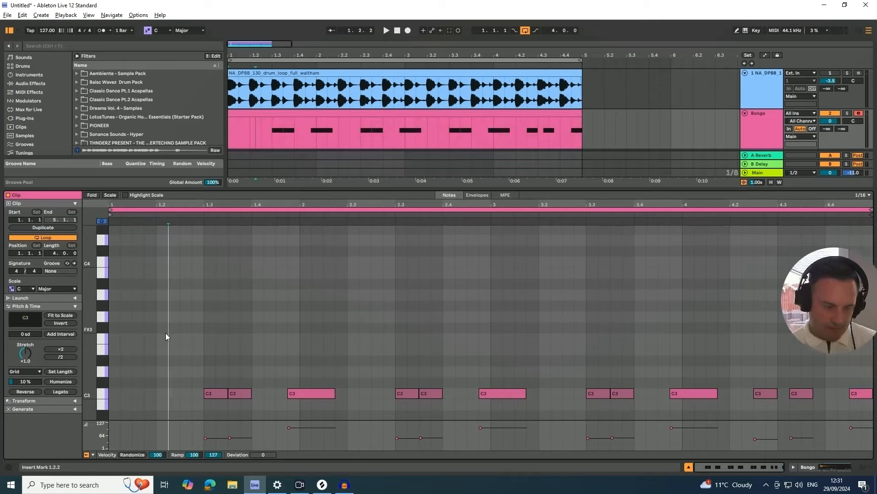
key(ctrl+a)
key(space)
key(Down)
key(Down)
key(Down)
key(Down)
key(Down)
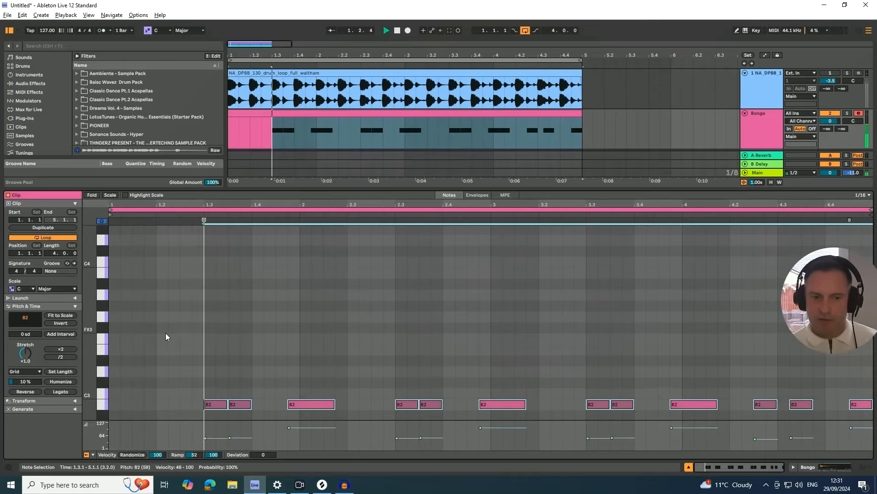
key(Down)
key(Down)
key(Down)
key(Down)
key(Down)
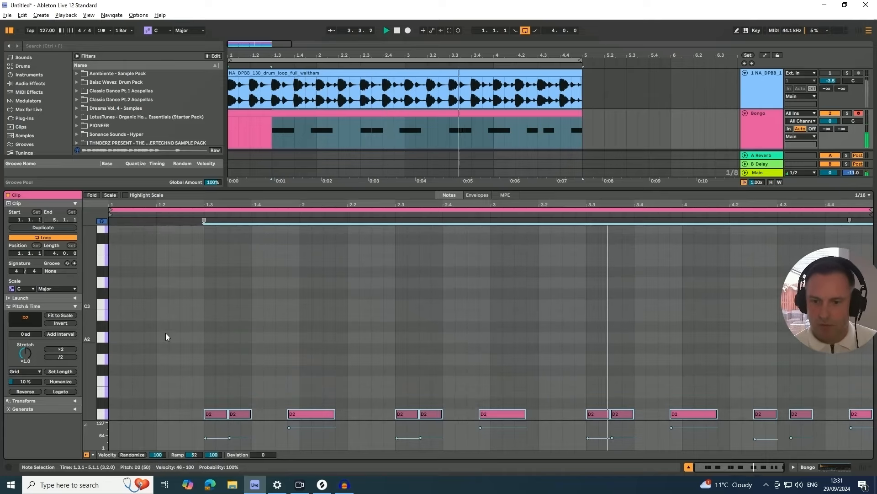
key(Down)
key(Down)
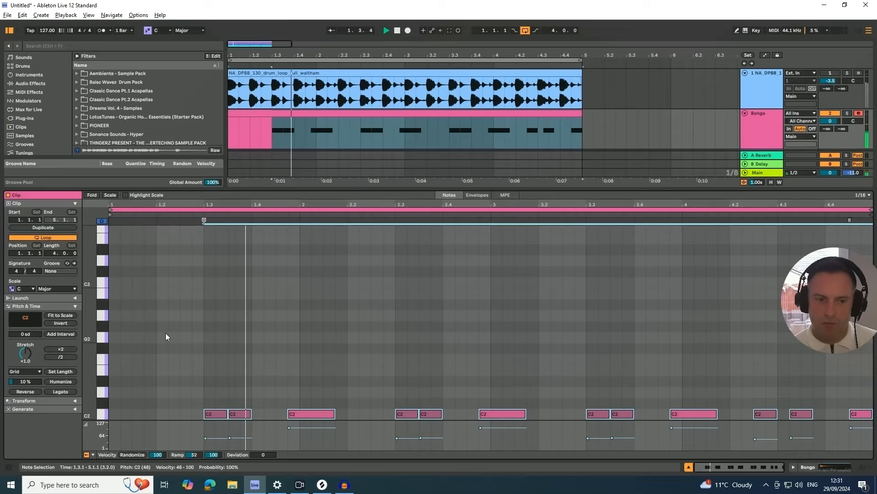
- Transpose all bongo notes back up to C3 step by step while listening to the groove
key(Up)
key(Up)
key(Up)
key(Up)
key(Up)
key(Up)
key(Up)
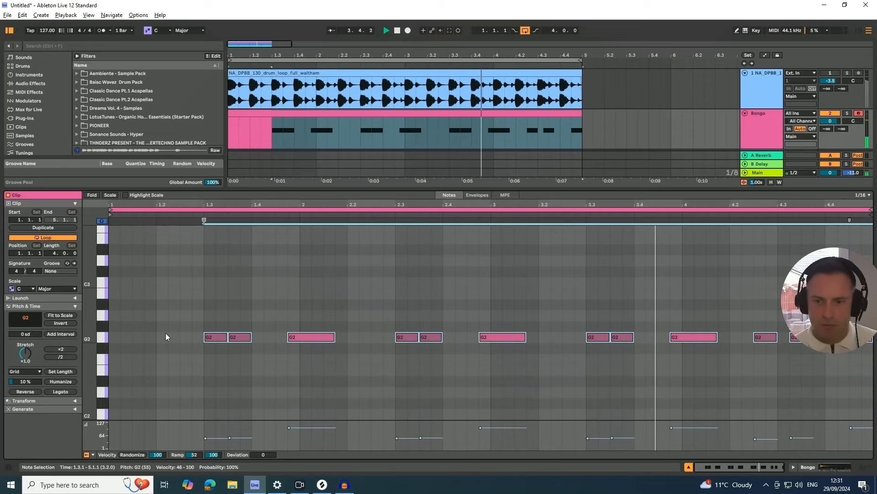
key(Up)
key(Up)
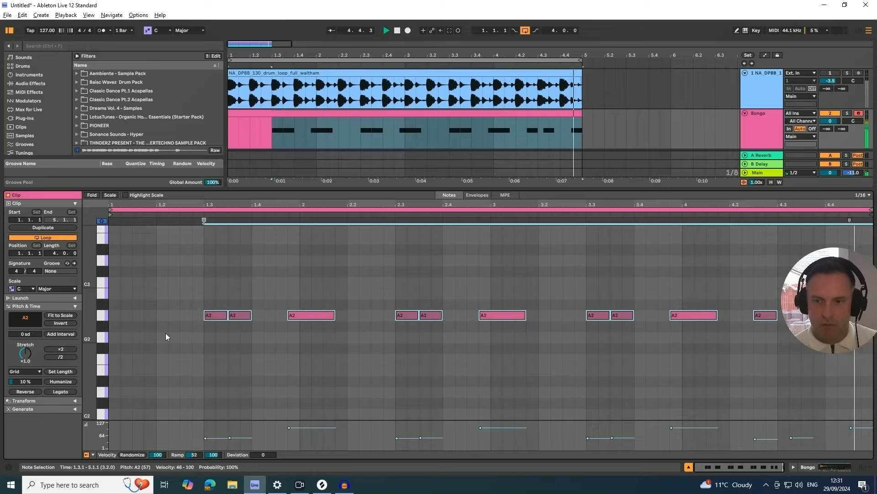
key(Up)
key(Up)
key(Up)
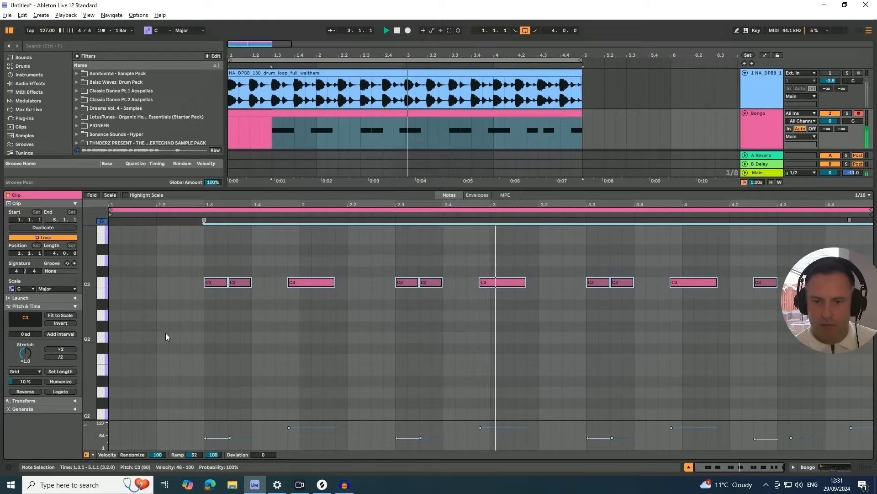
- Show the Bongo track's sampler and set its filter frequency to 2.08 kHz and resonance to 24 % during playback
click(806, 470)
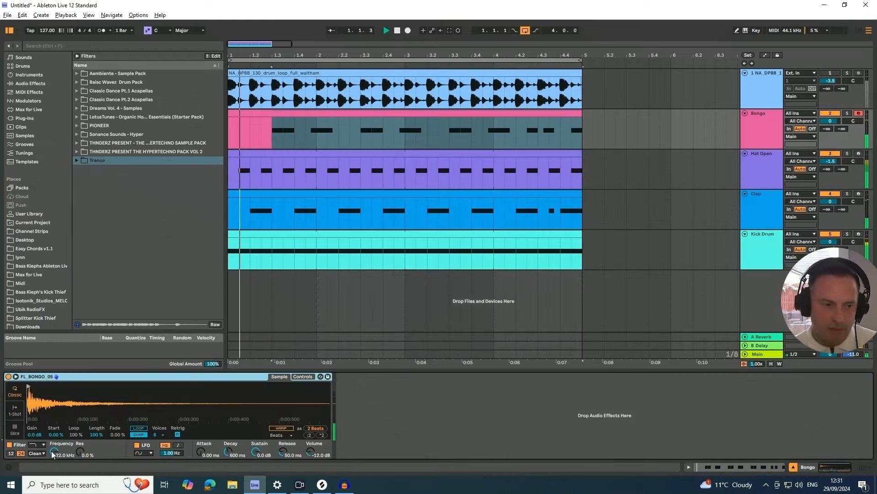
drag(54, 451, 54, 489)
drag(80, 440, 54, 455)
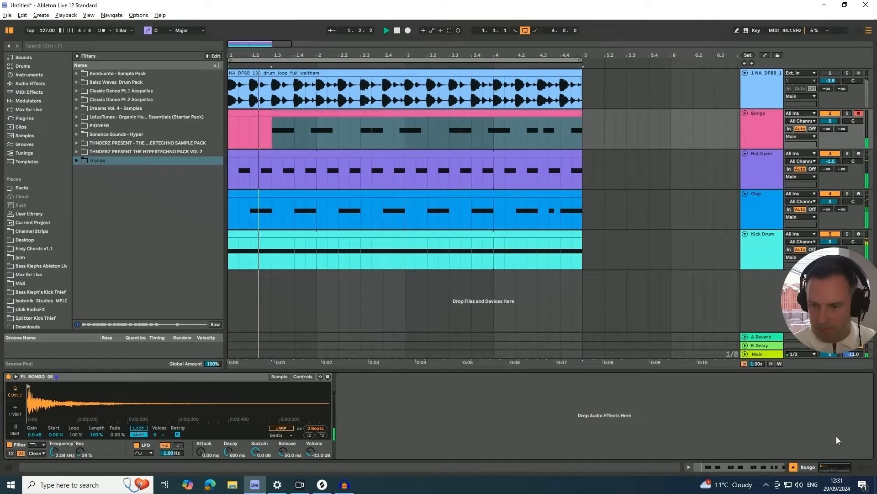
- Hide the clip editor and device view to show the full arrangement, and stop playback
click(687, 469)
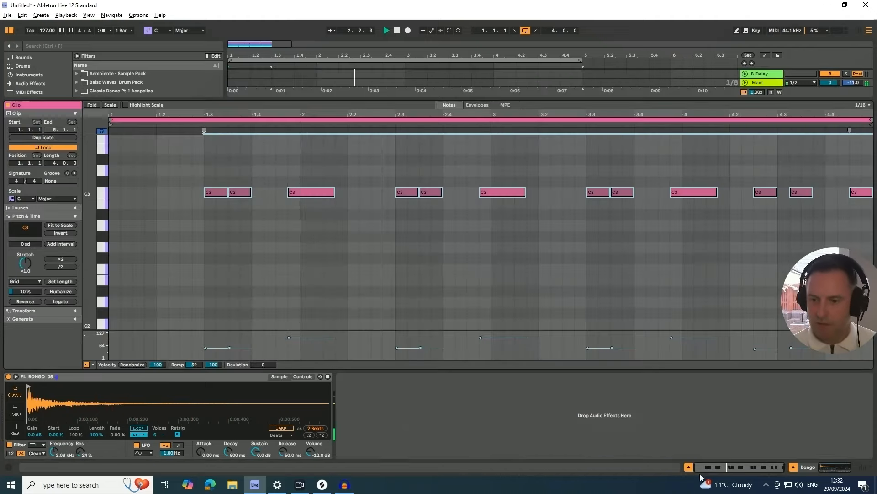
click(688, 467)
click(794, 467)
key(space)
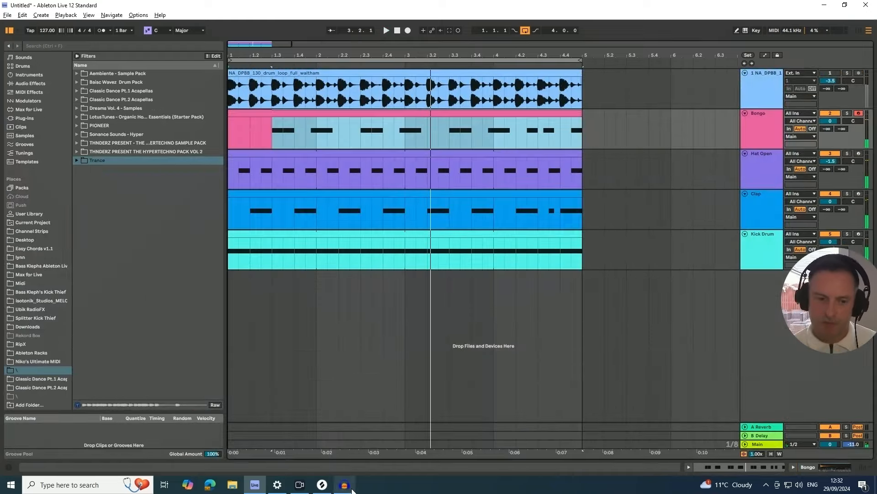
- Switch to Splice and replace the One-Shots filter on the bongo search with Loops
click(322, 484)
scroll(360, 360, up, 10)
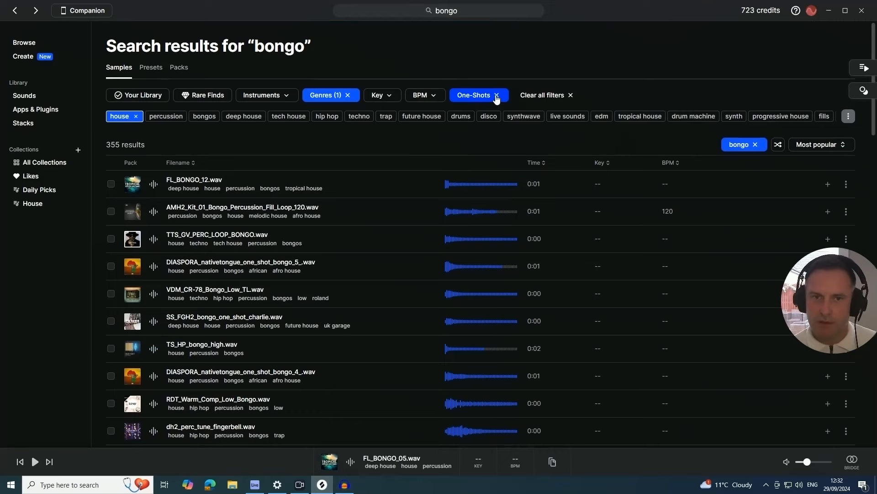
click(497, 96)
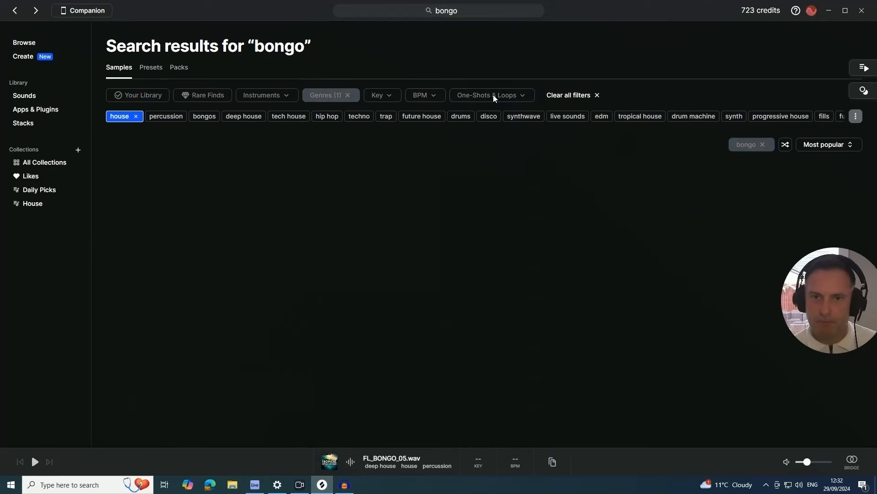
click(508, 97)
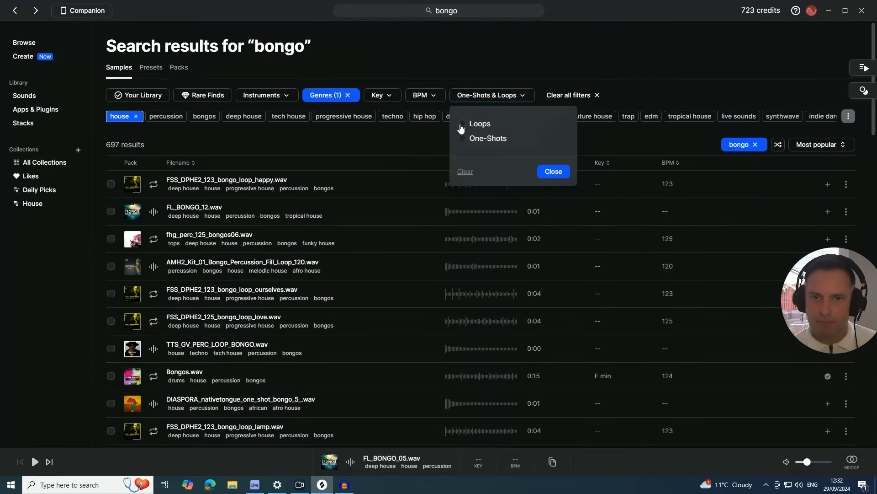
click(461, 129)
click(552, 172)
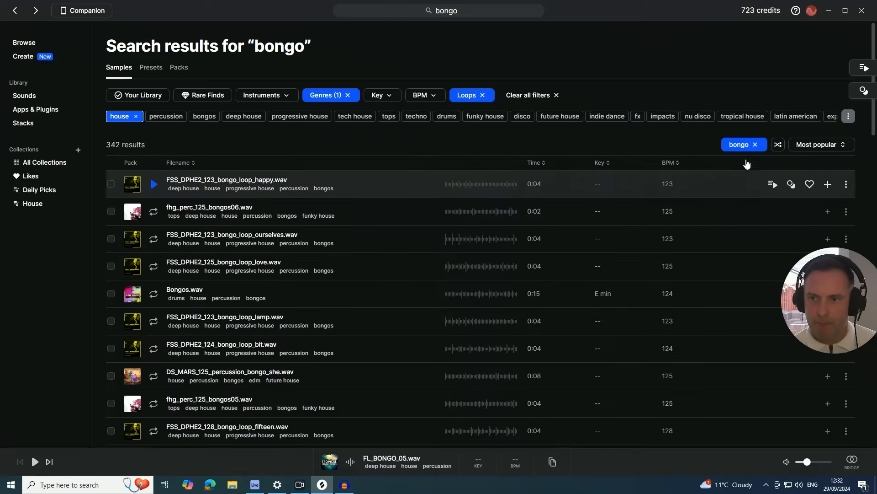
- Replace the filename search term with "hats" and run the search for house loops
click(745, 145)
drag(763, 174, 691, 179)
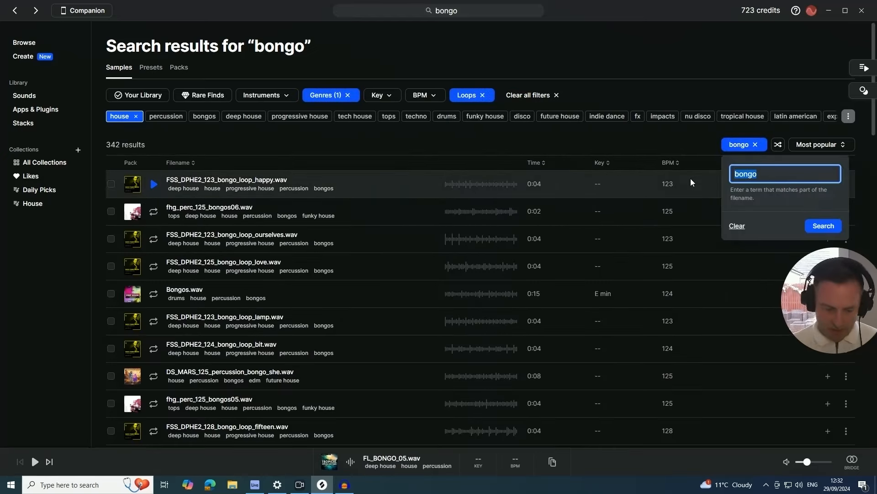
text(hats)
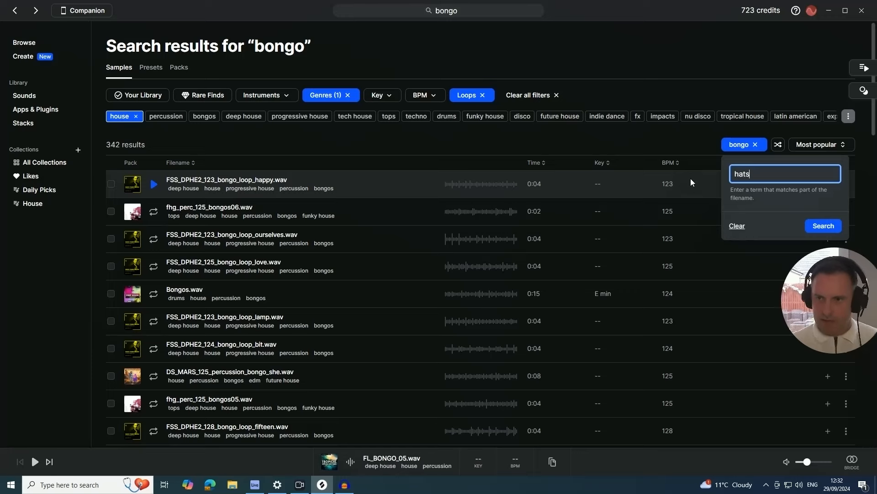
key(Return)
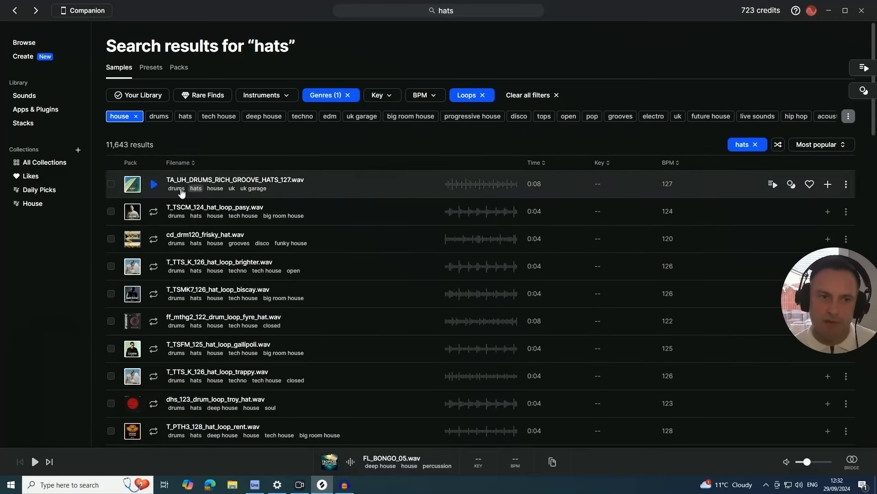
- Audition the house hat loops in the search results one after another, from TA_UH_DRUMS_RICH_GROOVE_HATS_127.wav down to BR_W_Hats_Loop_Classiq_127.wav
click(154, 185)
key(Down)
key(Down)
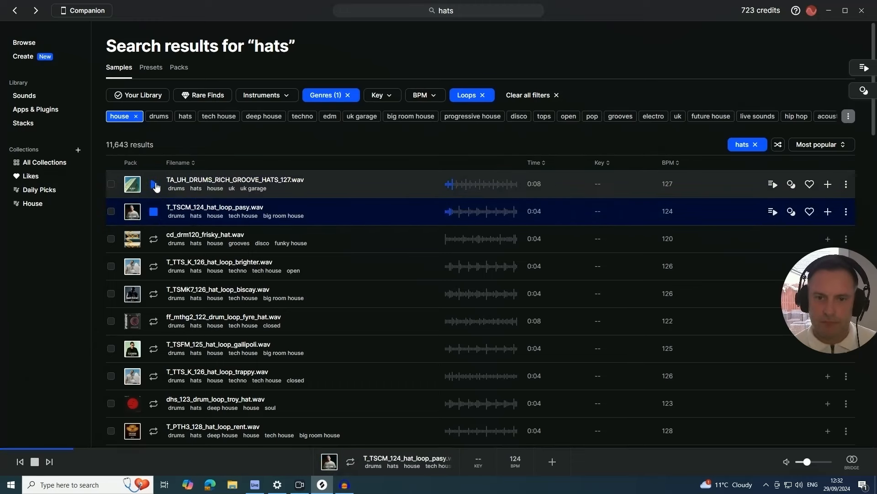
key(Down)
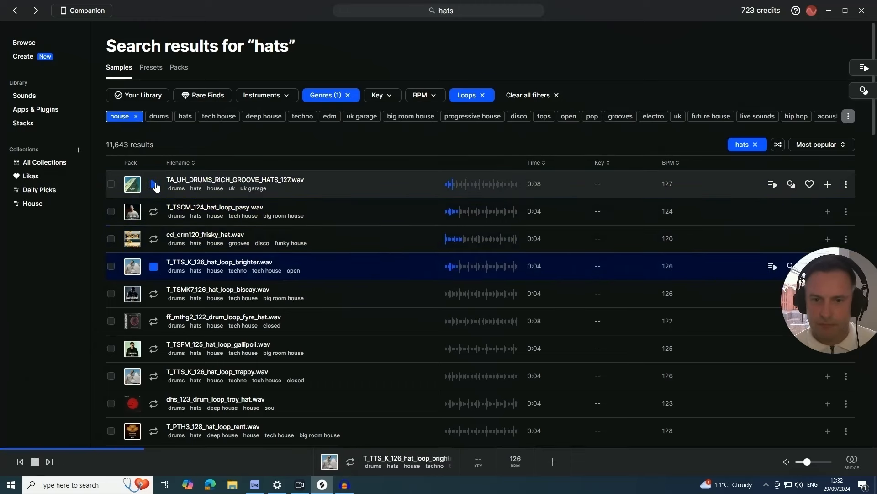
key(Down)
key(Down)
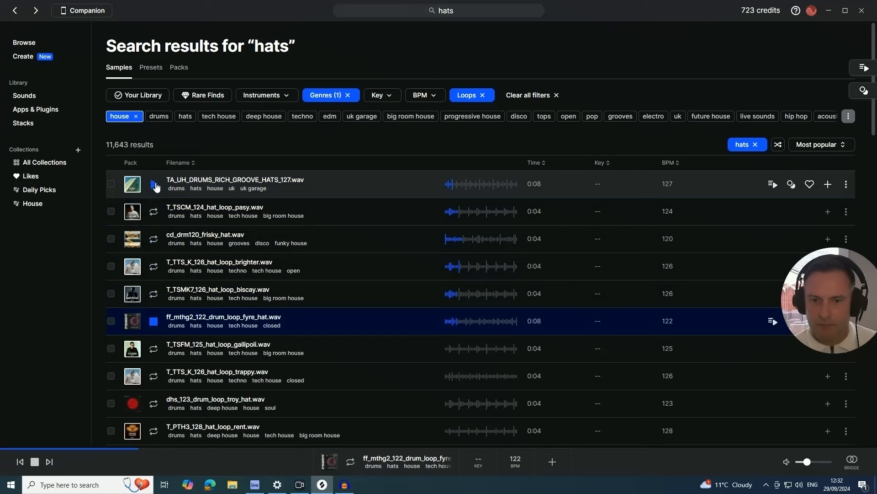
key(Down)
key(Down)
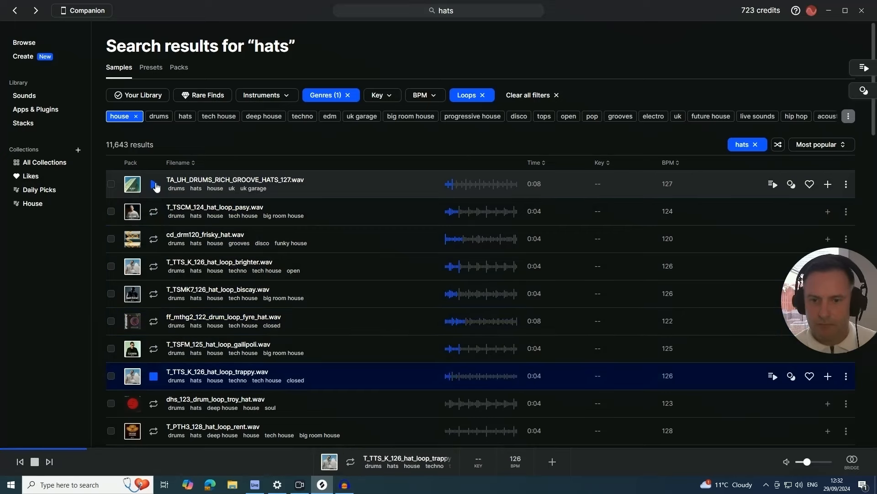
key(Down)
key(Down)
scroll(156, 187, down, 5)
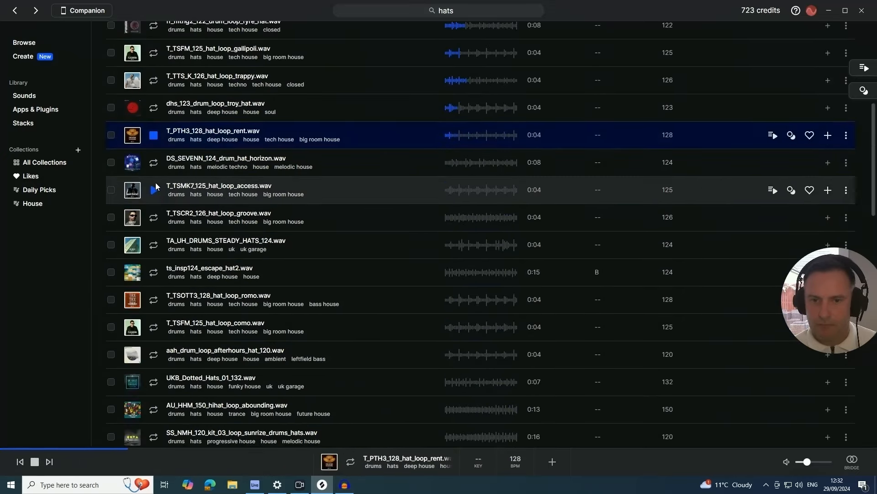
key(Down)
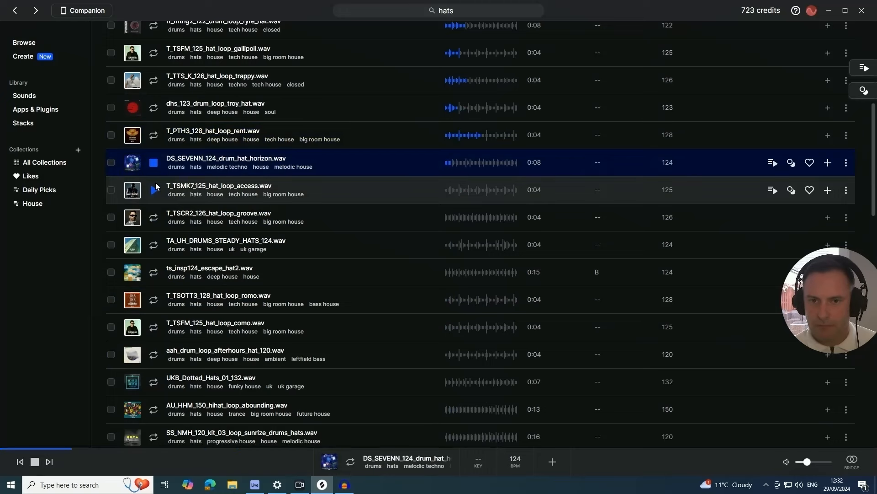
key(Down)
key(Down)
key(Down)
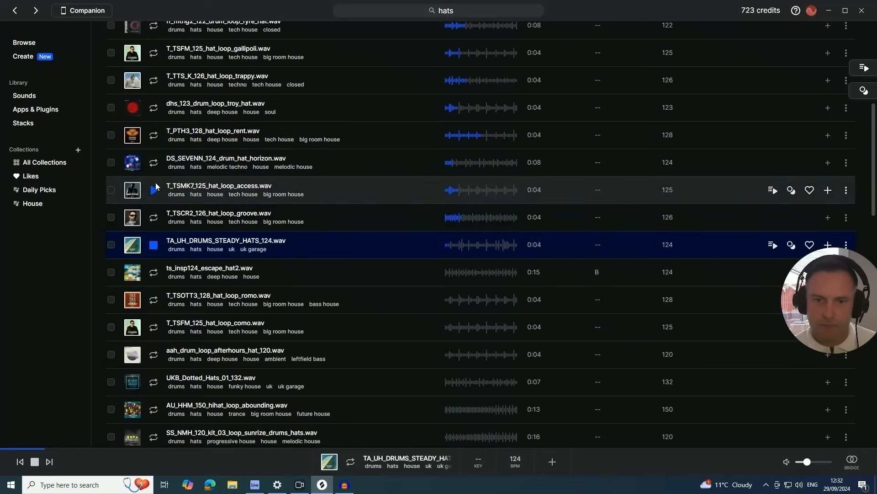
key(Down)
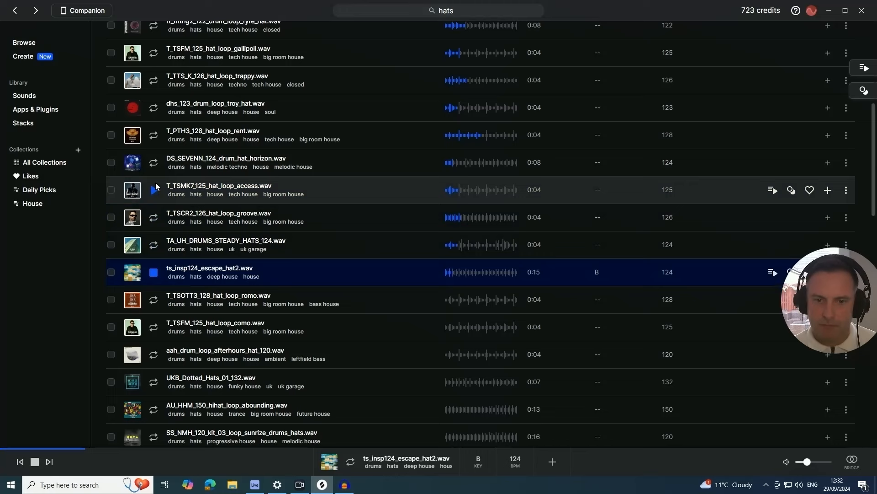
key(Down)
key(Down)
key(Down)
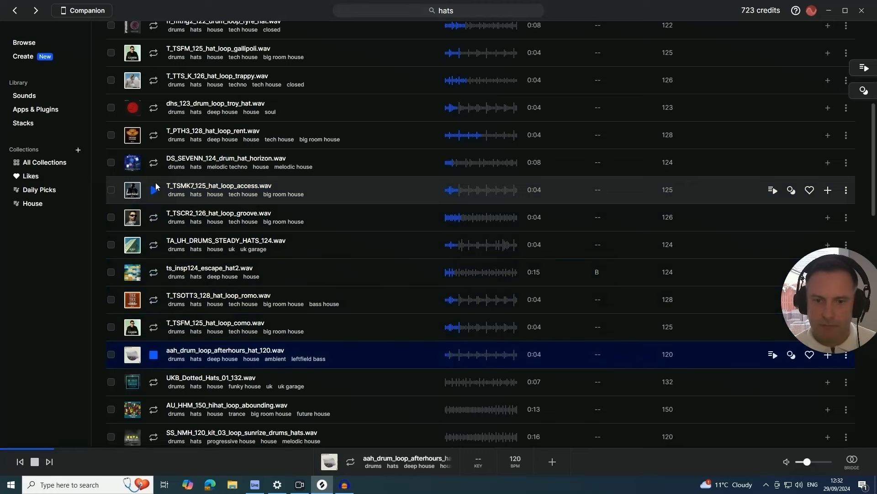
key(Down)
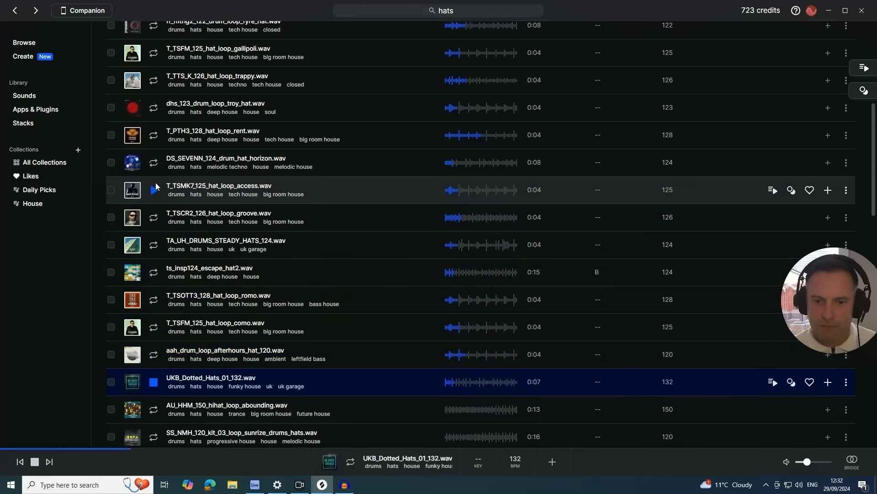
key(Down)
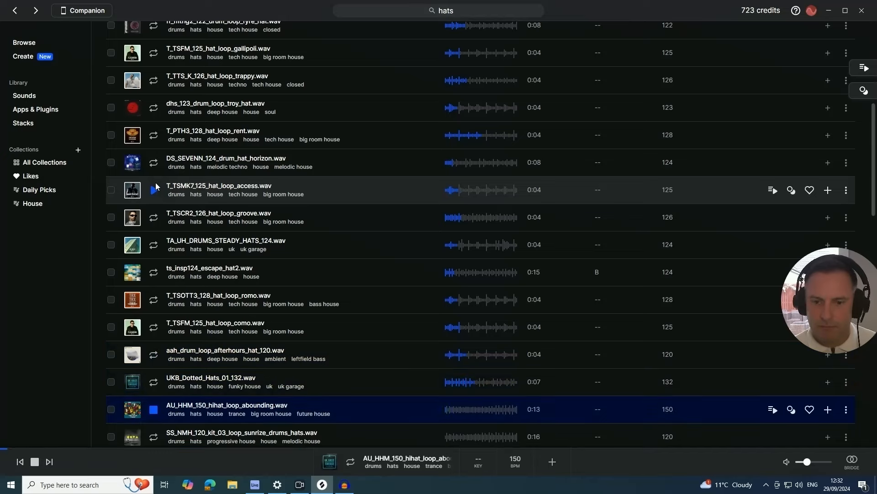
key(Down)
key(Down)
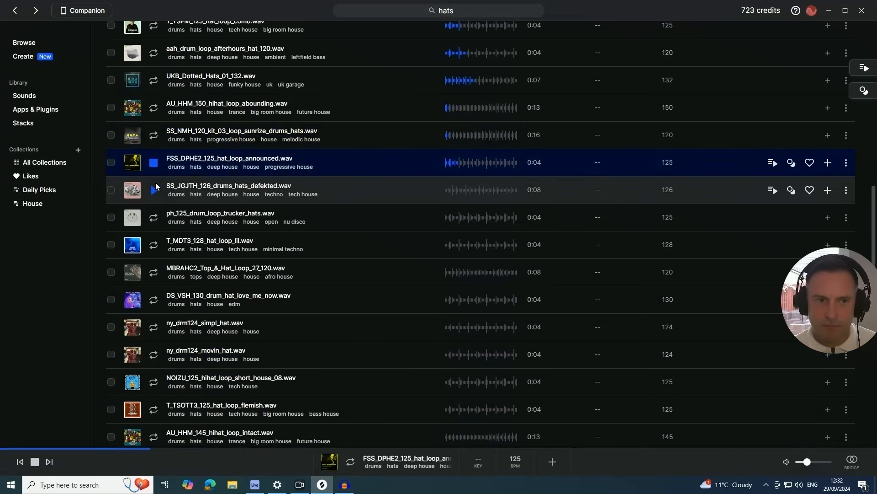
key(Down)
key(Down)
key(Down)
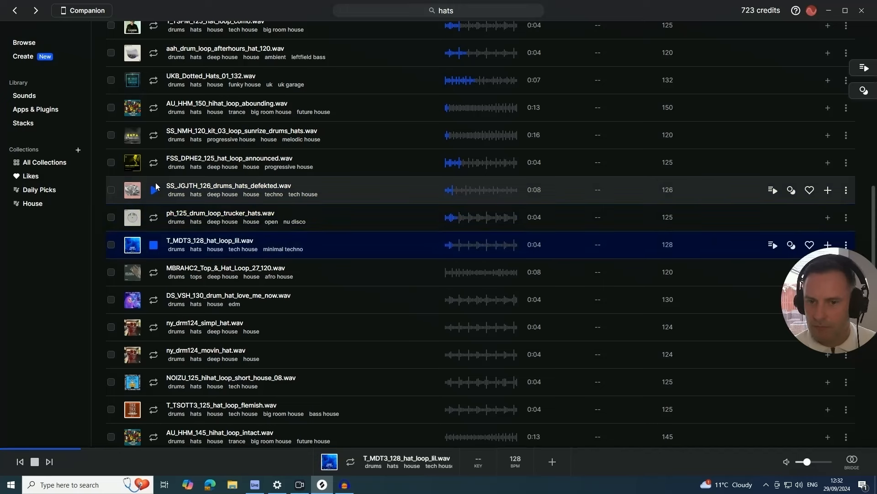
key(Down)
key(Down)
key(Down)
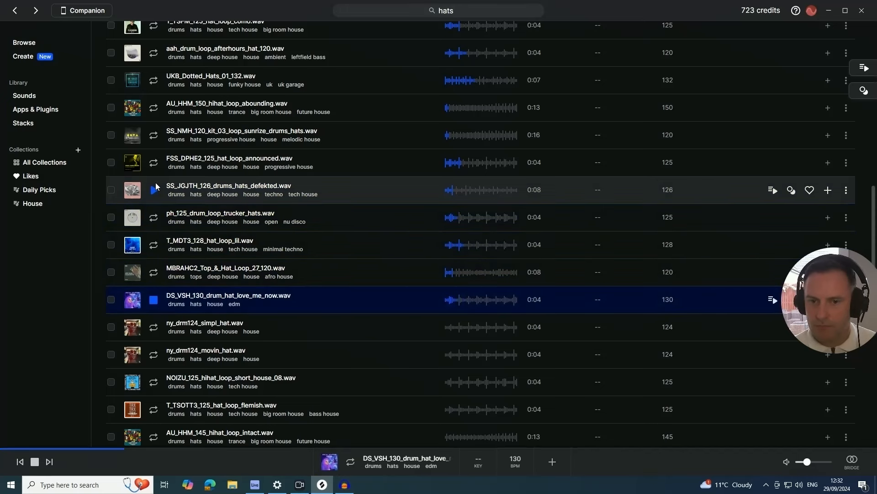
key(Down)
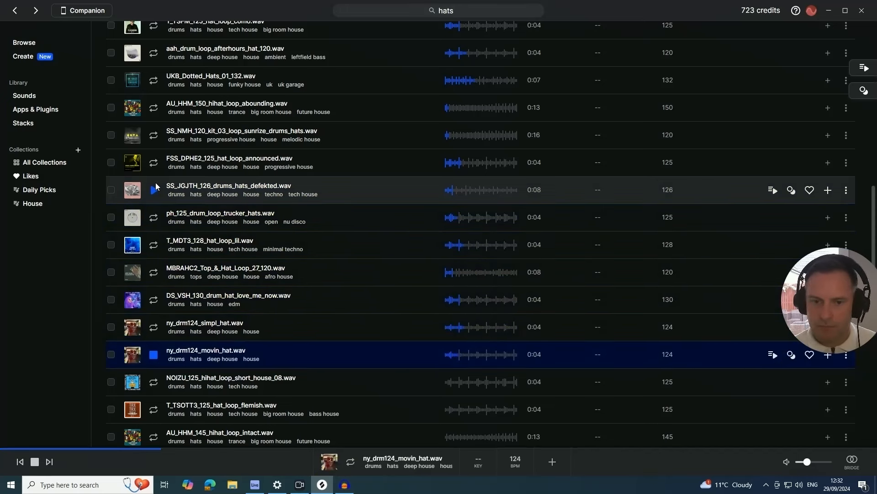
key(Down)
key(Down)
key(Down)
key(Down)
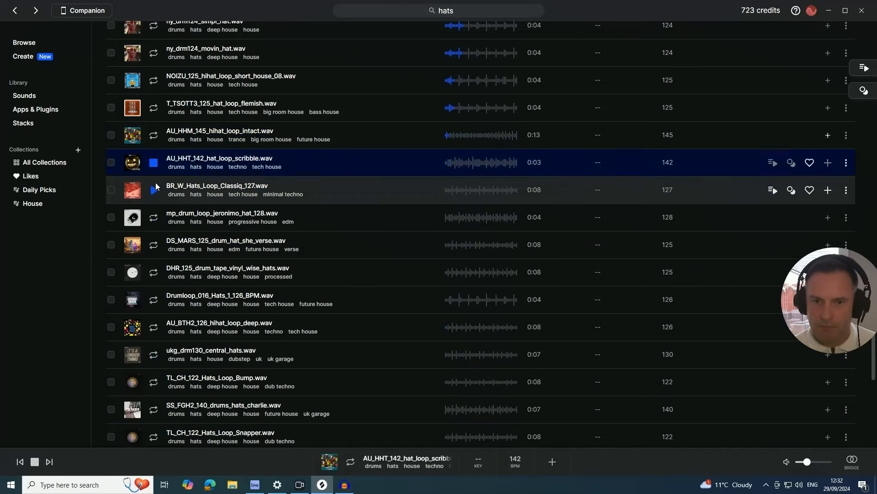
key(Down)
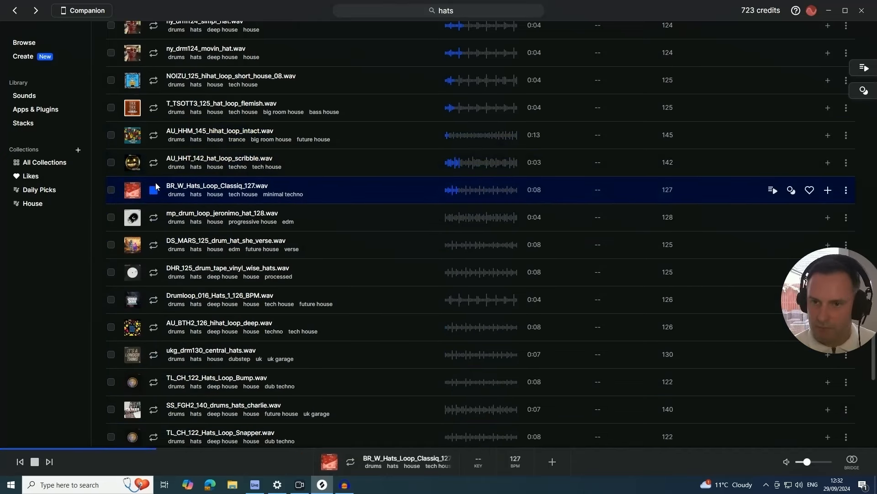
- Download BR_W_Hats_Loop_Classiq_127.wav and place it at bar 1 on a new track below Kick Drum in Ableton Live
click(829, 191)
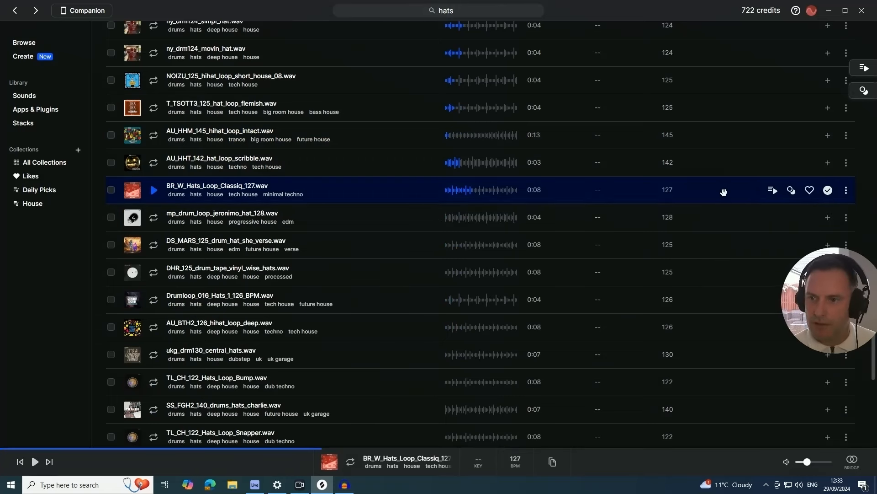
drag(716, 187, 231, 308)
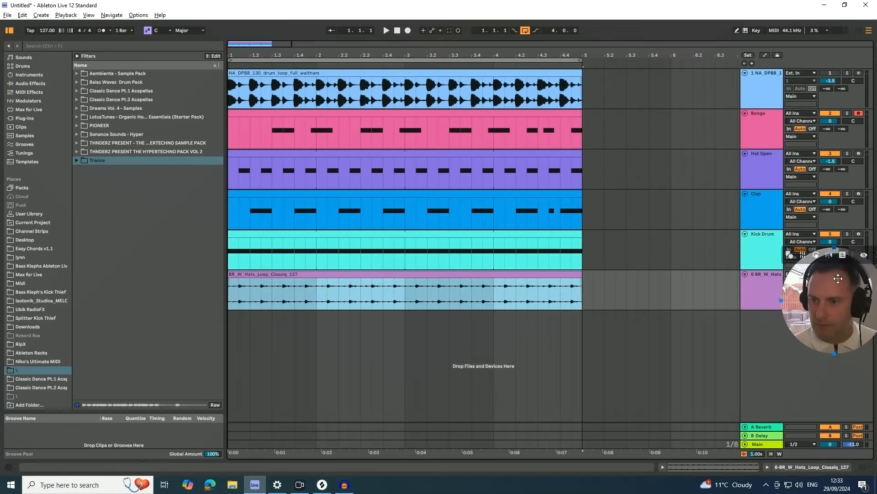
drag(810, 259, 810, 329)
- Play the groove, show the new hats track's device chain and search the browser for "util"
click(770, 281)
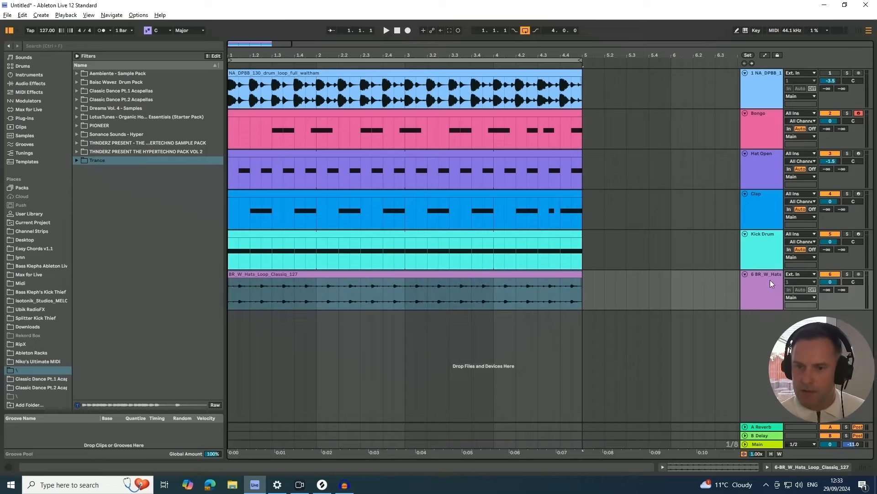
key(space)
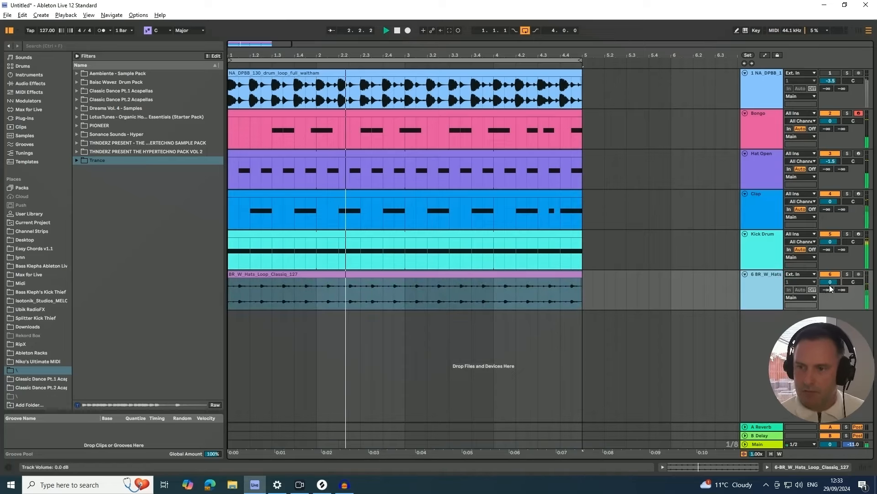
click(767, 466)
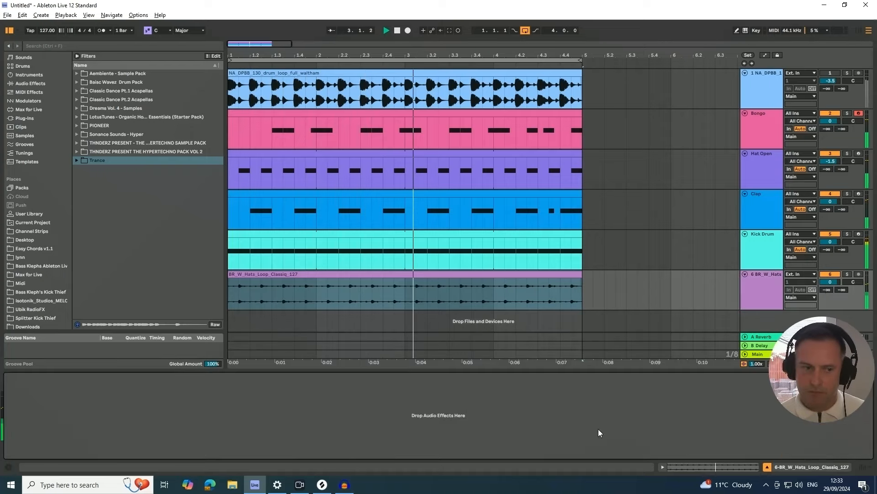
click(55, 46)
text(util)
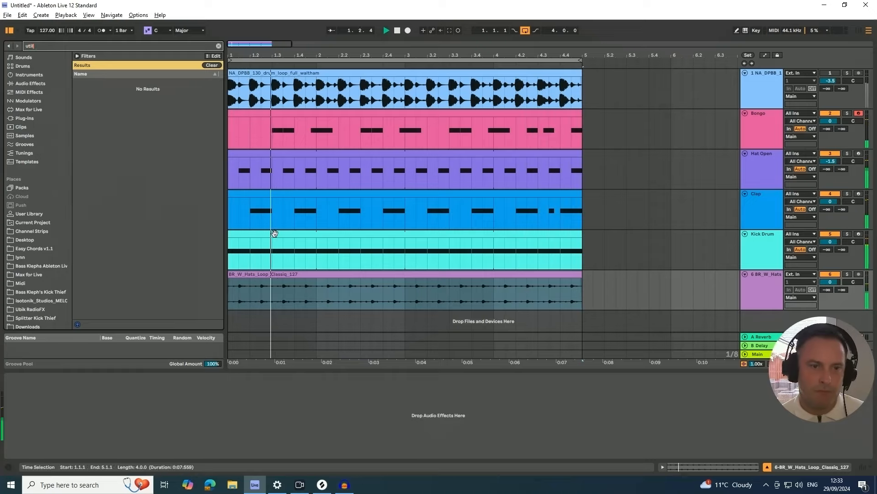
- Open the hats loop clip, raise its gain to 7.3 dB during playback and close the clip editor
click(282, 275)
double_click(282, 275)
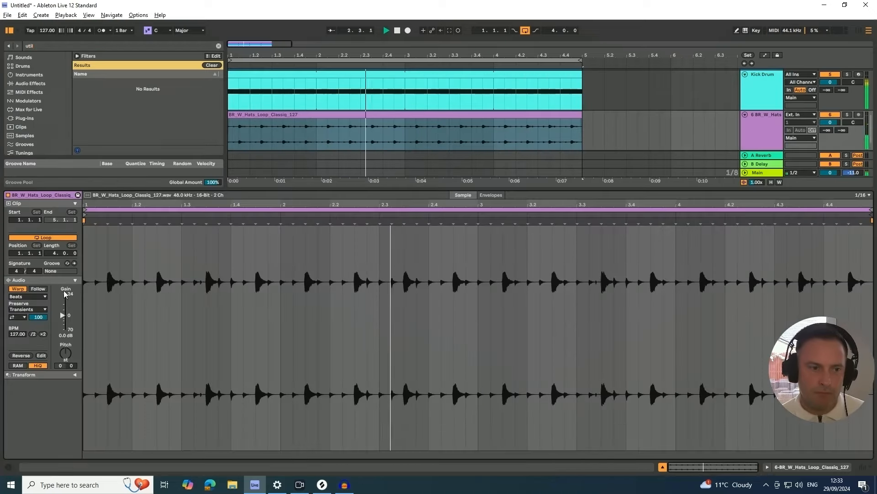
drag(62, 313, 62, 311)
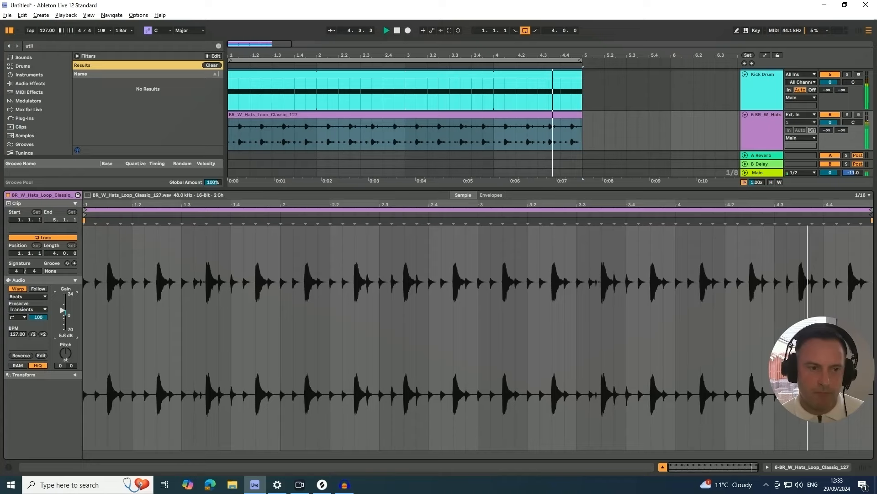
drag(63, 310, 62, 310)
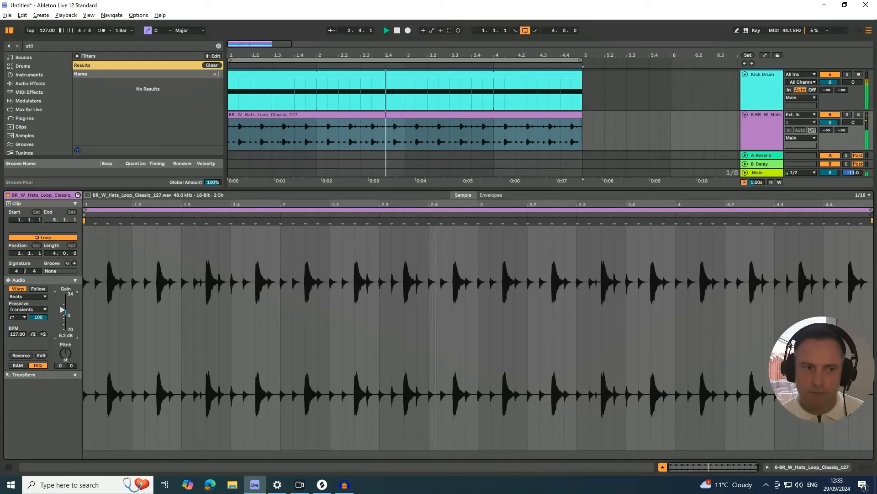
drag(63, 310, 63, 309)
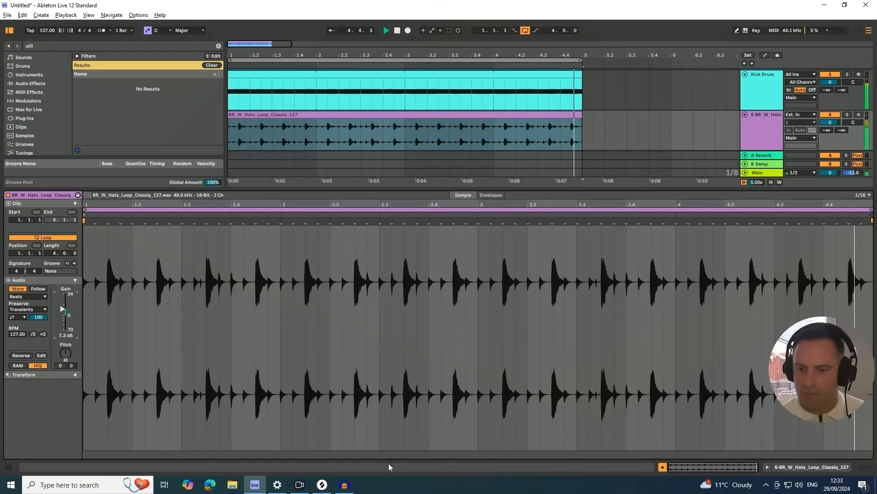
click(662, 467)
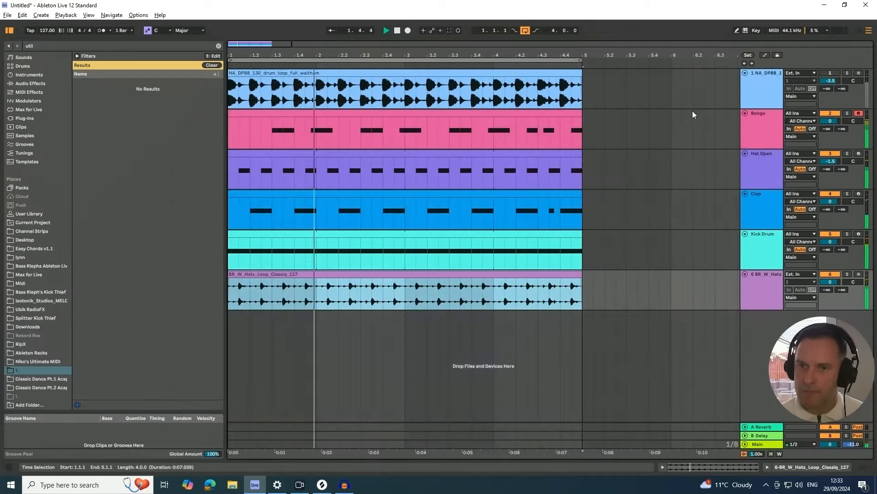
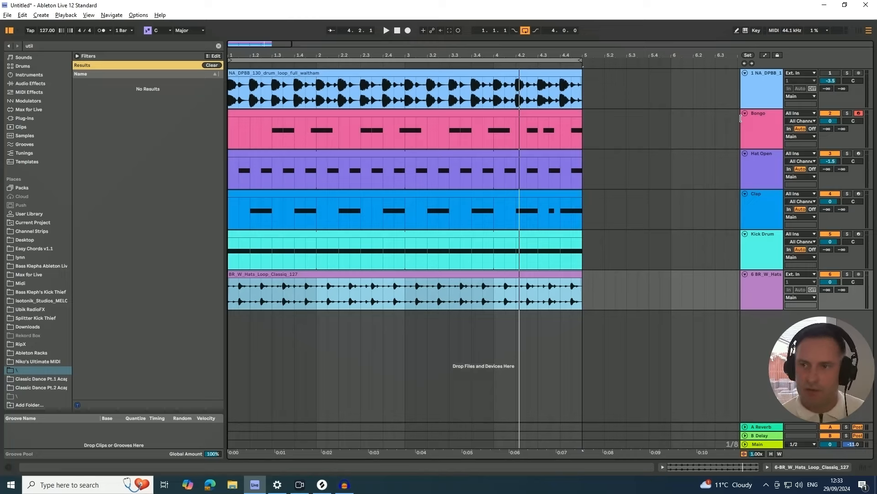
- Solo the reference drum loop track during playback, set its volume to -1.3 dB and unsolo it
click(847, 74)
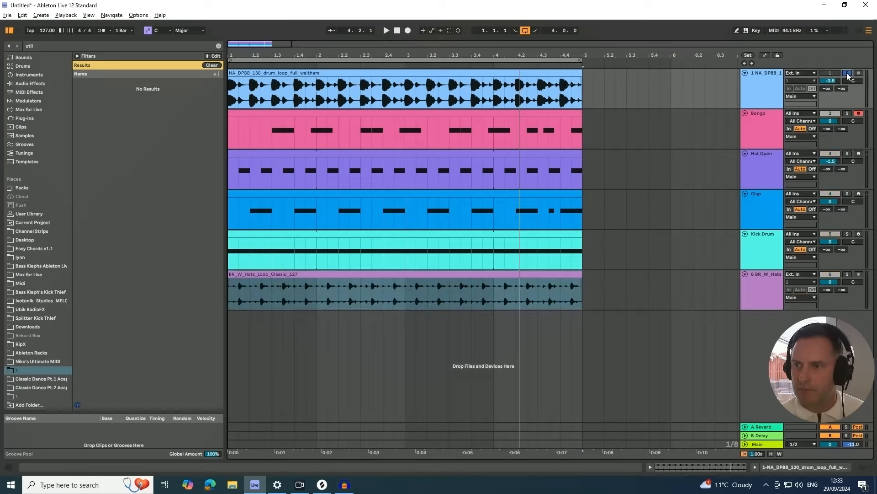
key(space)
drag(831, 81, 832, 75)
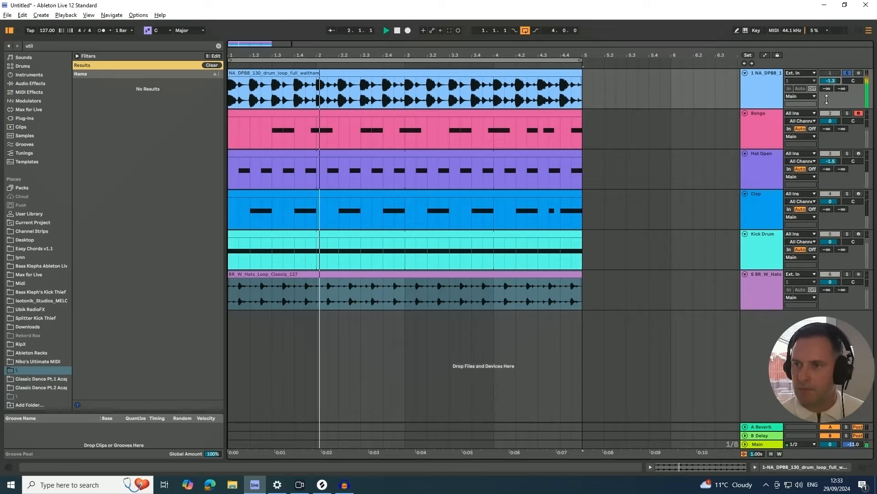
click(847, 74)
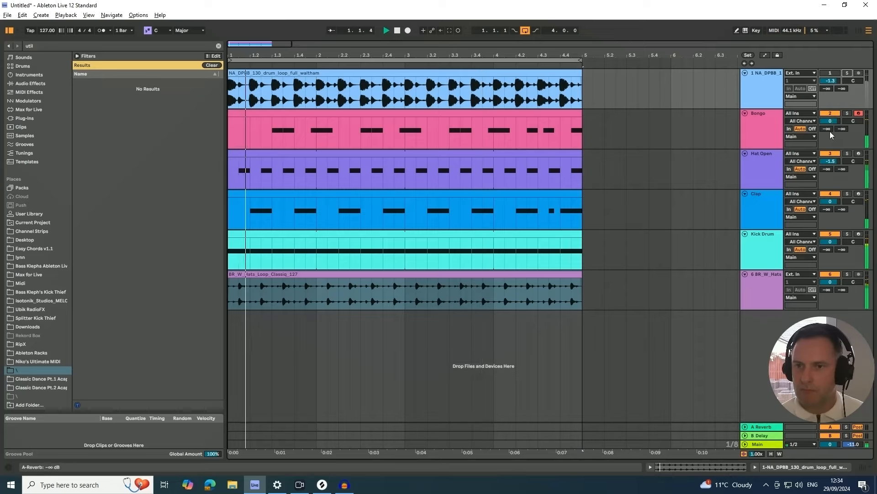
- Set the Bongo track's volume to -4.2 dB and compare the groove with the briefly soloed reference loop
drag(831, 121, 831, 132)
click(847, 73)
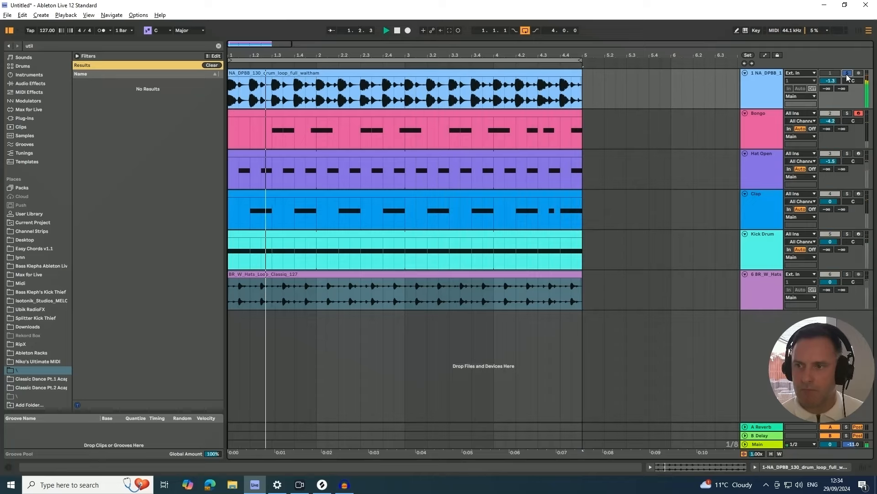
click(846, 75)
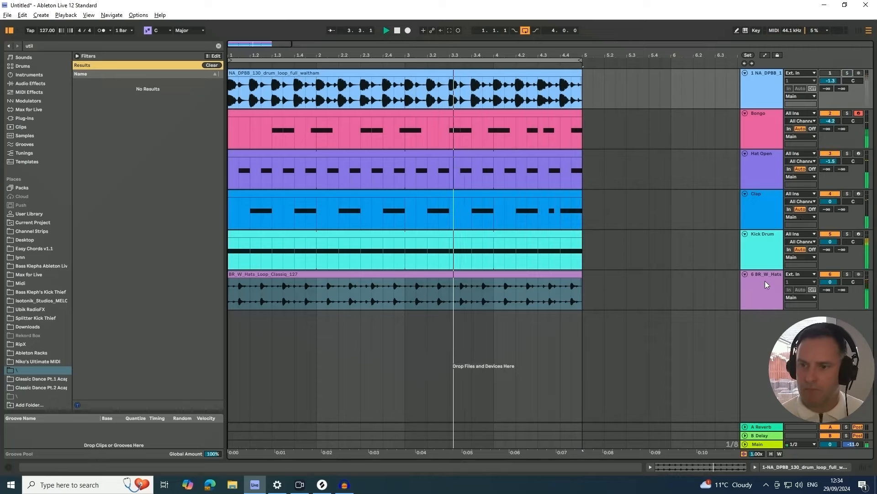
- Select the Kick Drum track while the groove plays and stop playback
click(763, 250)
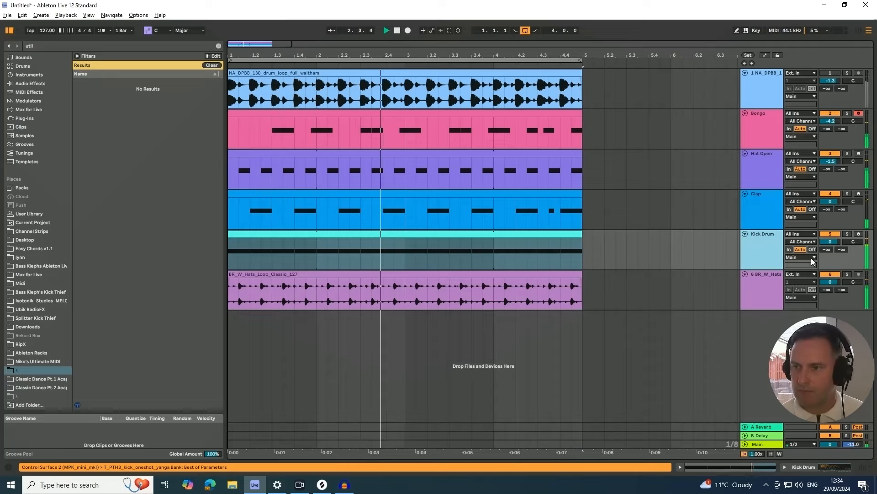
key(space)
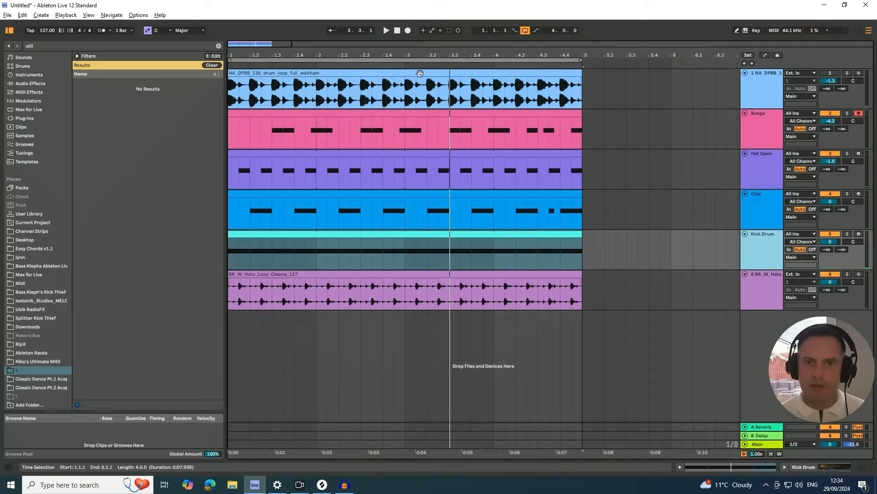
drag(331, 55, 331, 46)
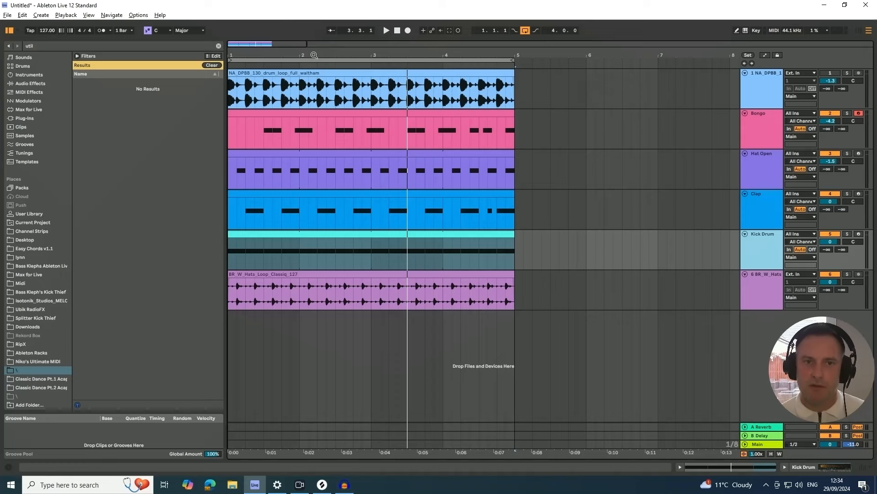
drag(313, 55, 310, 55)
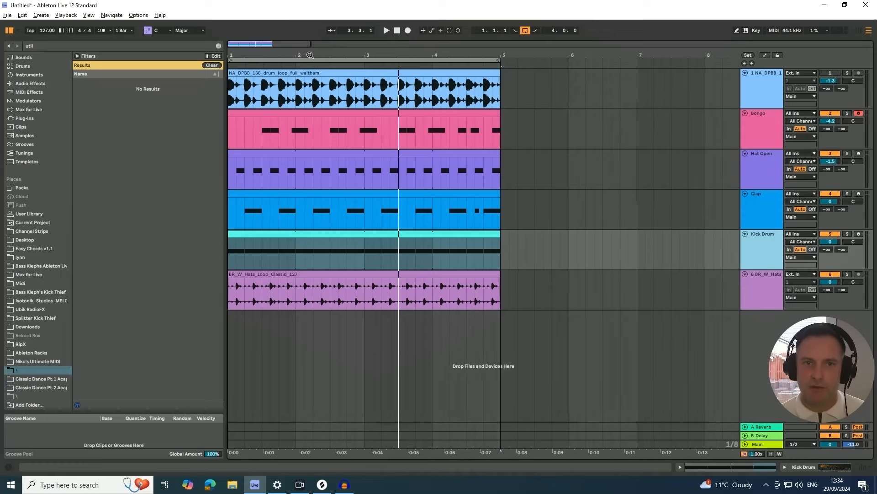